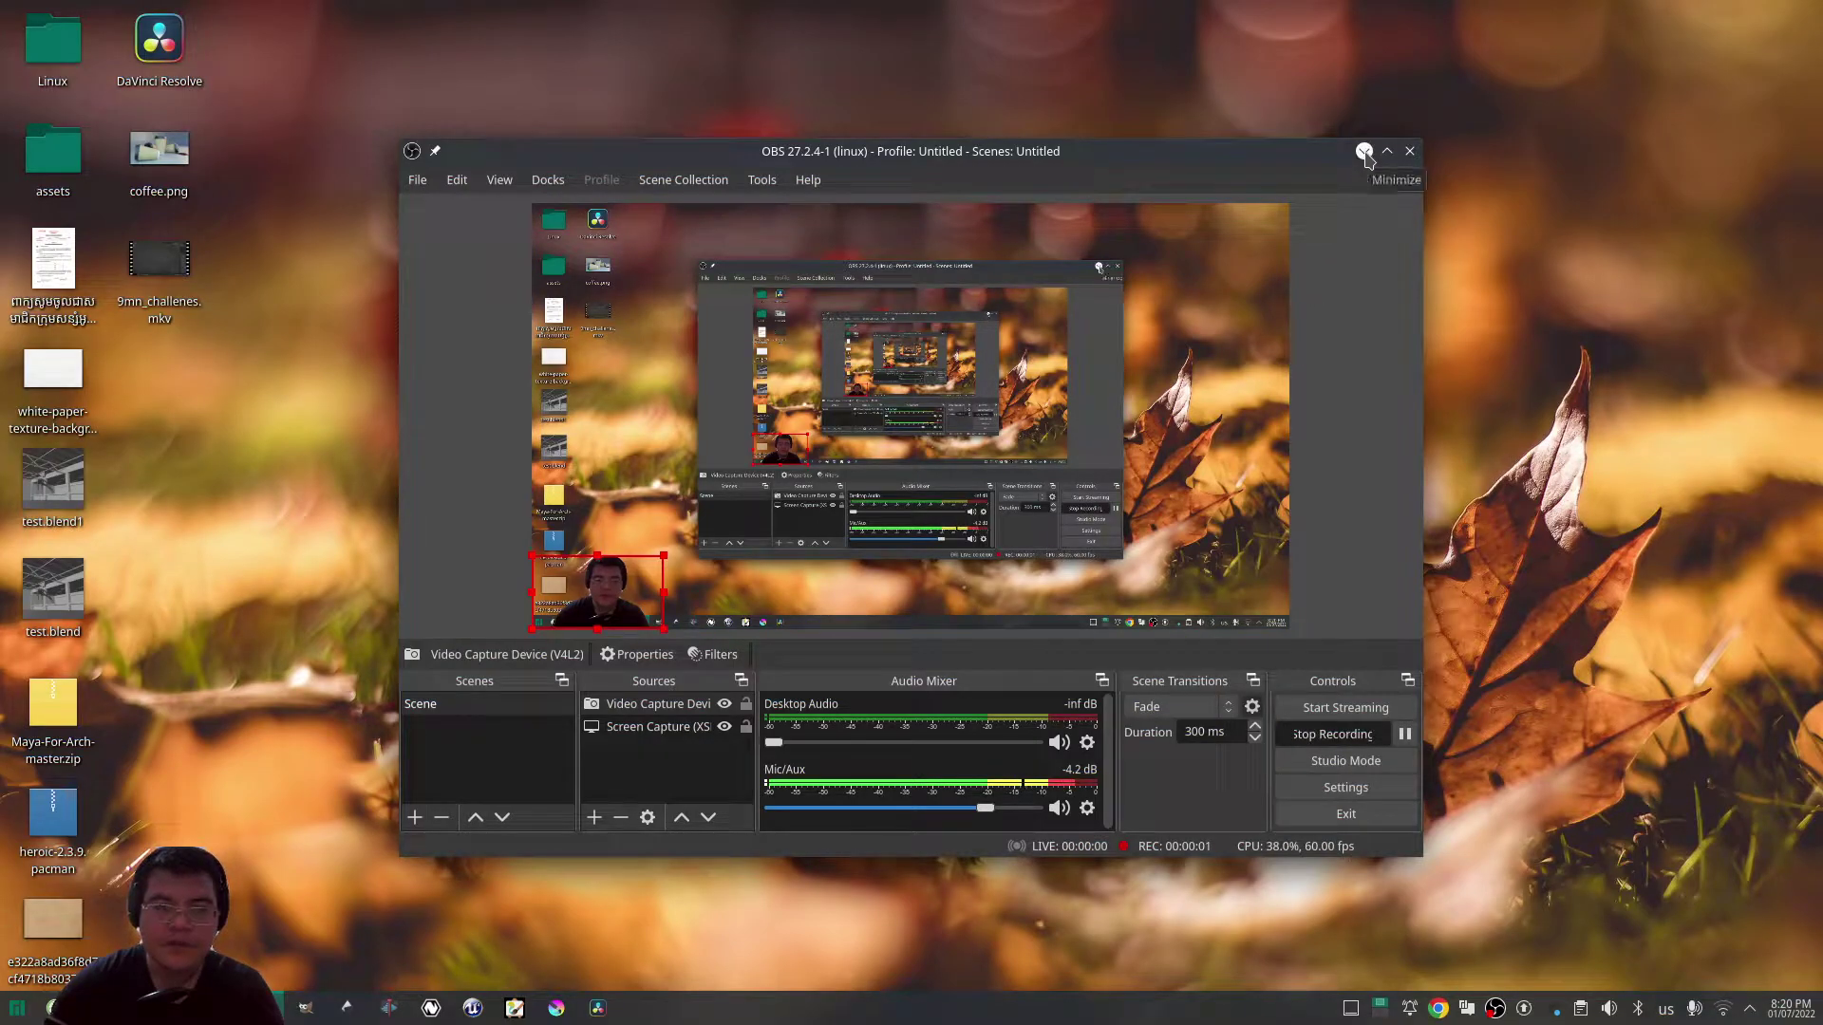
Minimize OBS and launch Unreal Editor from the taskbar to load FirstPersonMap.
click(1365, 151)
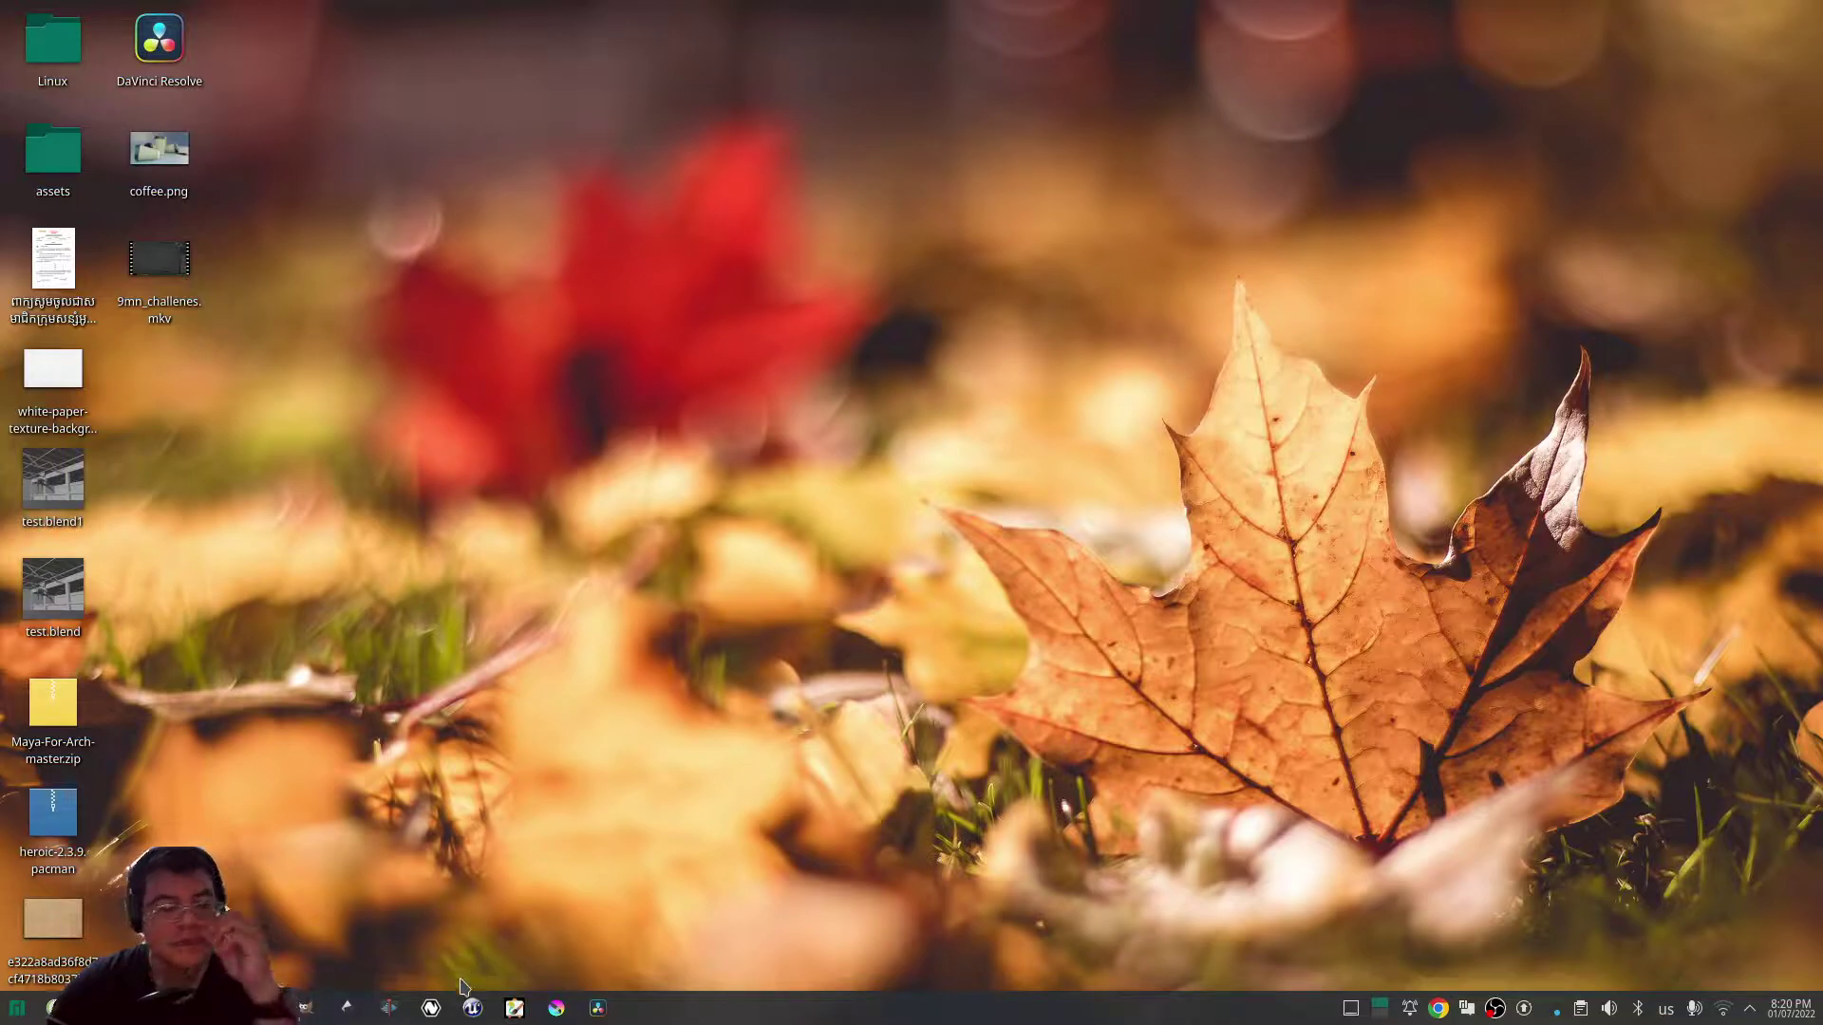
click(471, 1008)
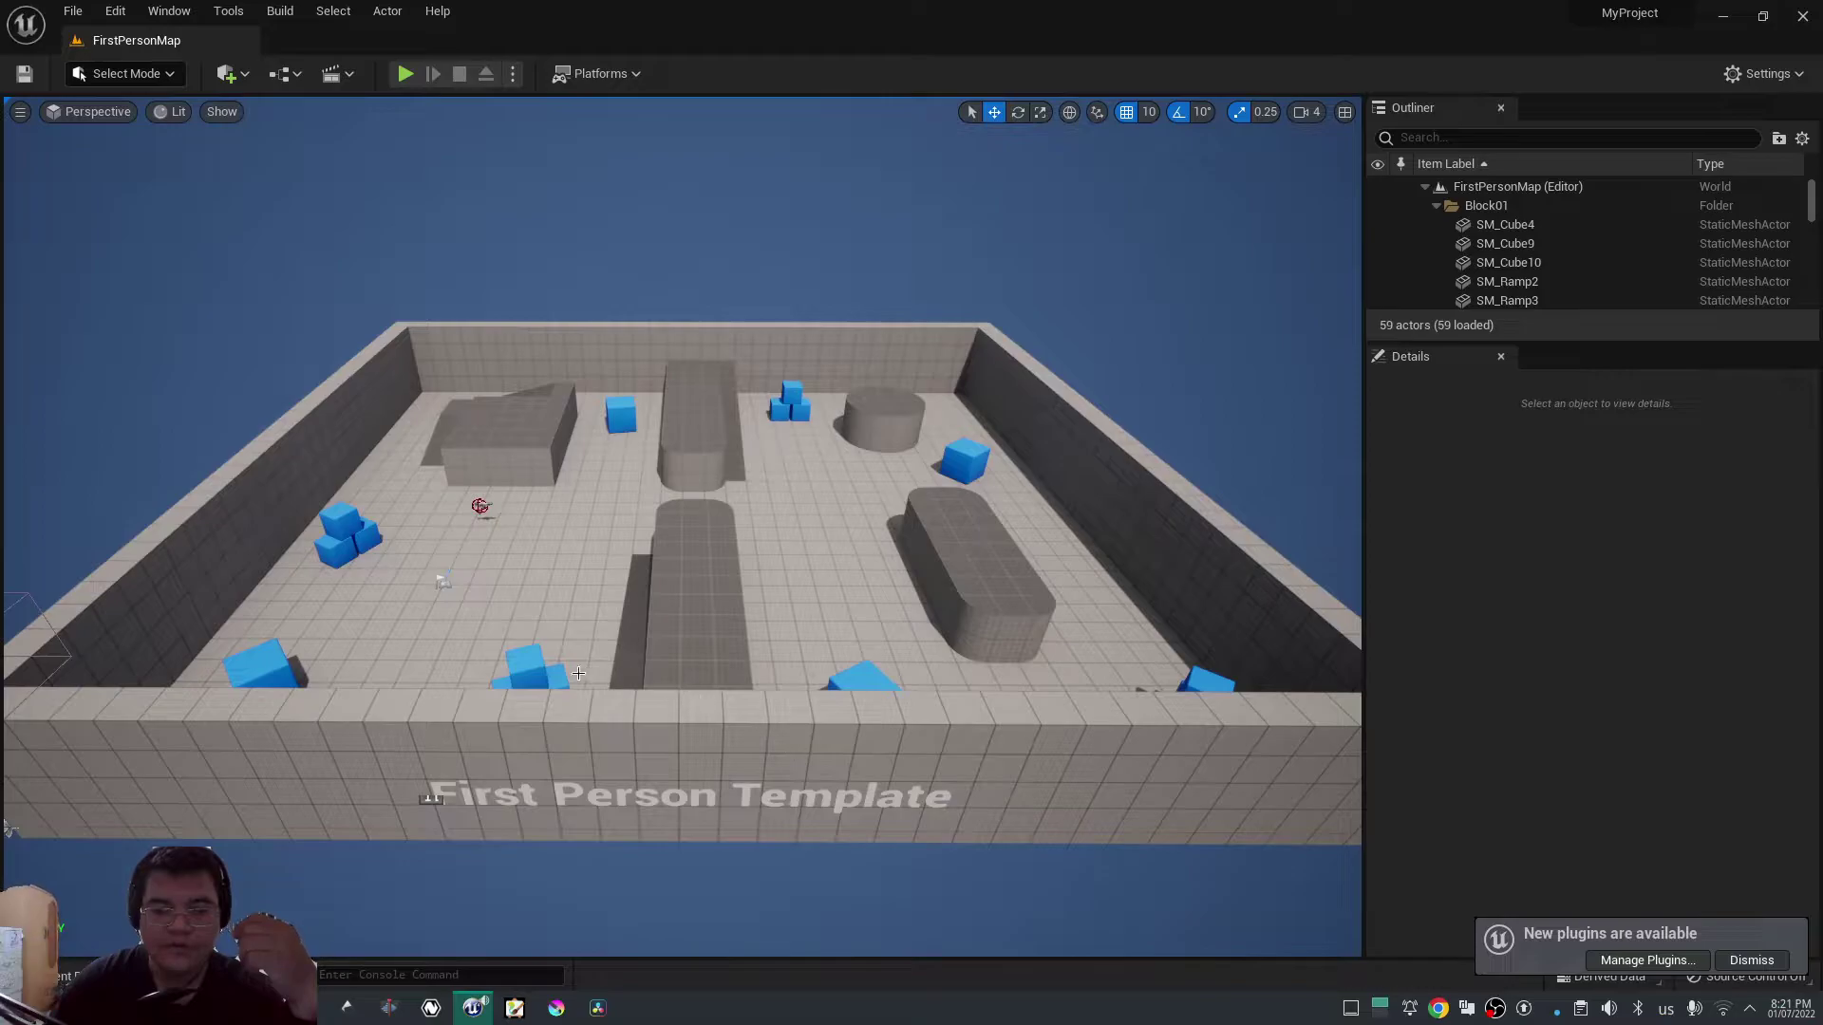
Pan the viewport across the First Person level, then bring Dolphin forward.
middle_drag(843, 770, 869, 769)
middle_drag(459, 677, 494, 677)
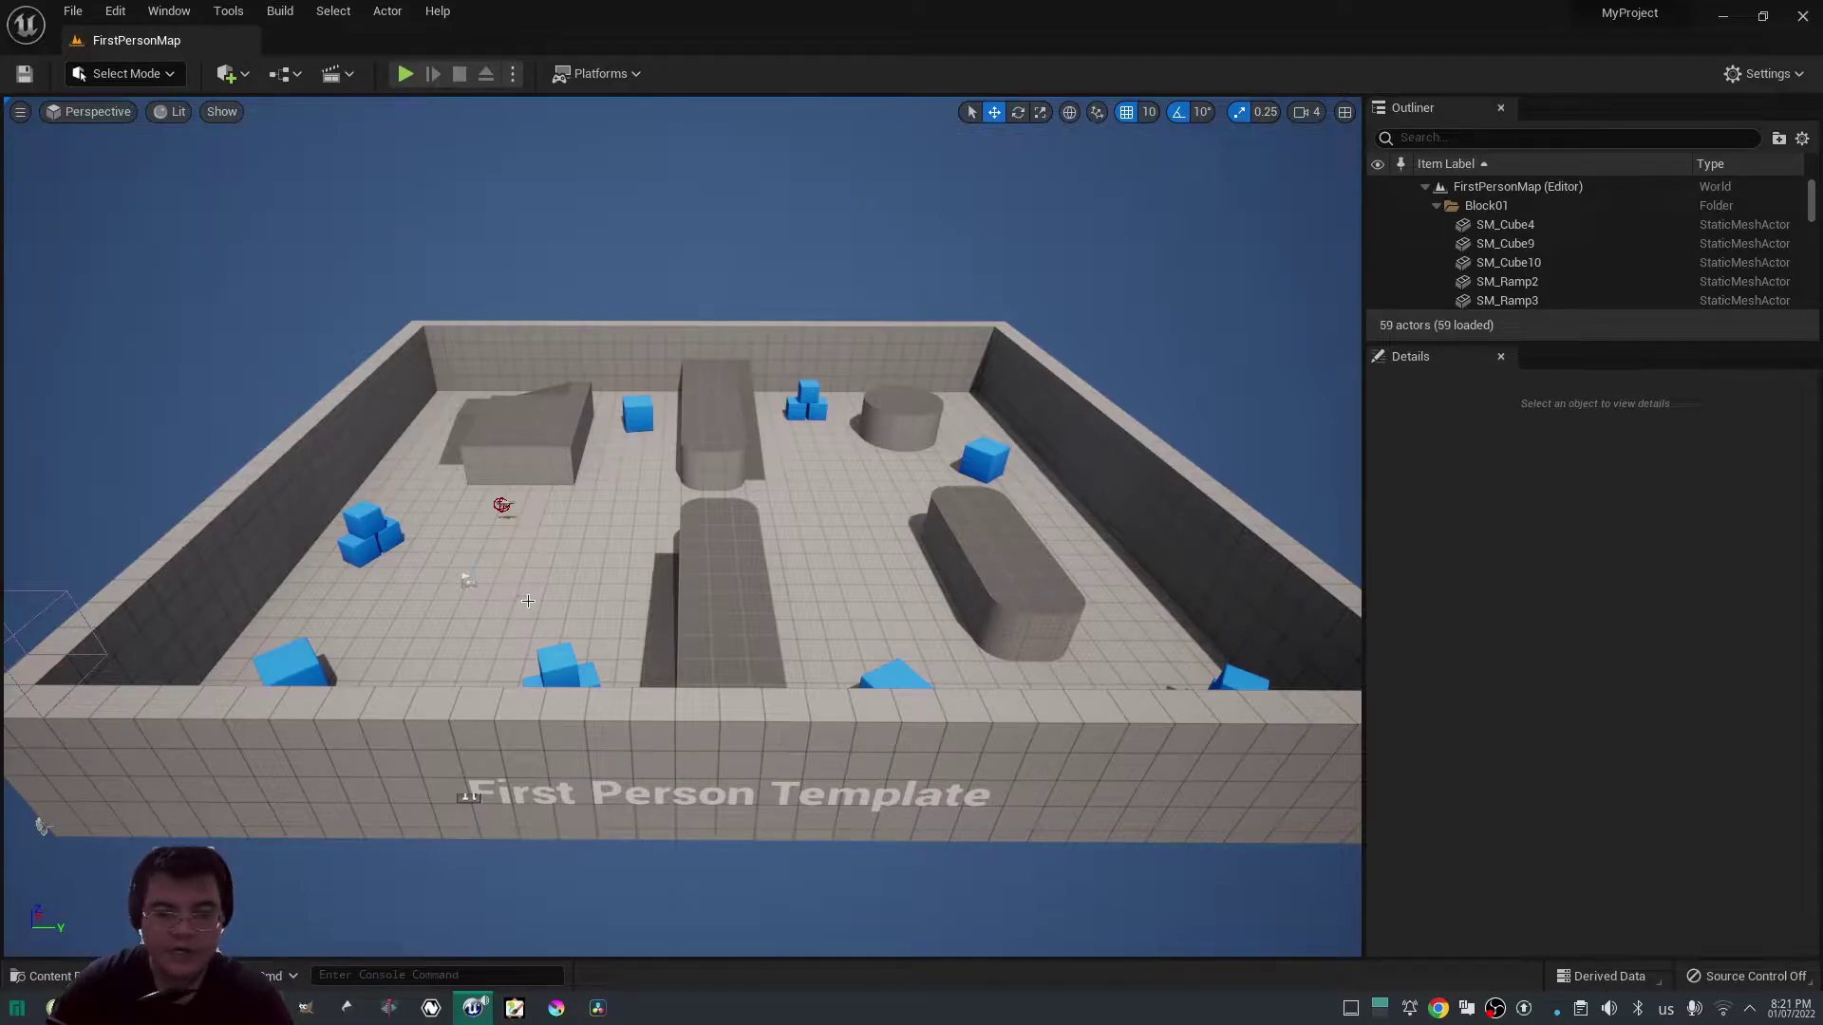
scroll(528, 600, up, 2)
scroll(531, 600, up, 2)
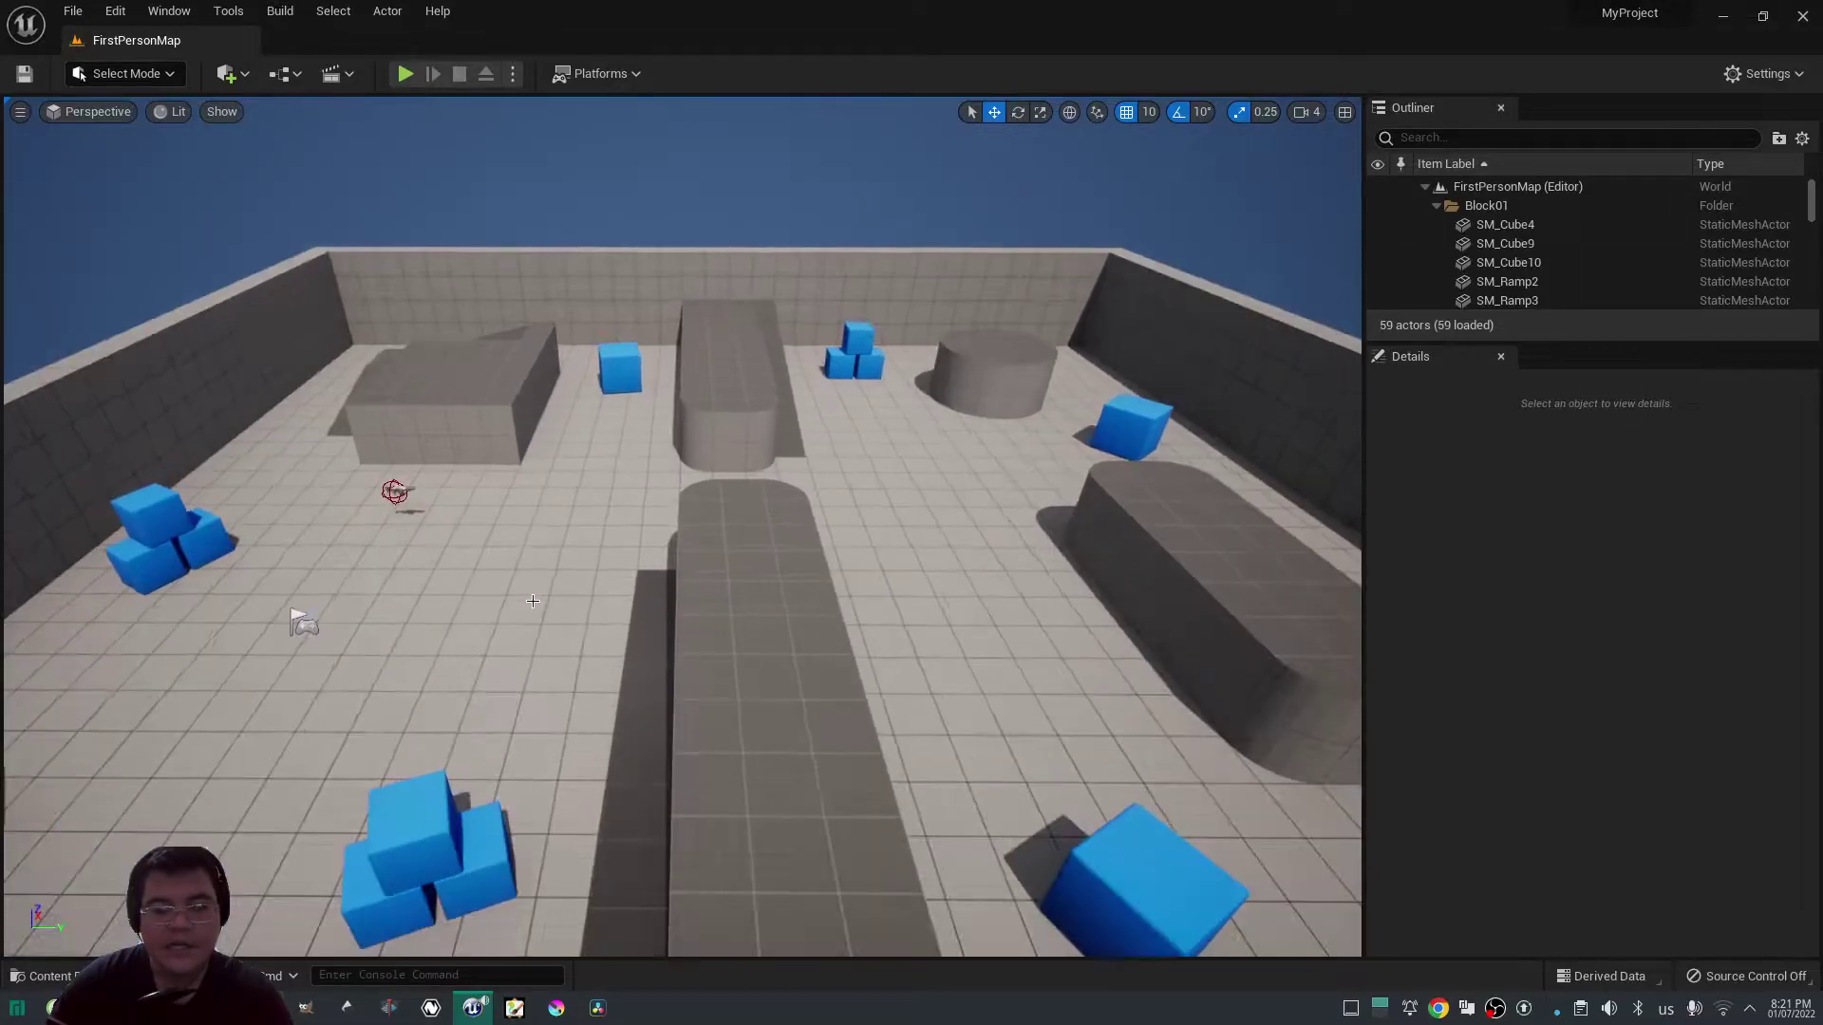
key(alt+Tab)
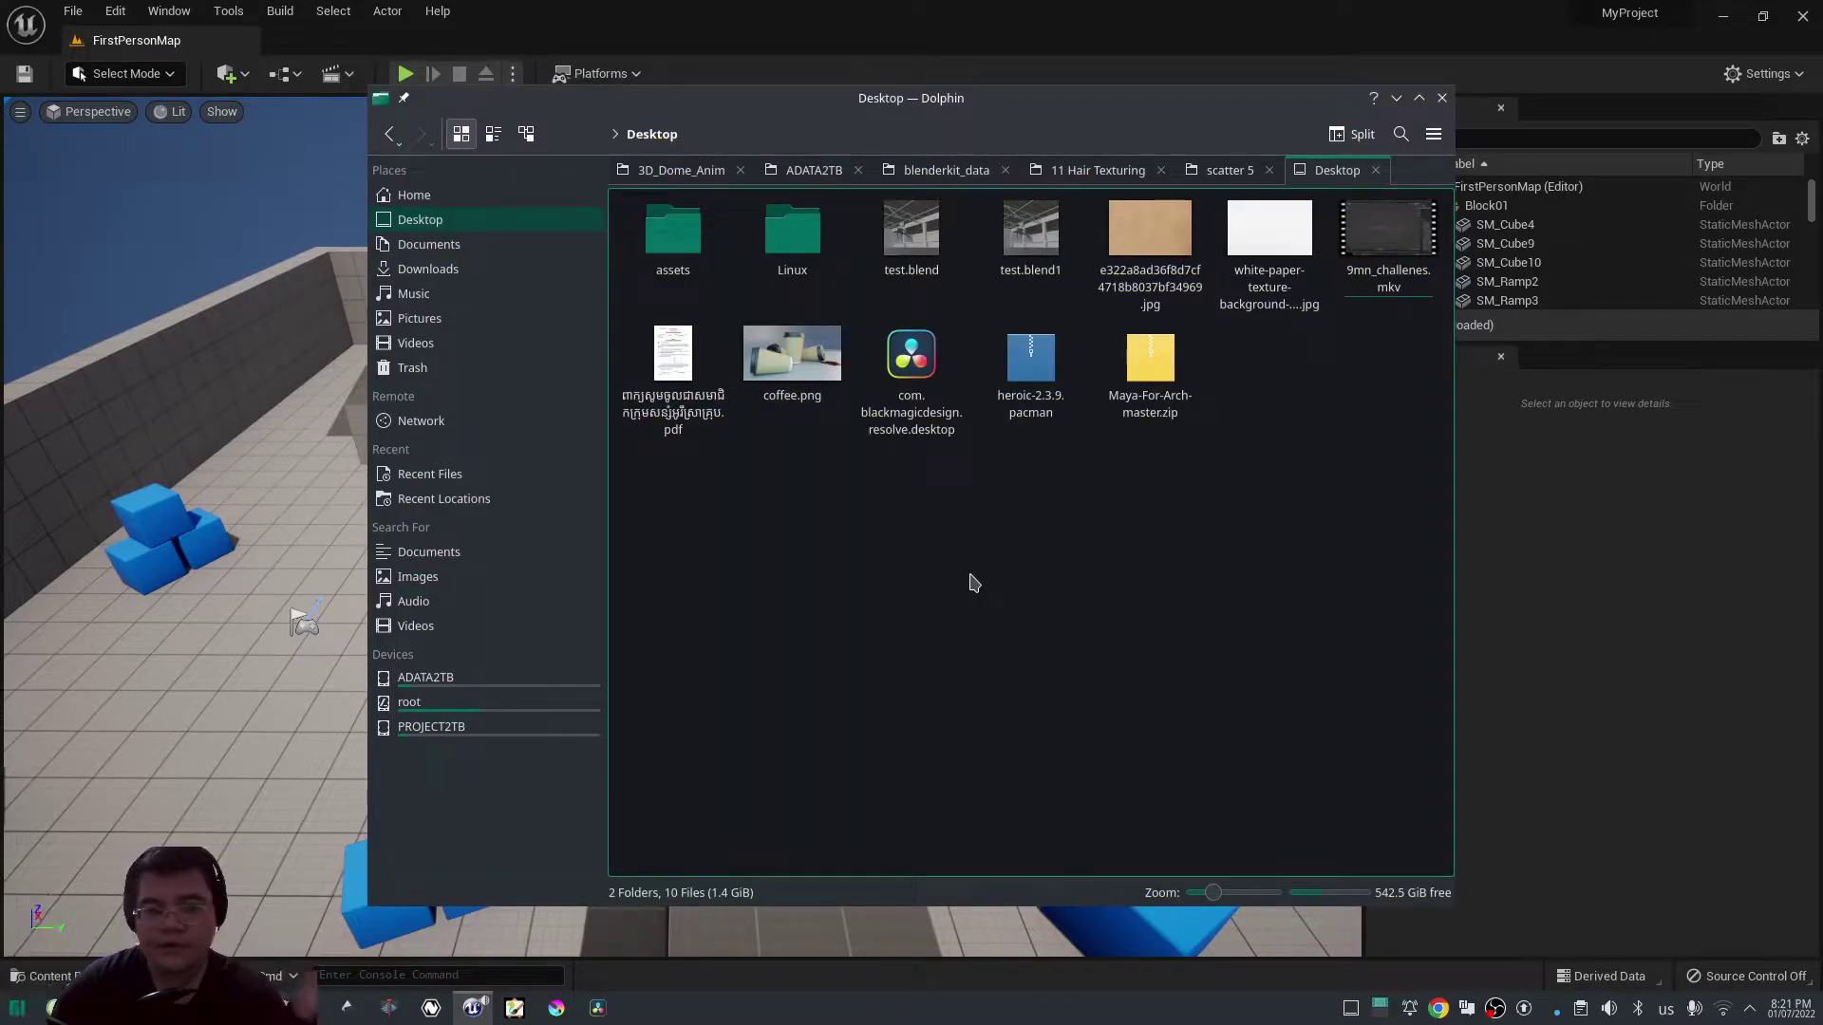
Browse to the Documents > SOFTWARES folder in Dolphin.
click(429, 243)
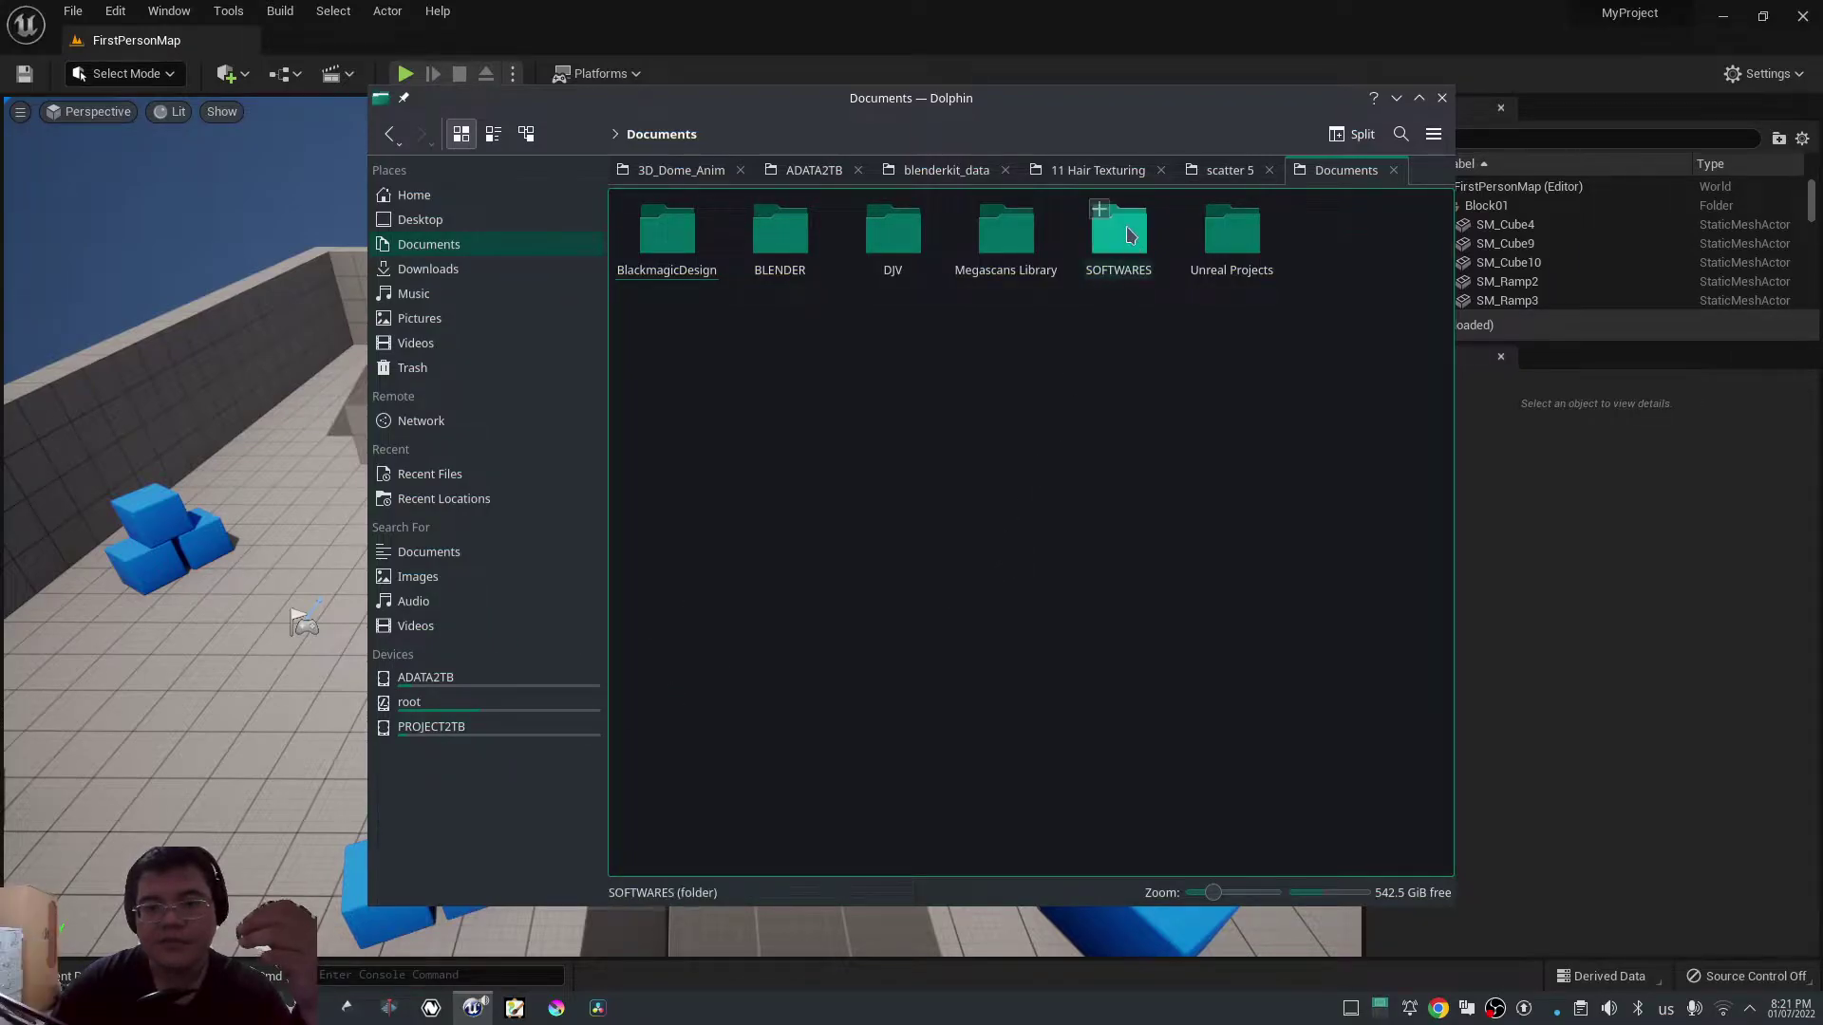
click(1128, 233)
double_click(1127, 234)
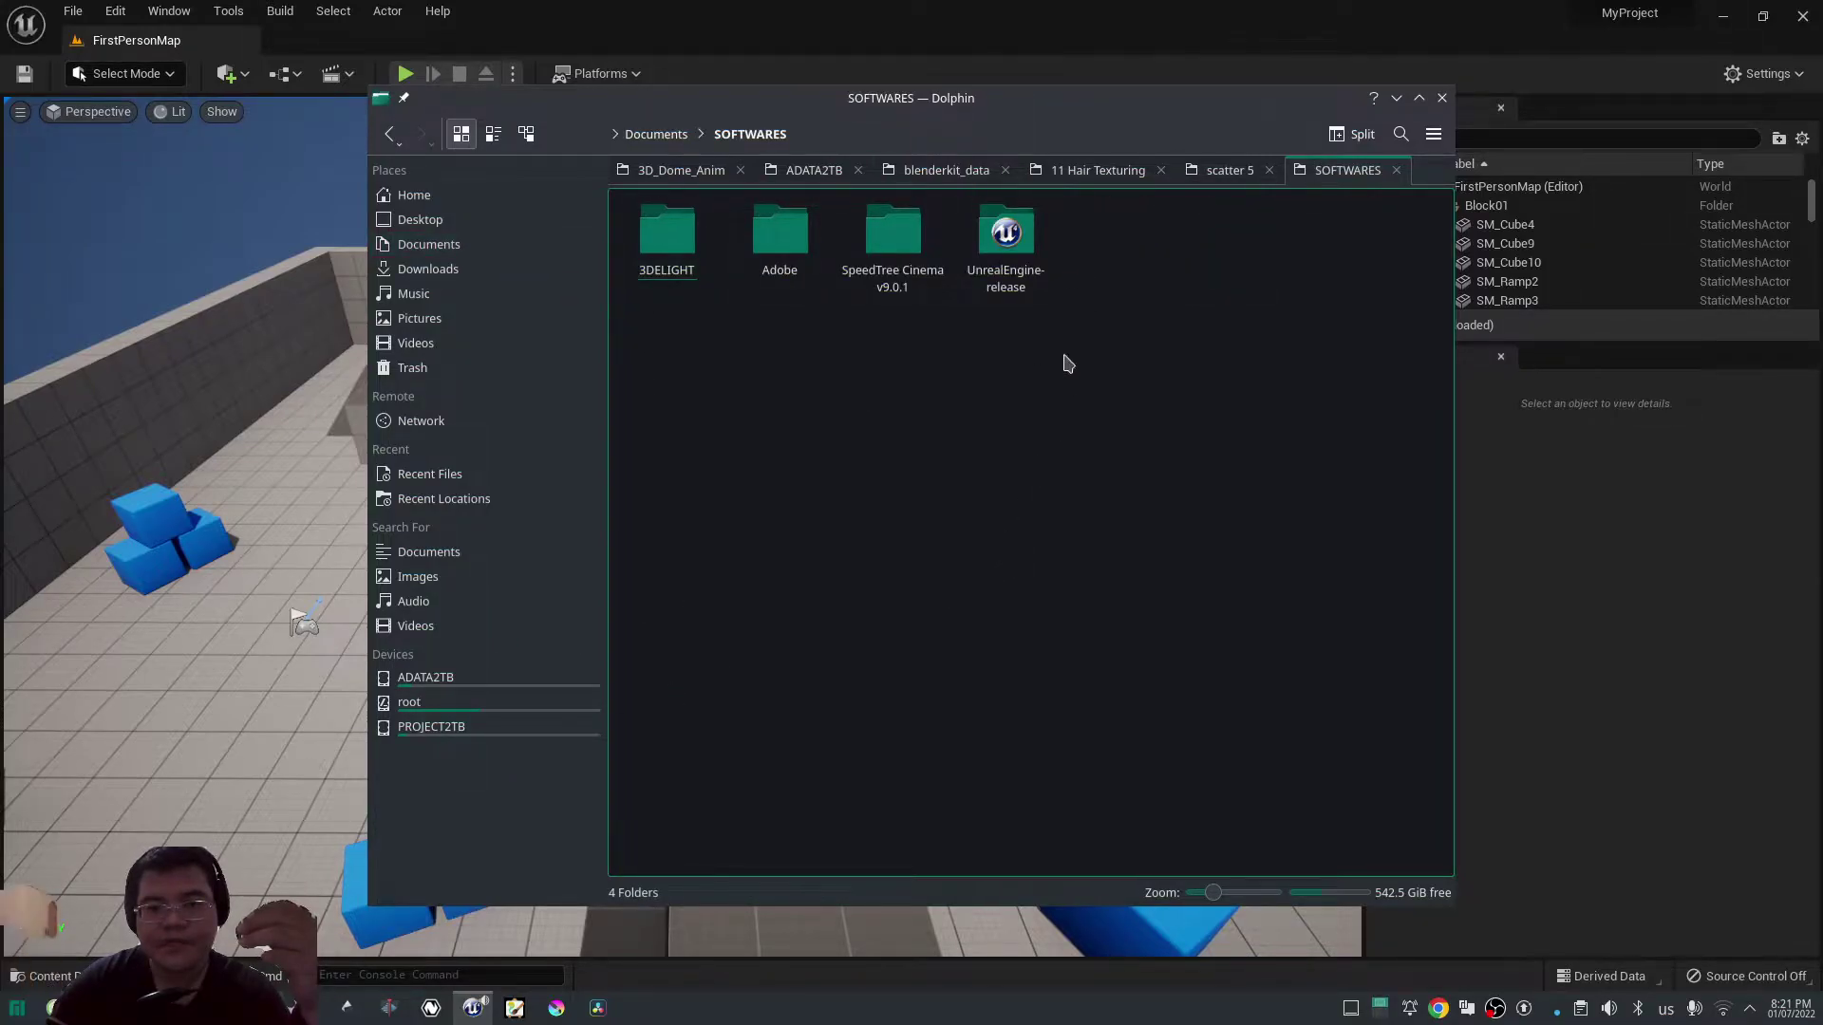
Check UnrealEngine-release's properties (109.9 GiB), then hide Dolphin and open Unreal's Help menu.
right_click(1020, 242)
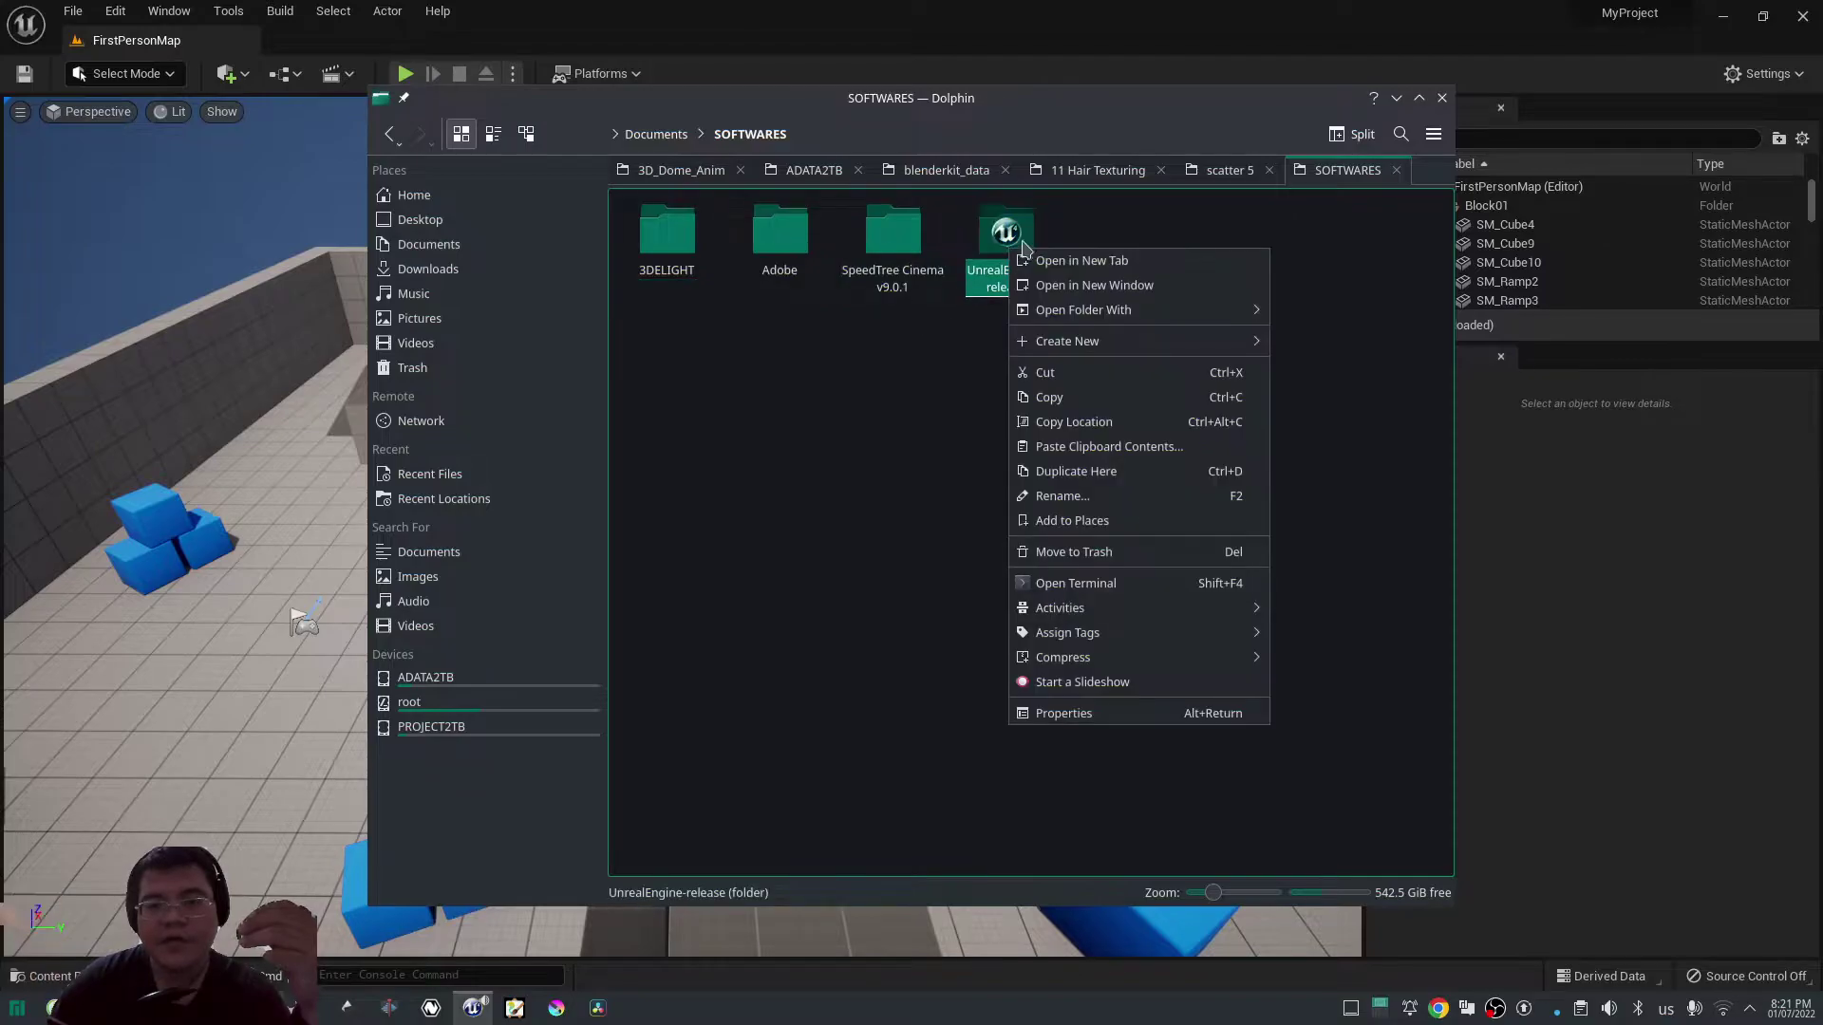
click(1103, 714)
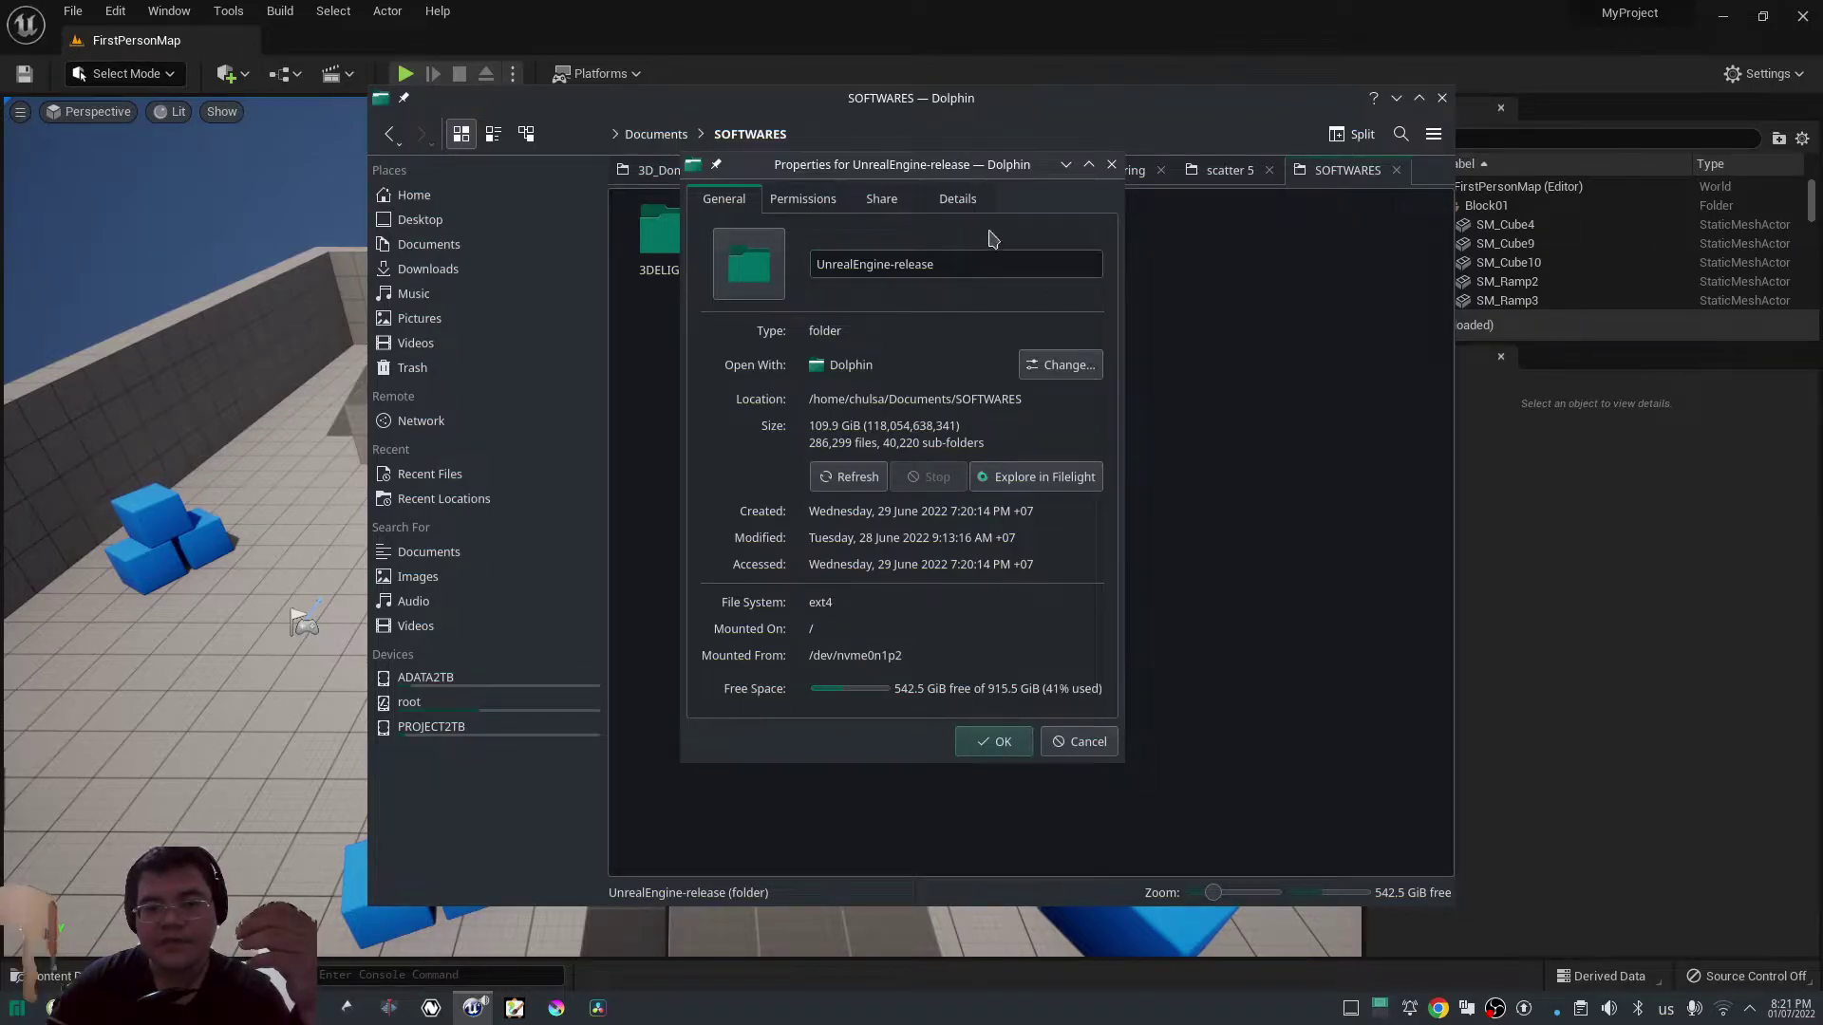
click(726, 8)
click(438, 10)
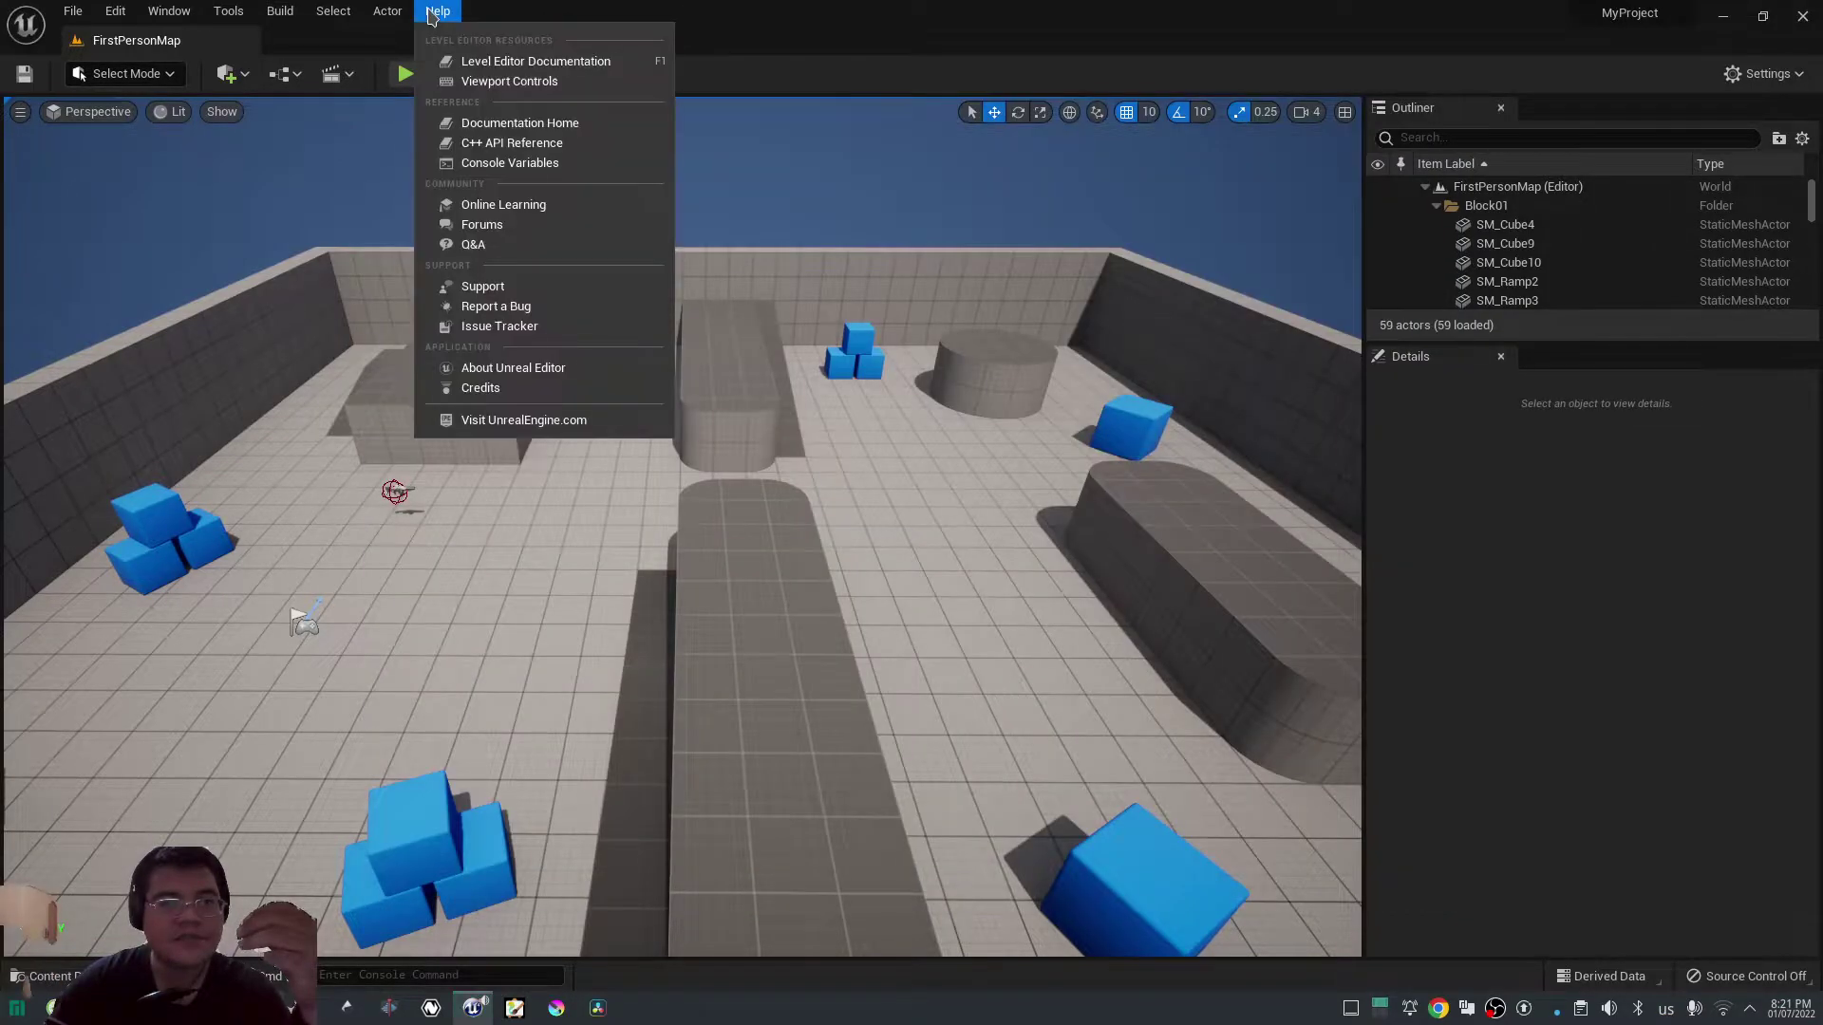
View and close the Unreal Editor 5.0.2 About info, then return to the folder Properties.
click(597, 372)
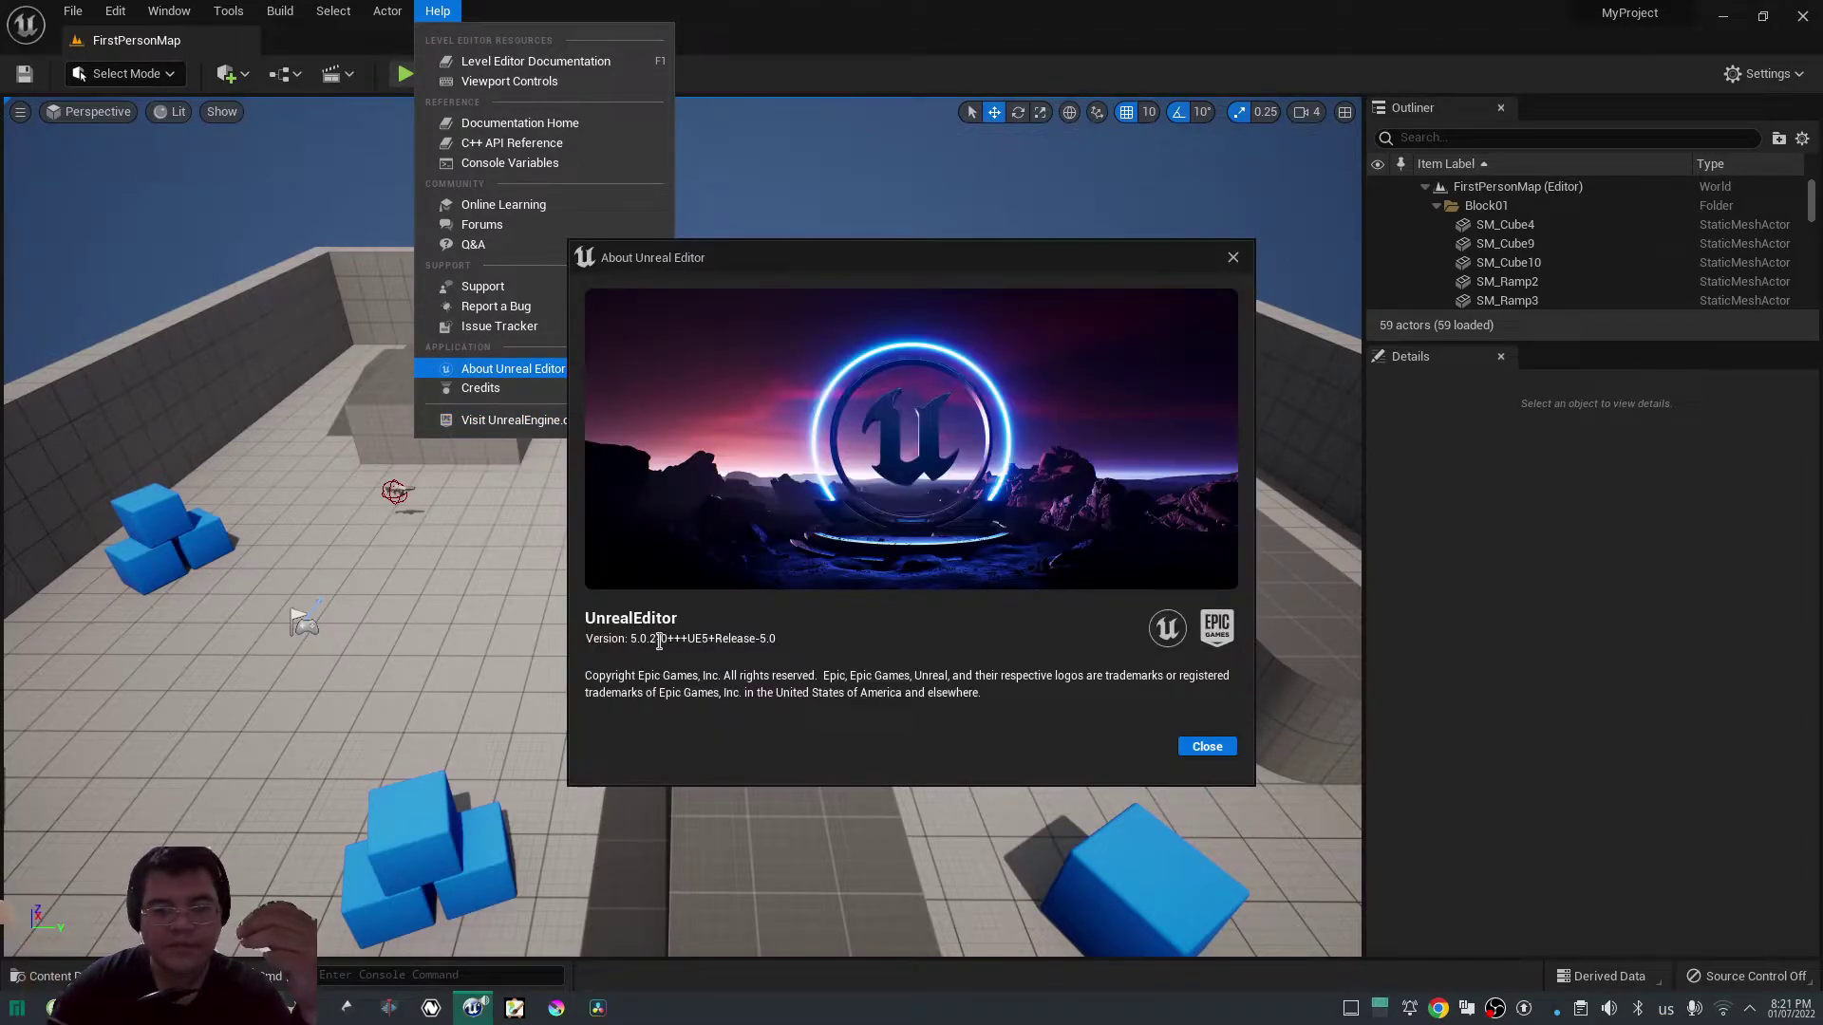
click(1205, 752)
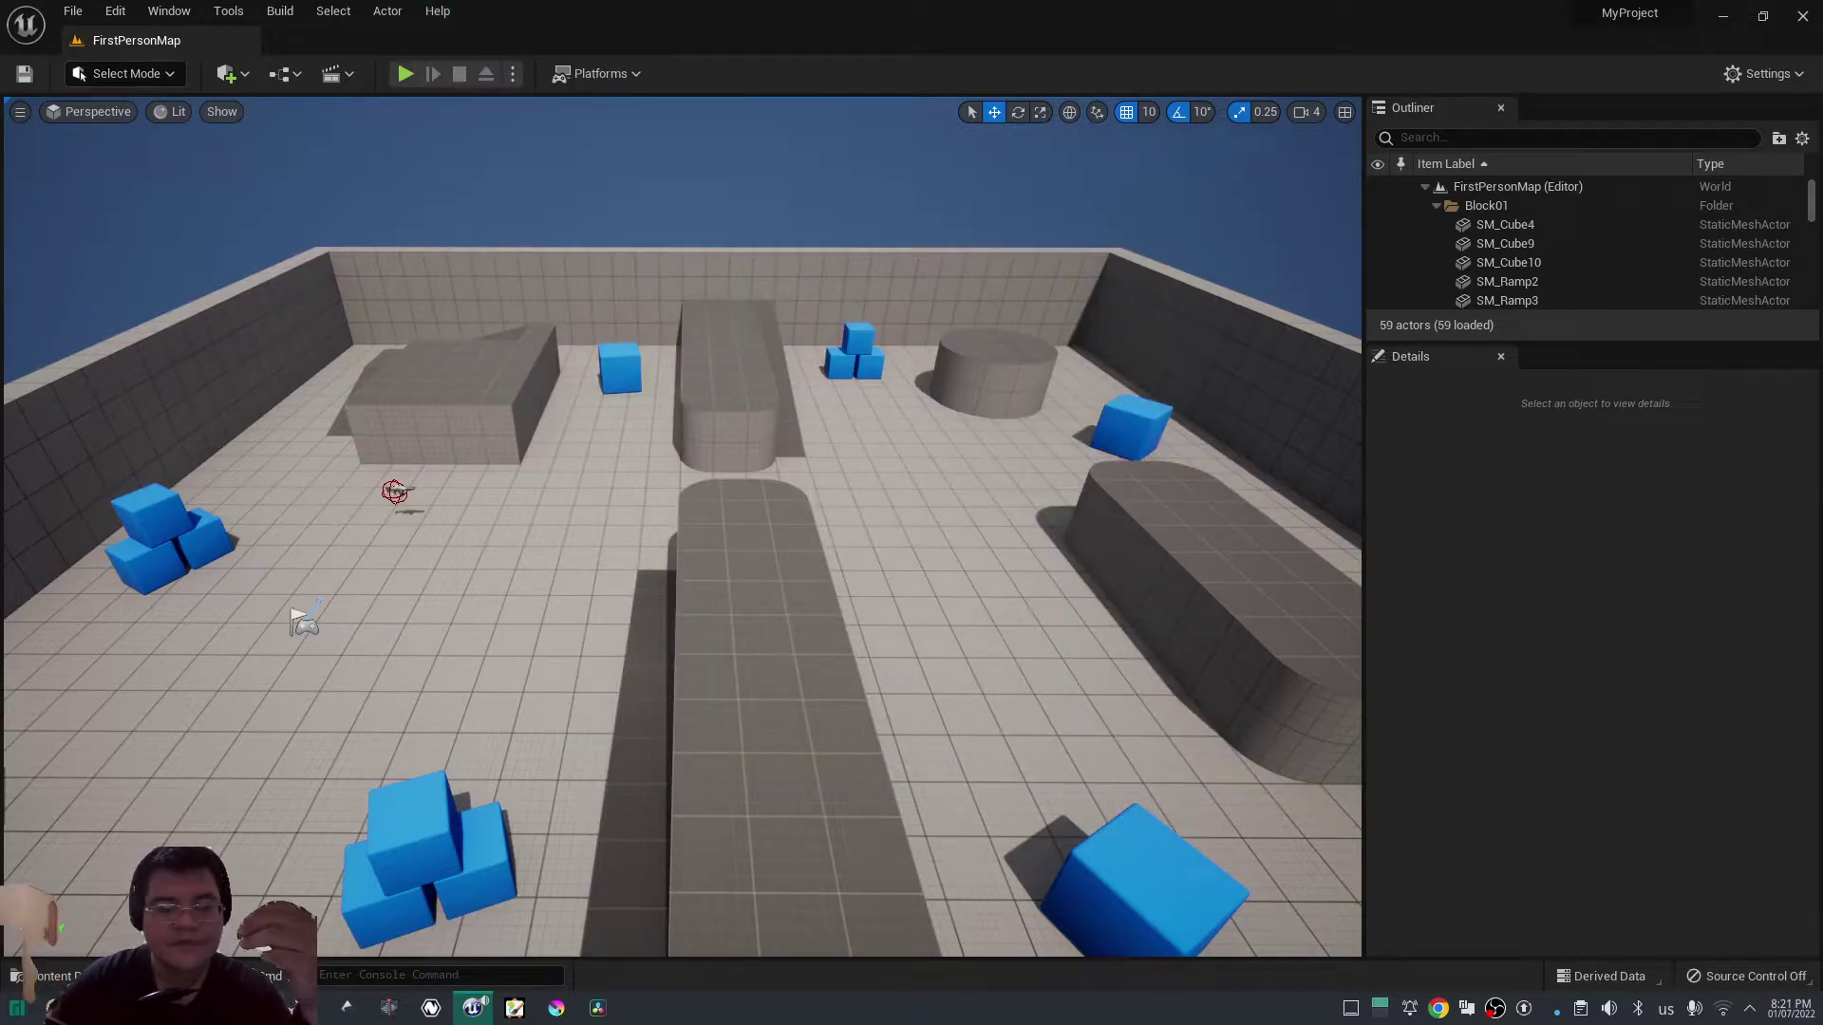
key(alt+Tab)
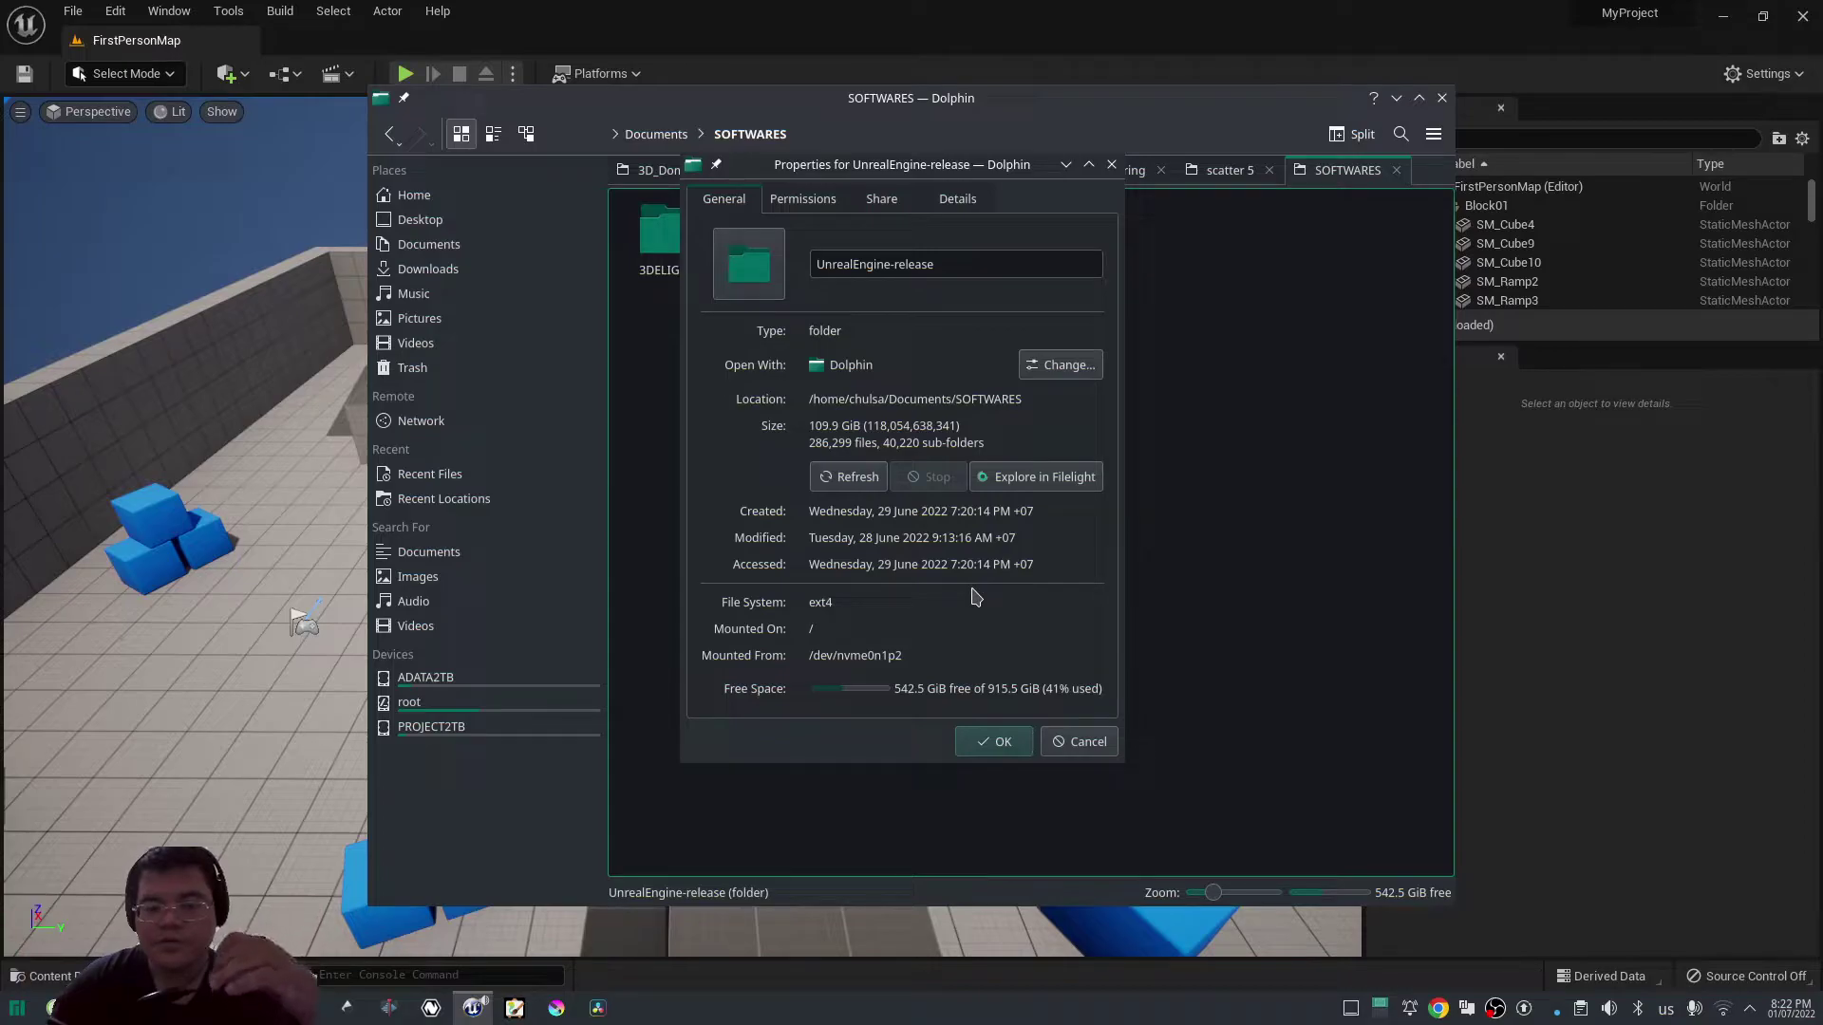
Cancel the Properties for UnrealEngine-release dialog.
click(1079, 742)
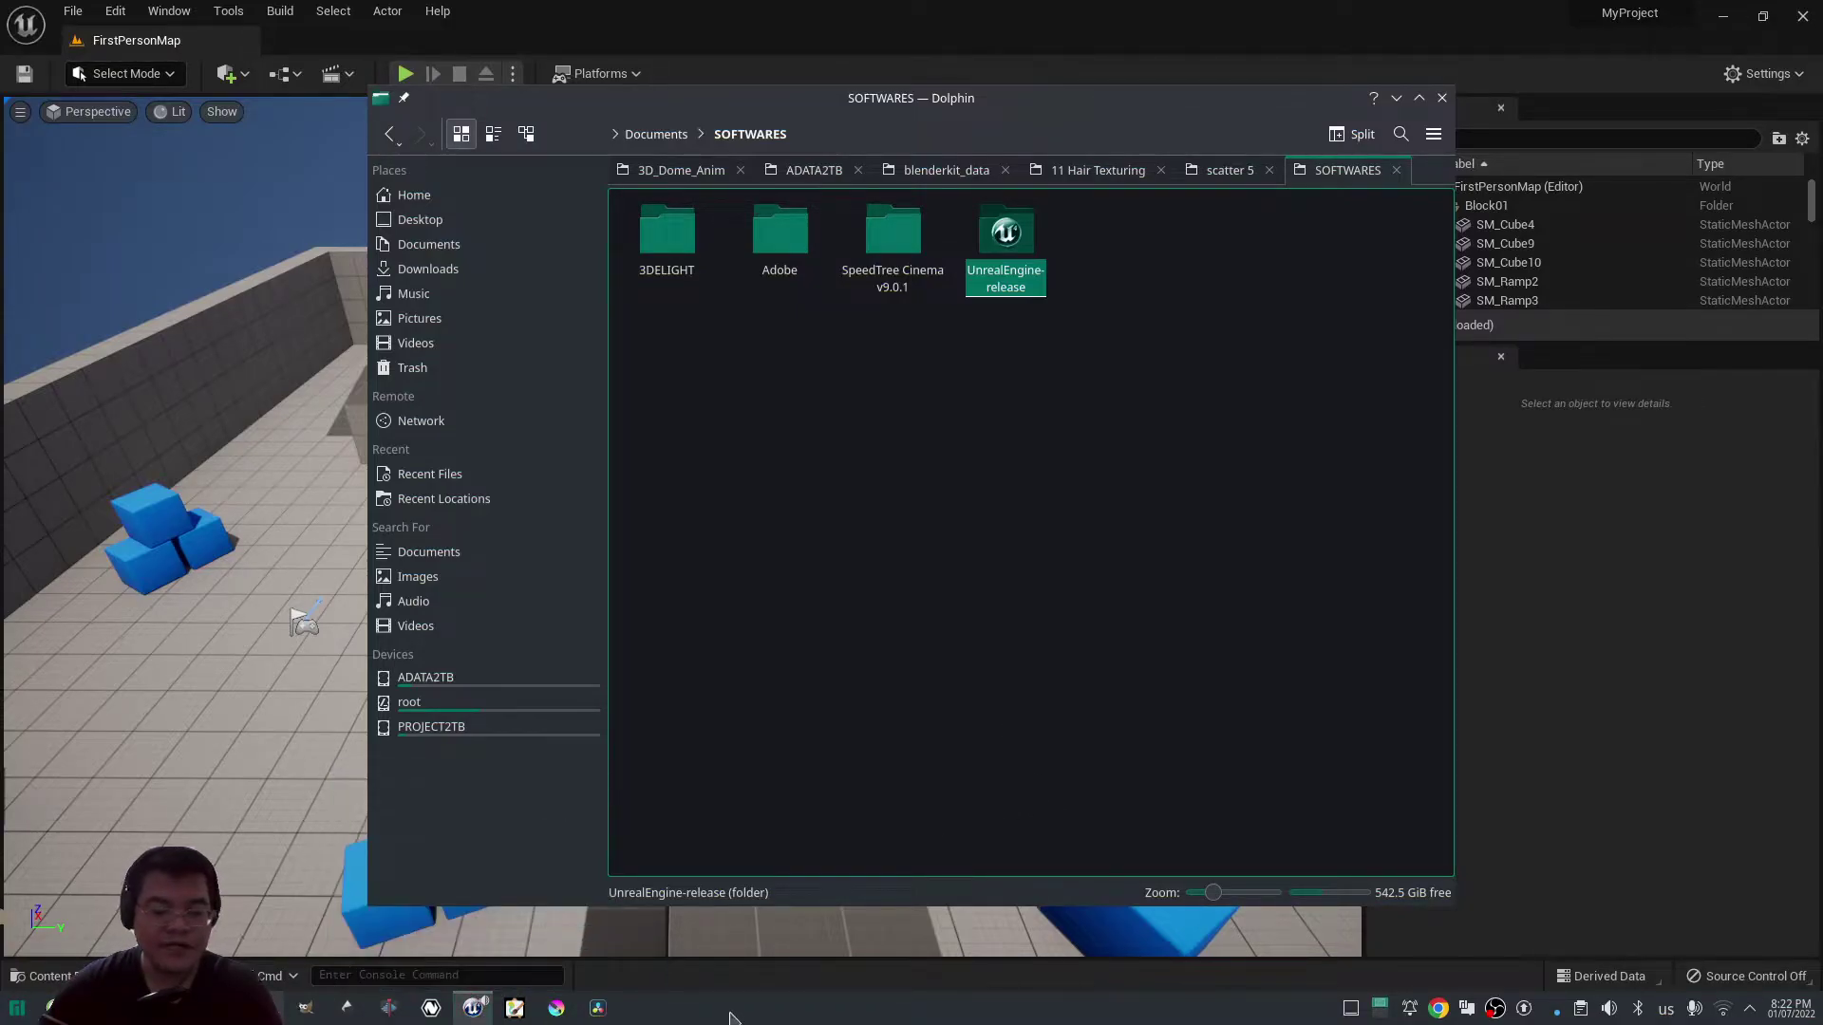
Look up the alacarte Main Menu package in Pamac, then return to Browse.
key(super)
text(ala)
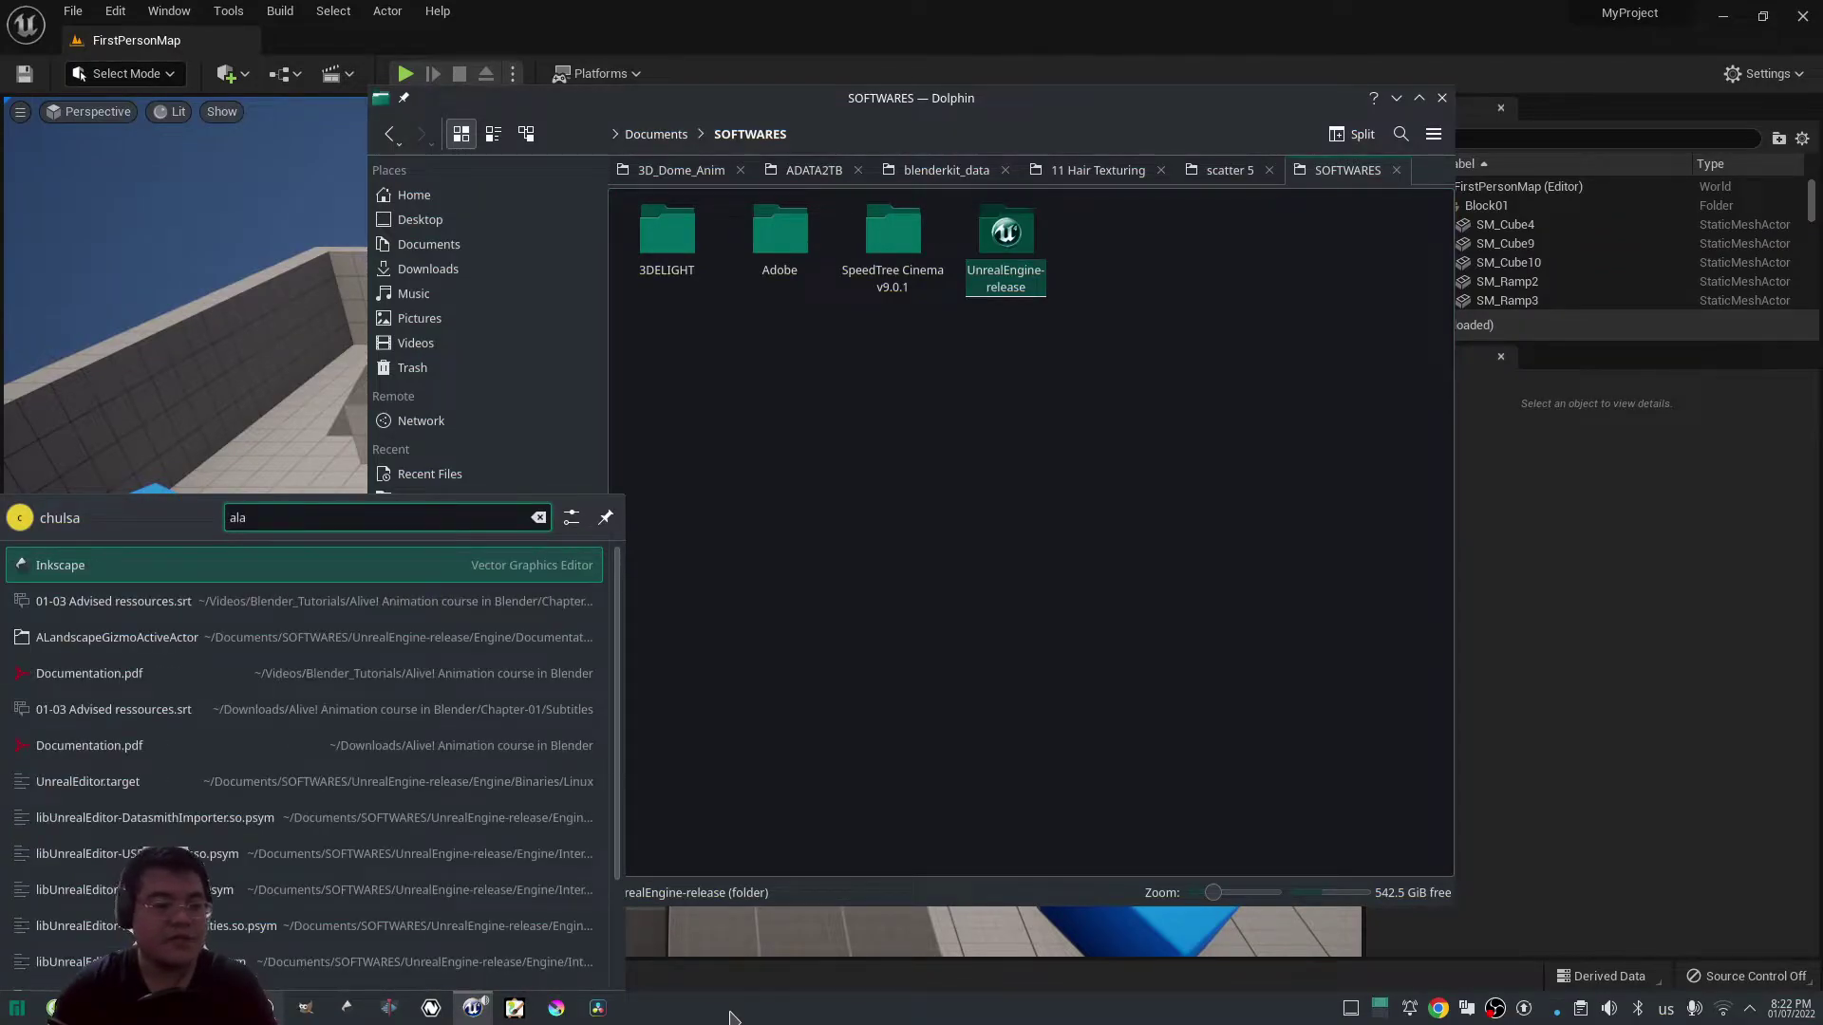
text(car)
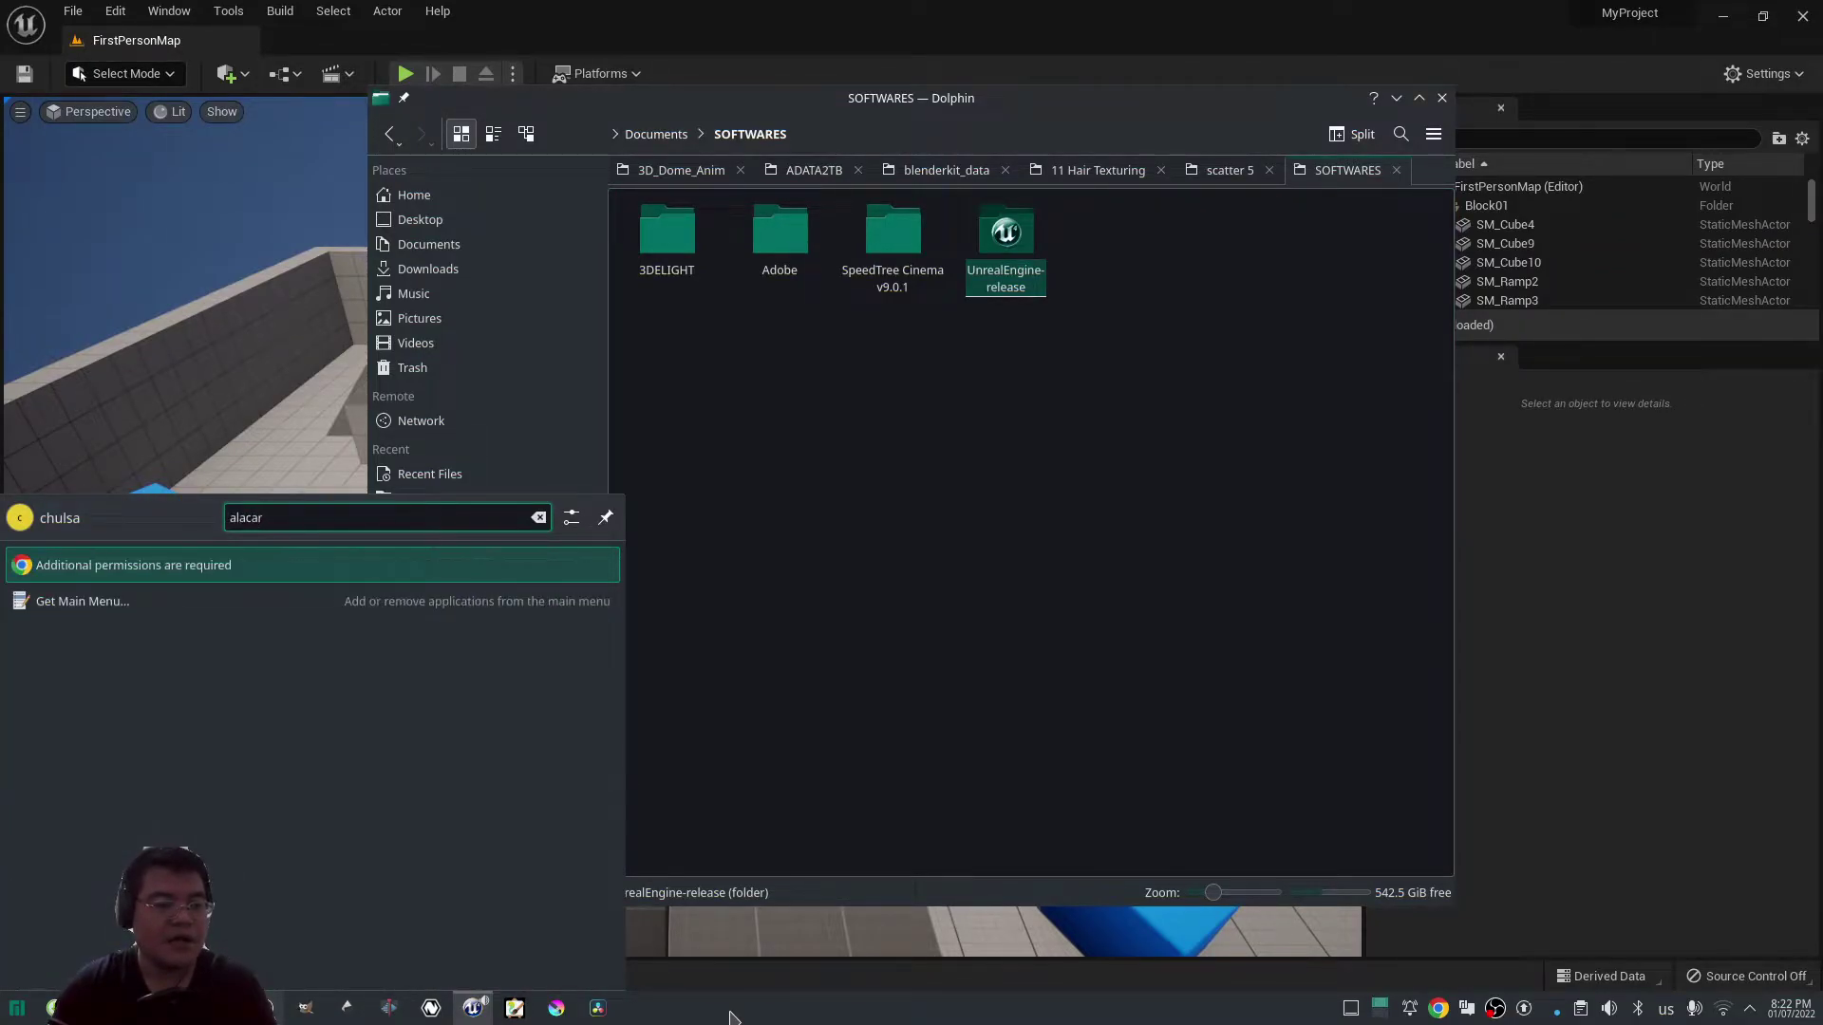
key(Down)
key(Return)
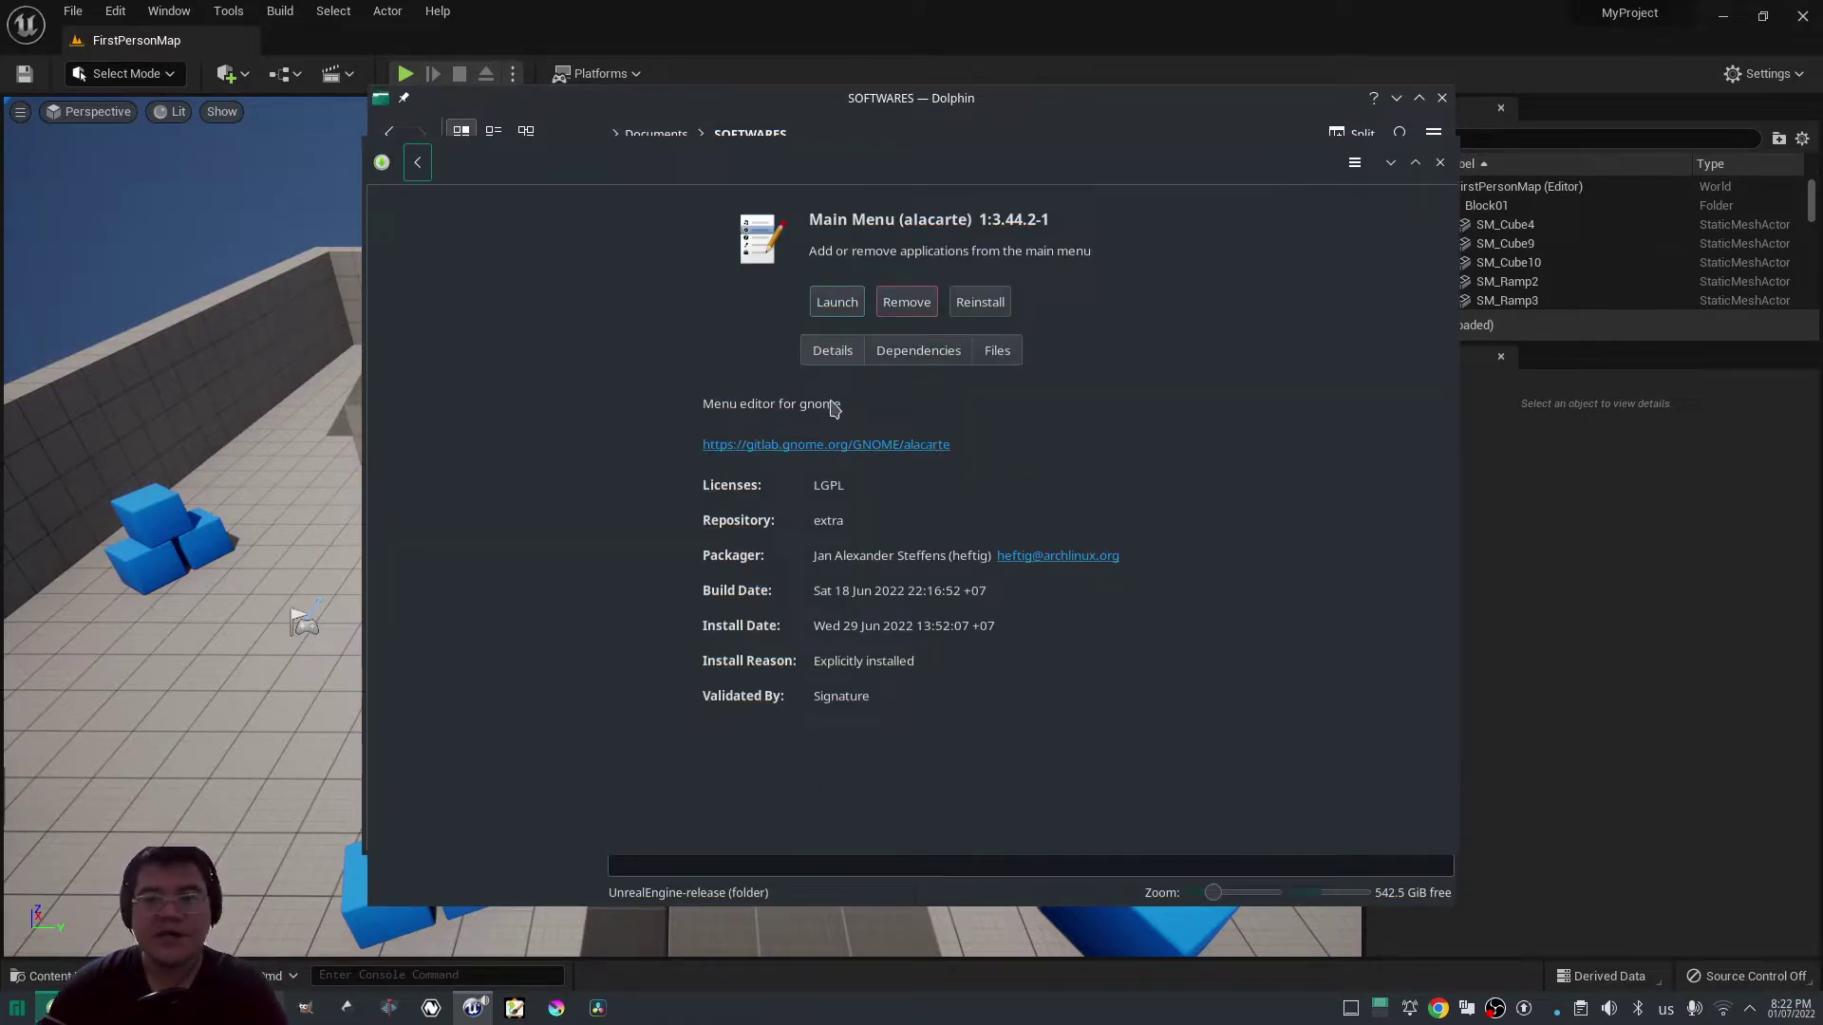
click(416, 169)
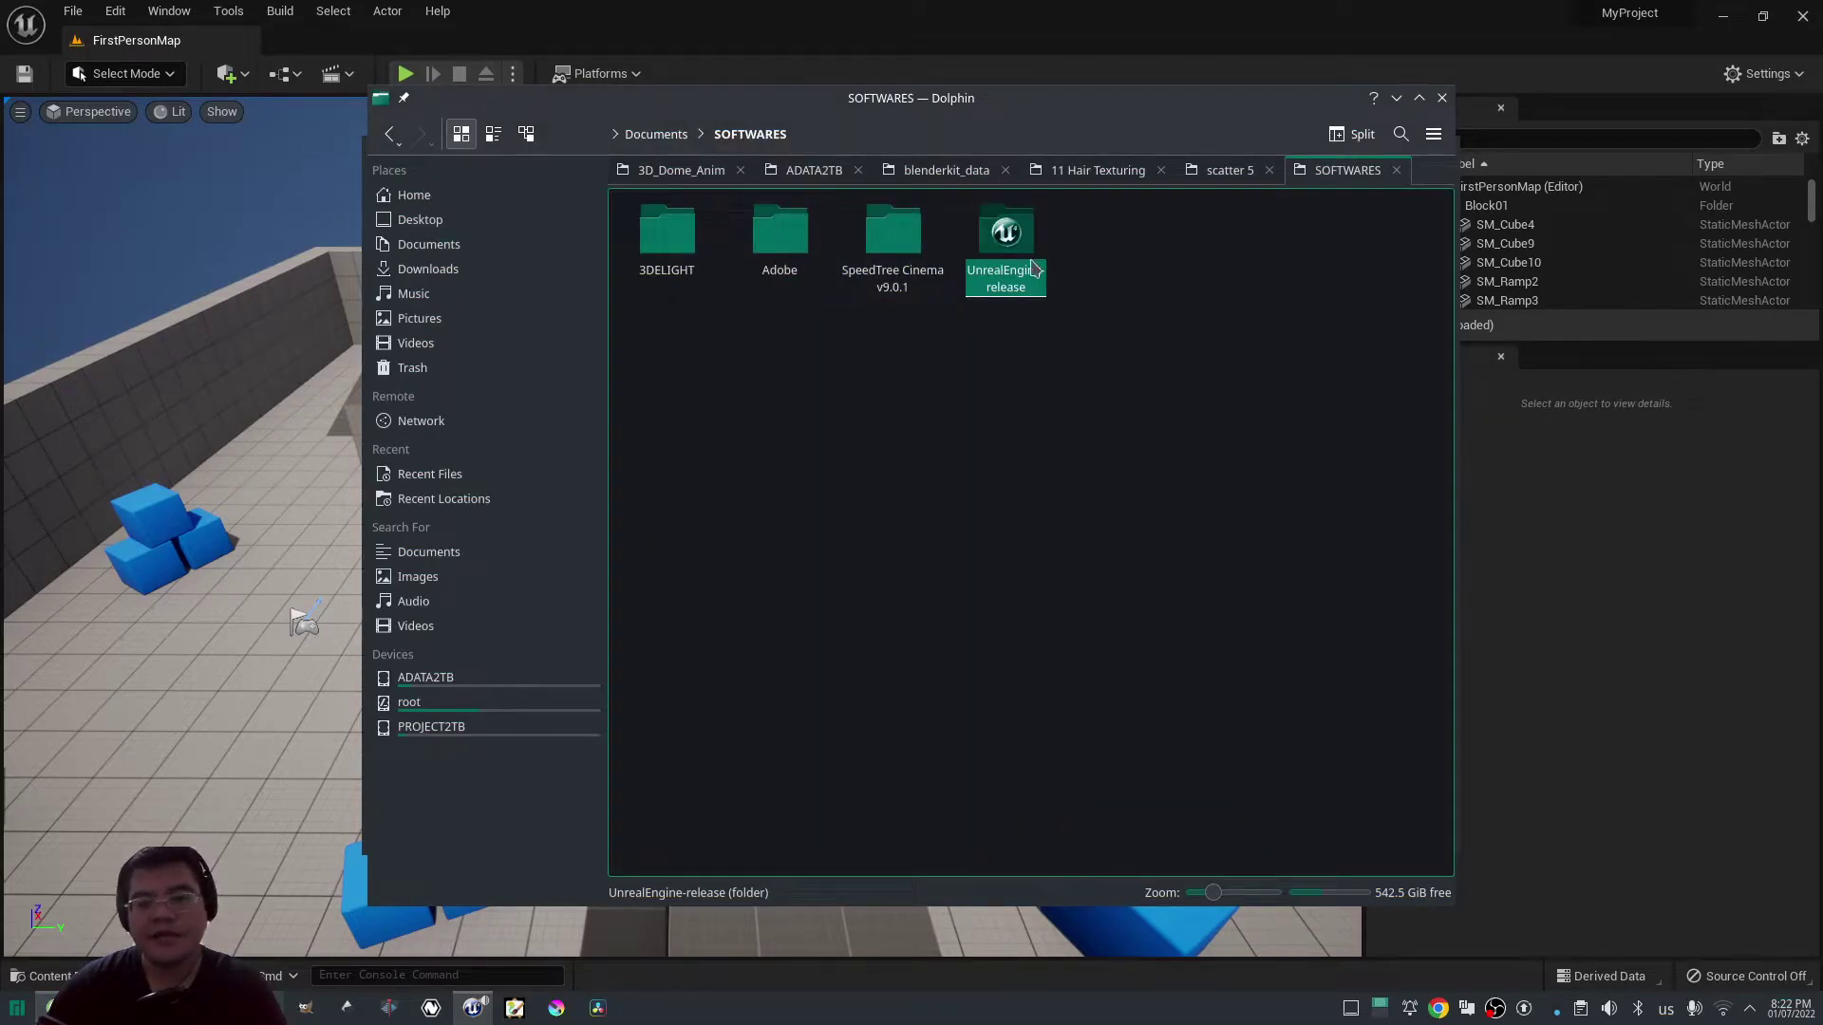
Browse into UnrealEngine-release/Engine/Binaries/Linux to view the editor's Linux binaries.
double_click(1005, 235)
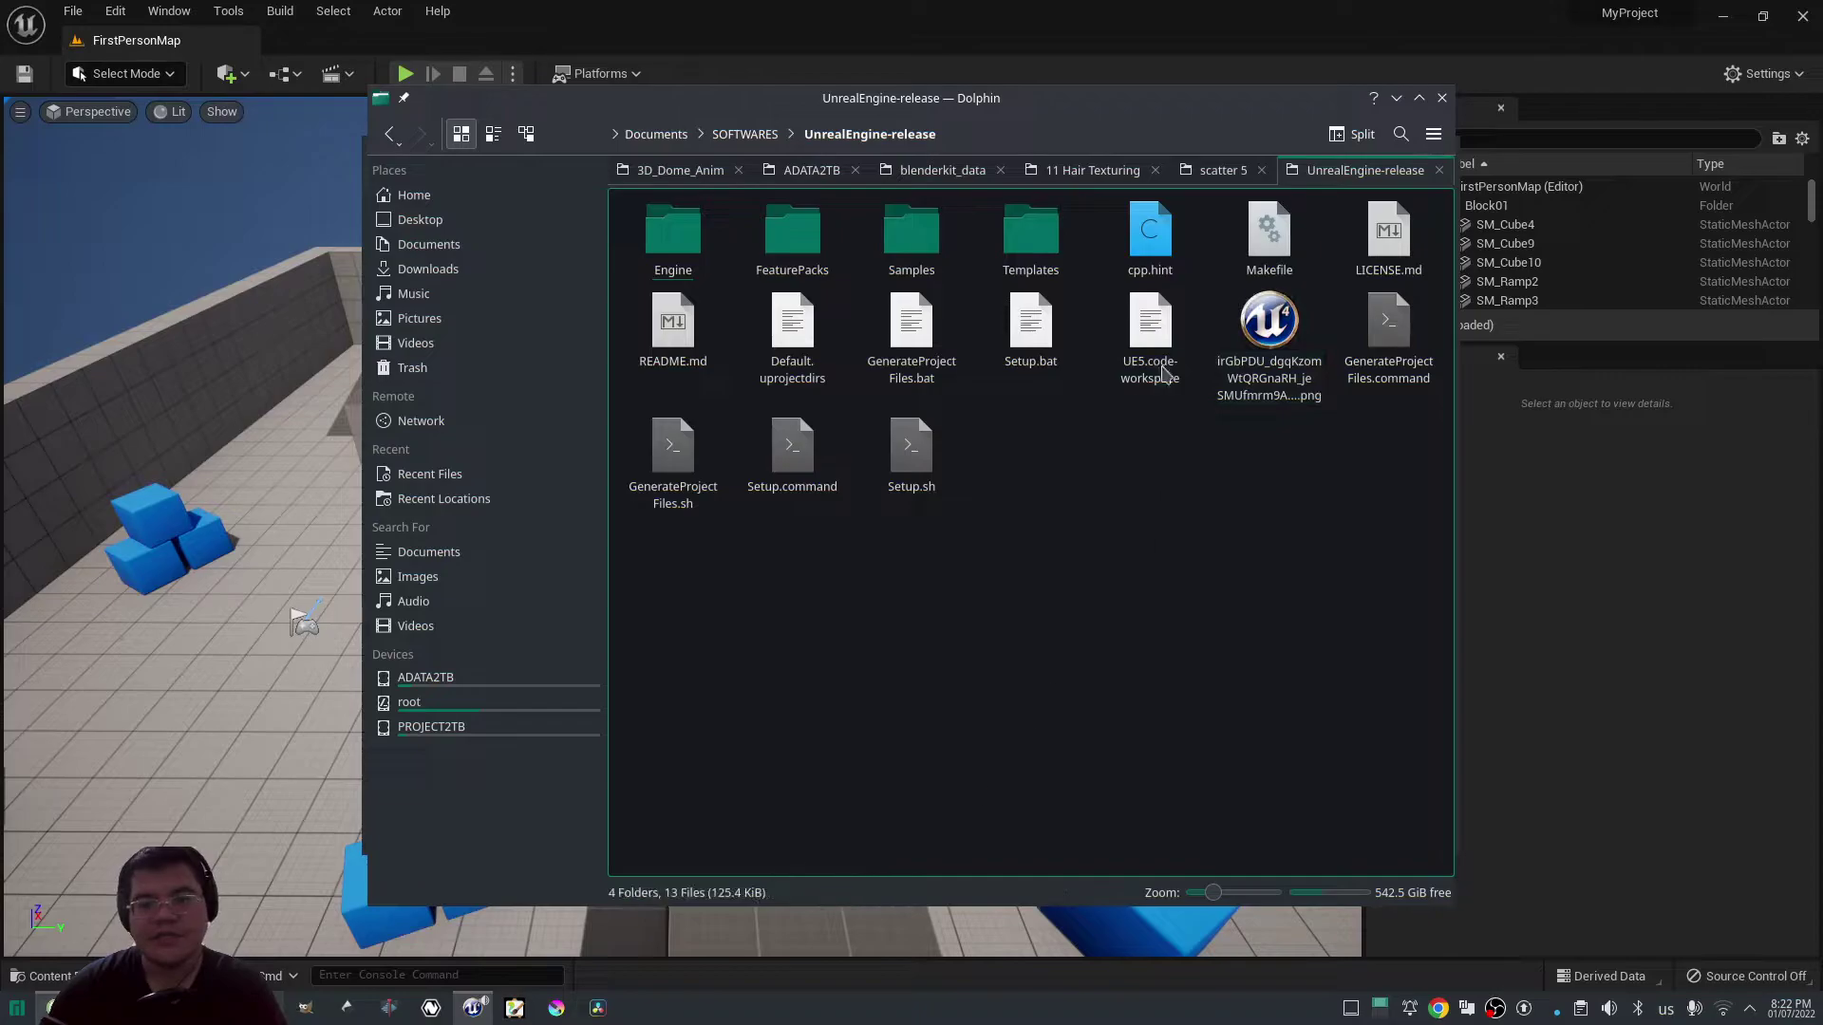
double_click(684, 250)
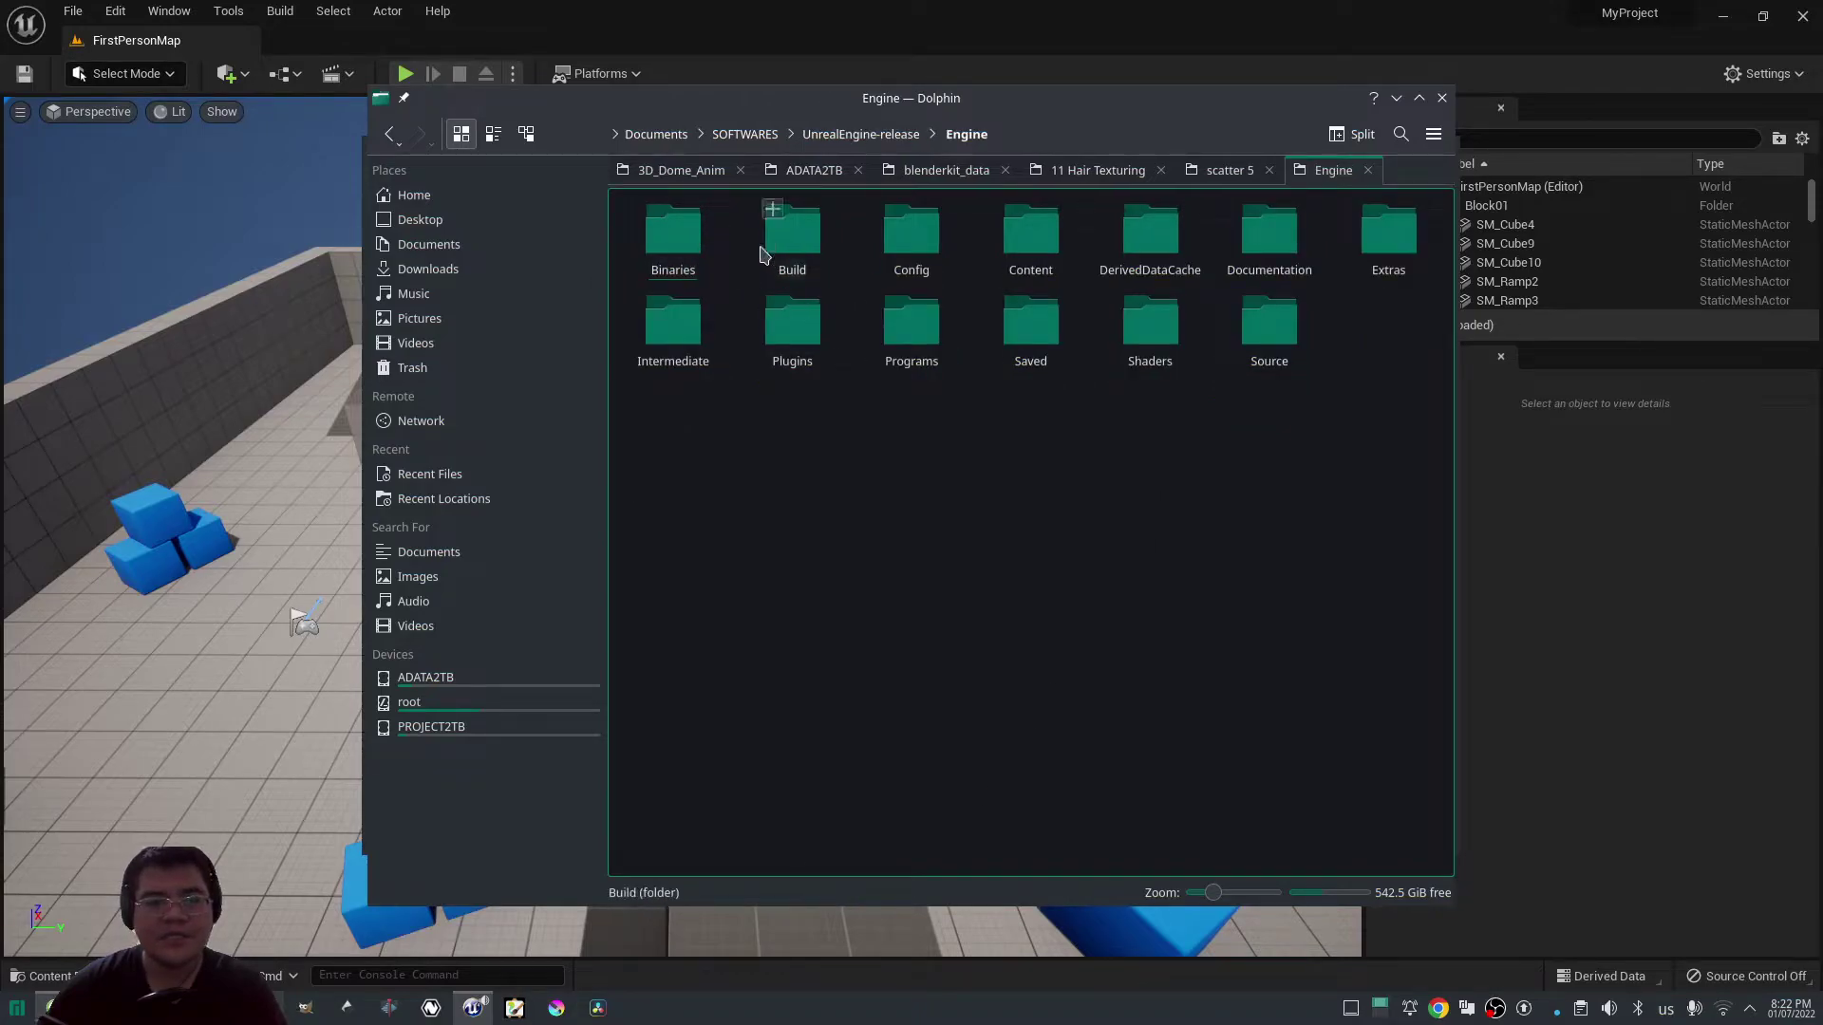
double_click(685, 242)
double_click(791, 250)
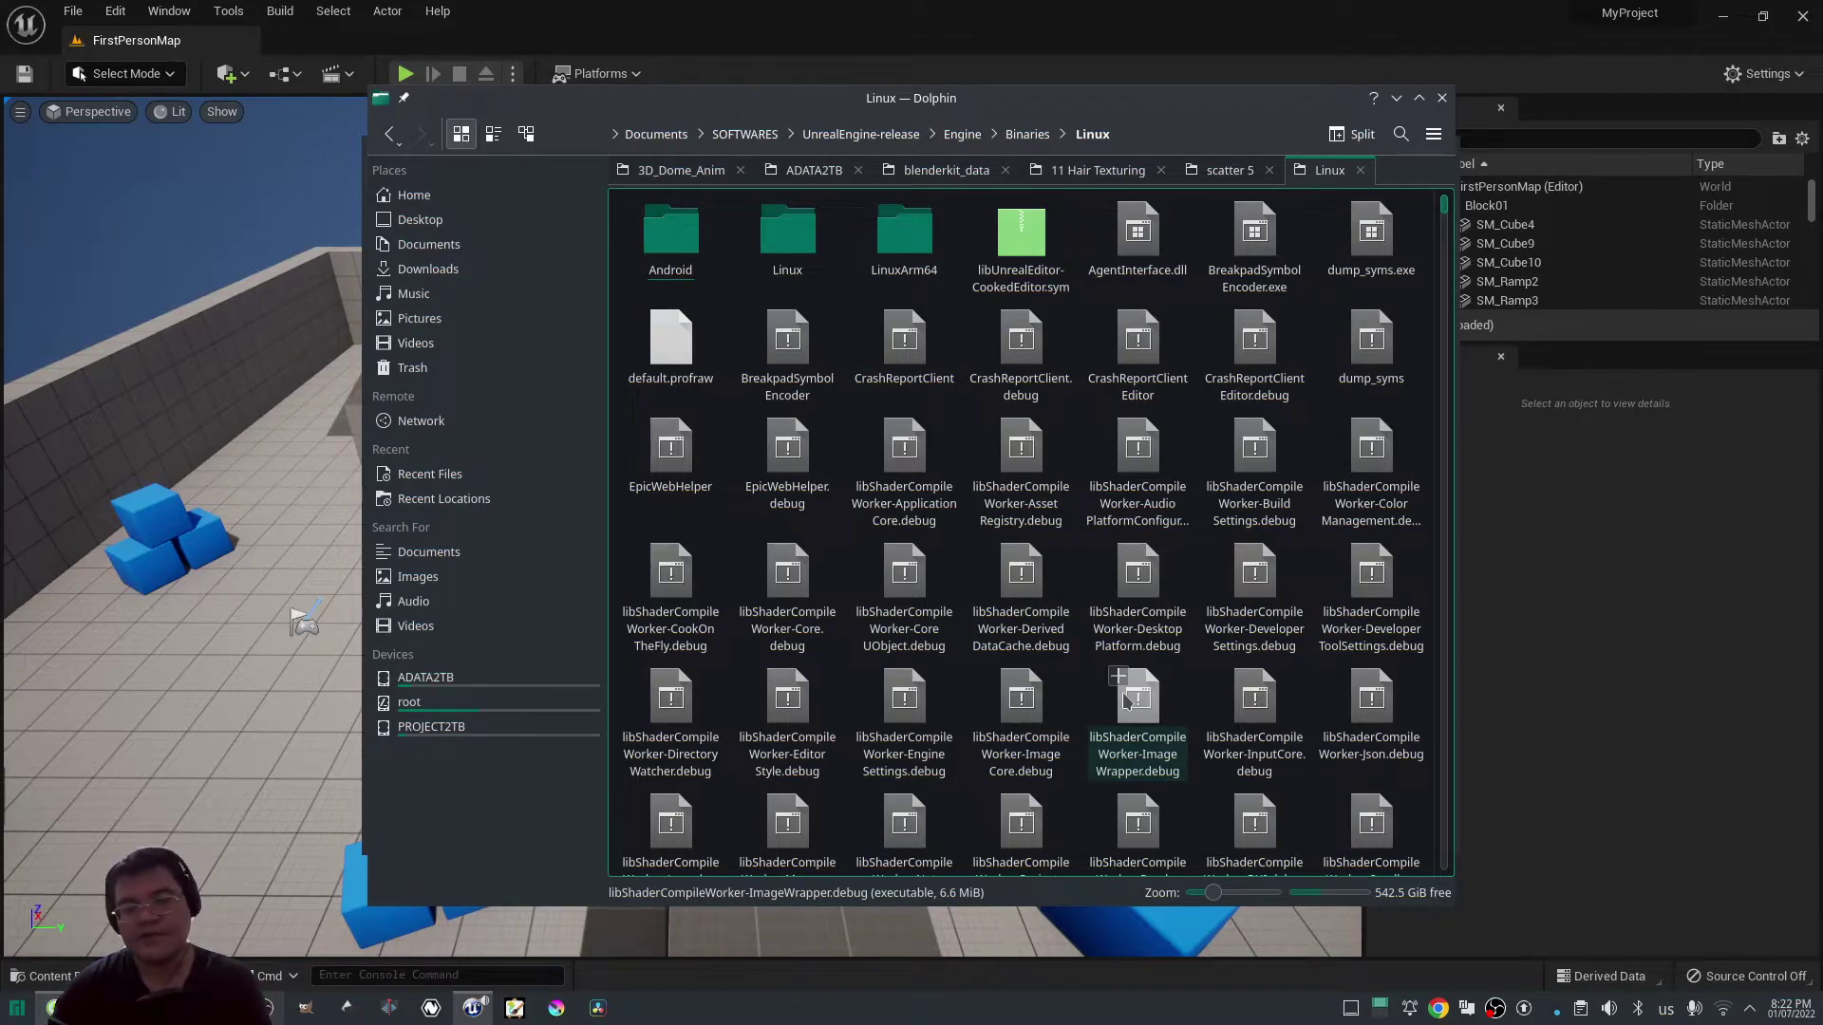
Close Pamac, browse Quickly Add's Visual Effects, select the floor, and minimize Dolphin.
click(1441, 97)
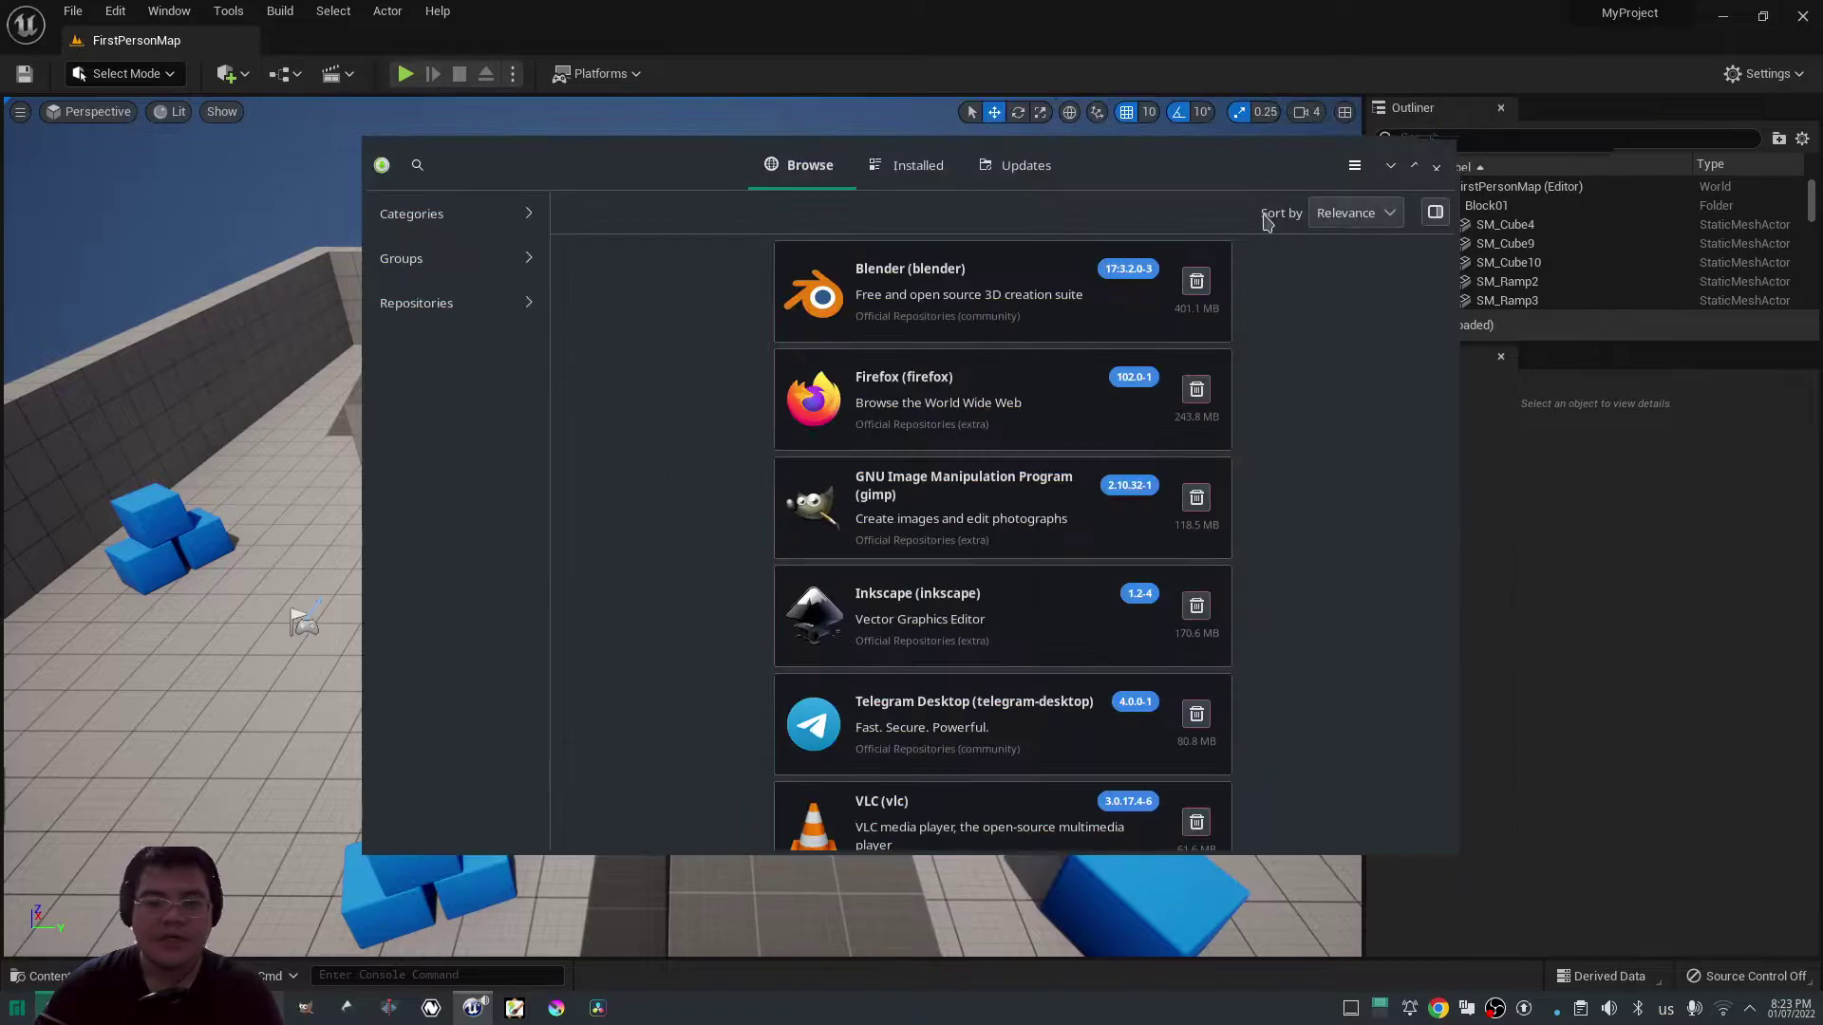
click(1441, 165)
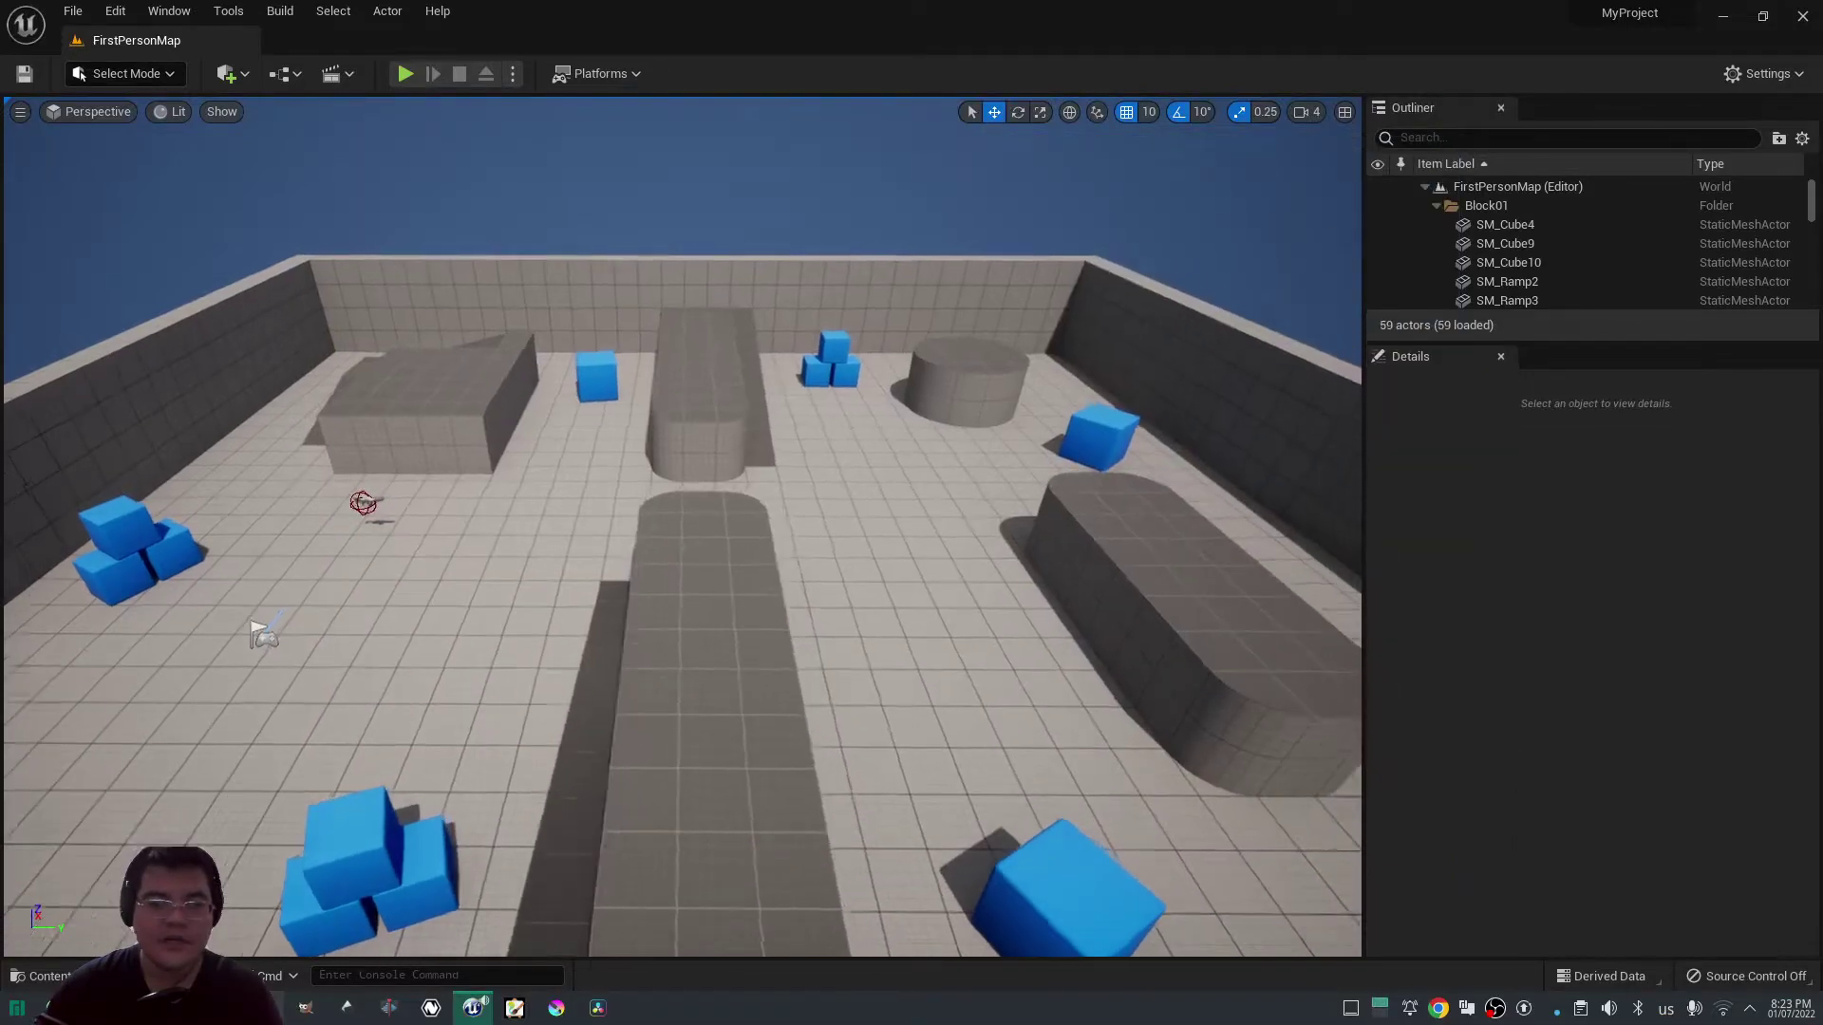
scroll(684, 528, up, 5)
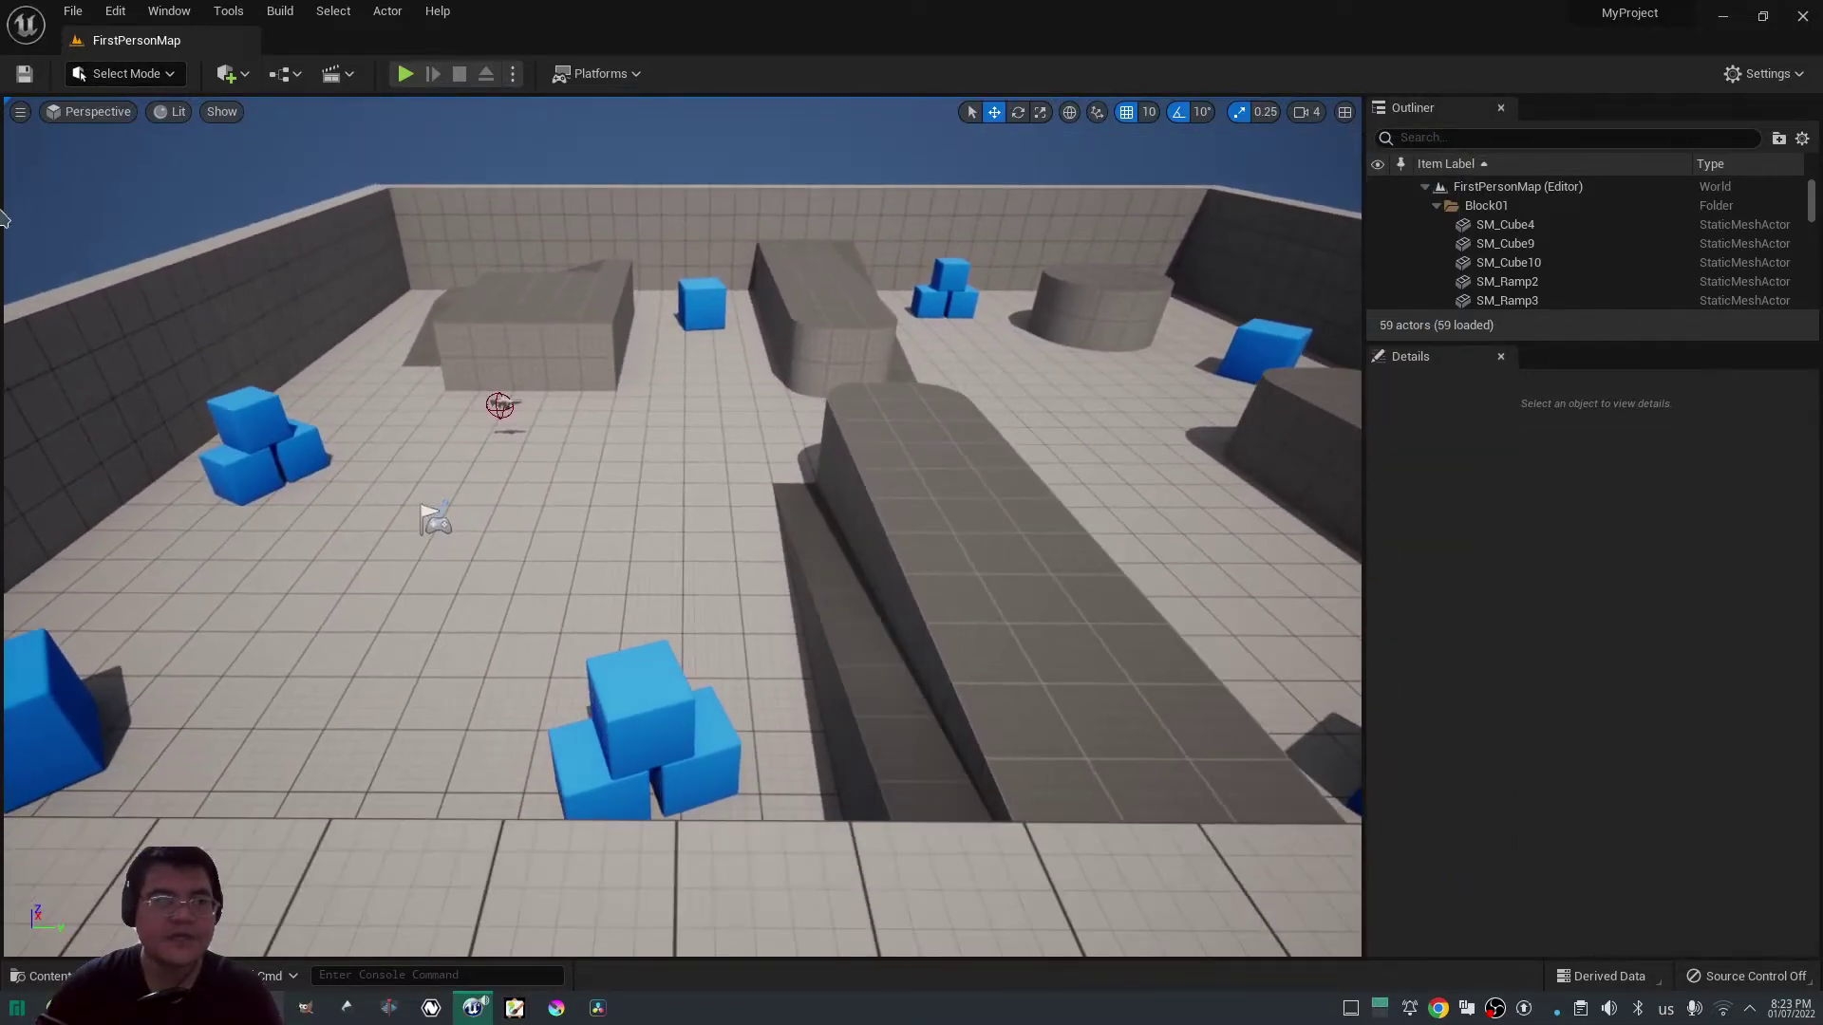
click(229, 73)
mouse_move(293, 271)
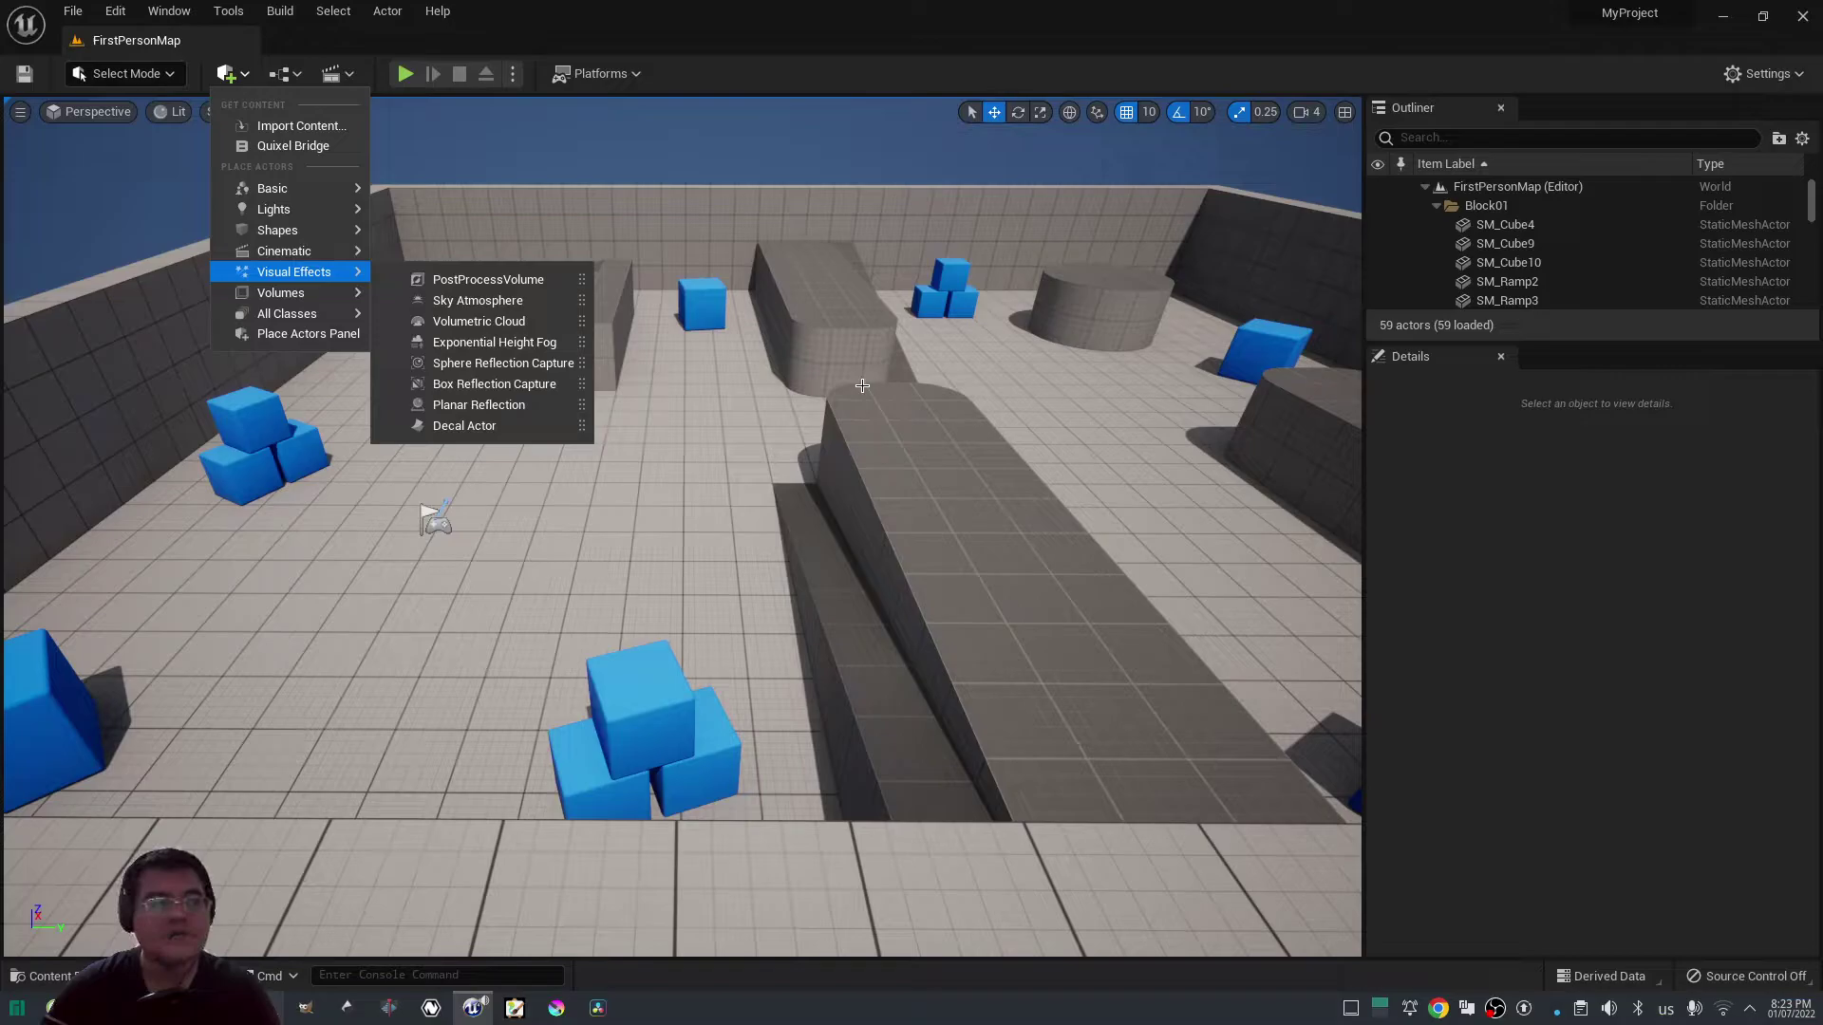
click(750, 562)
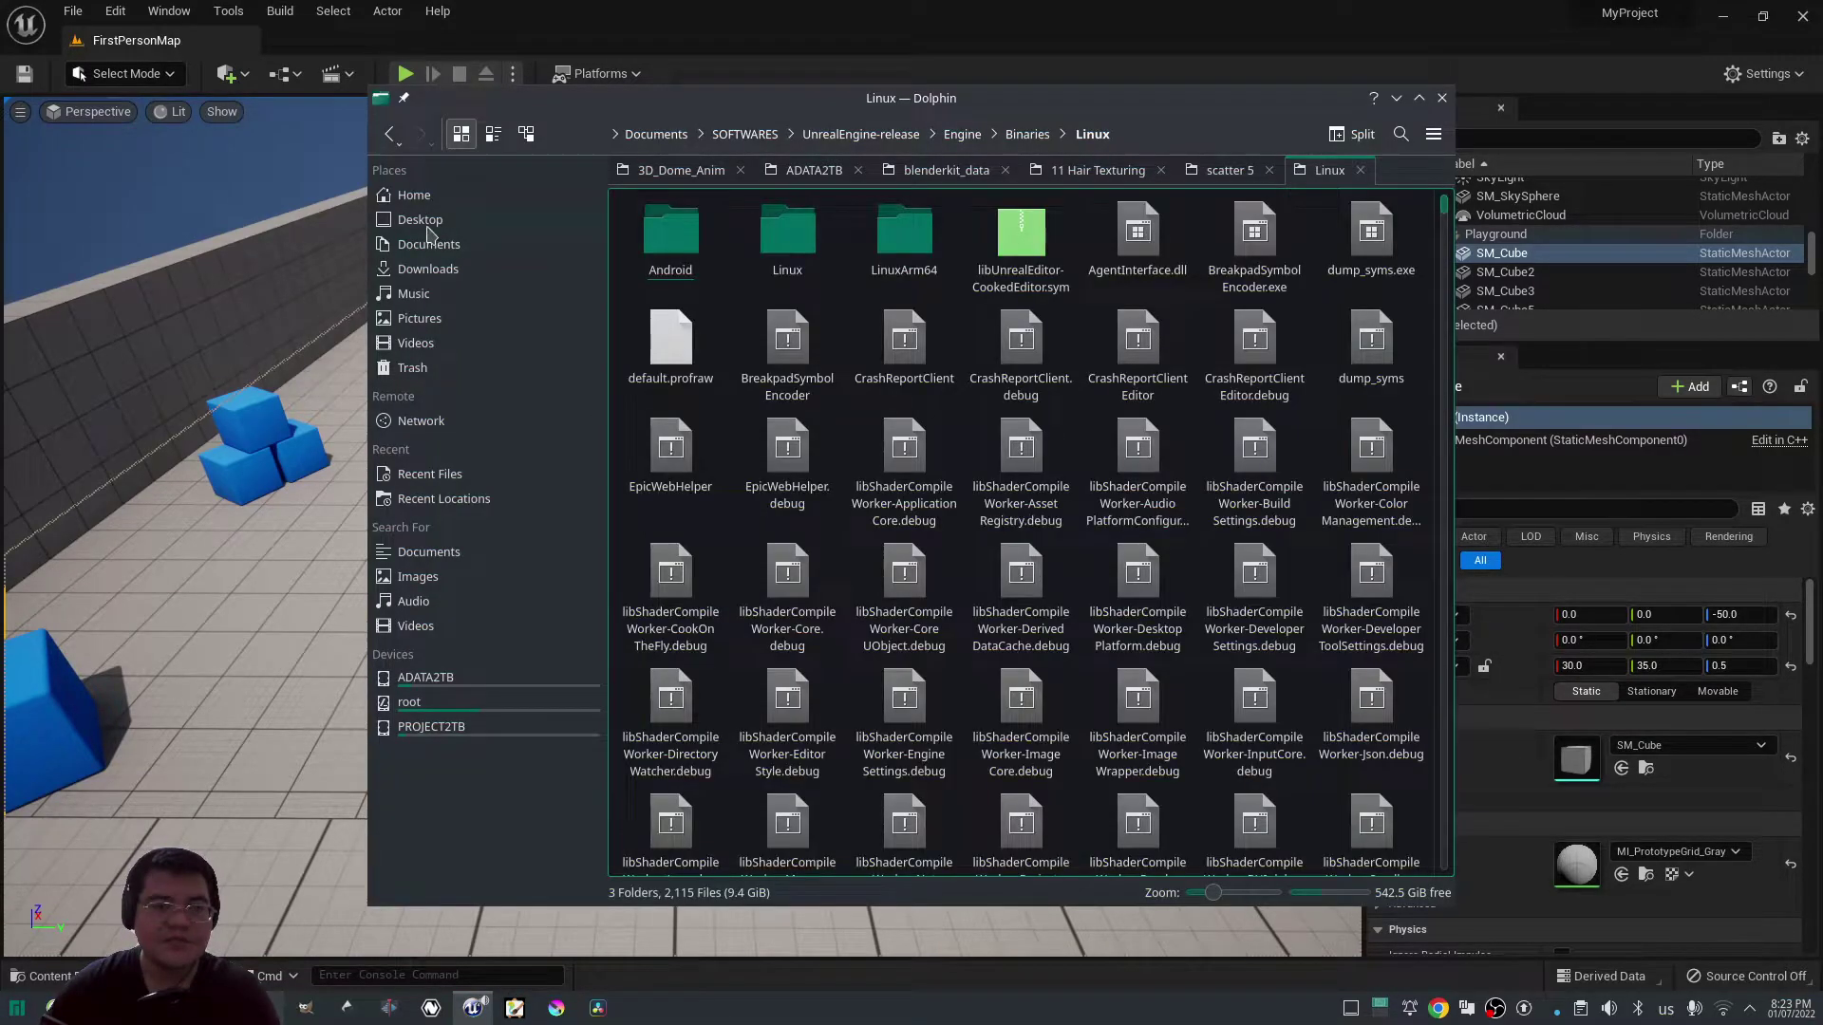
click(422, 221)
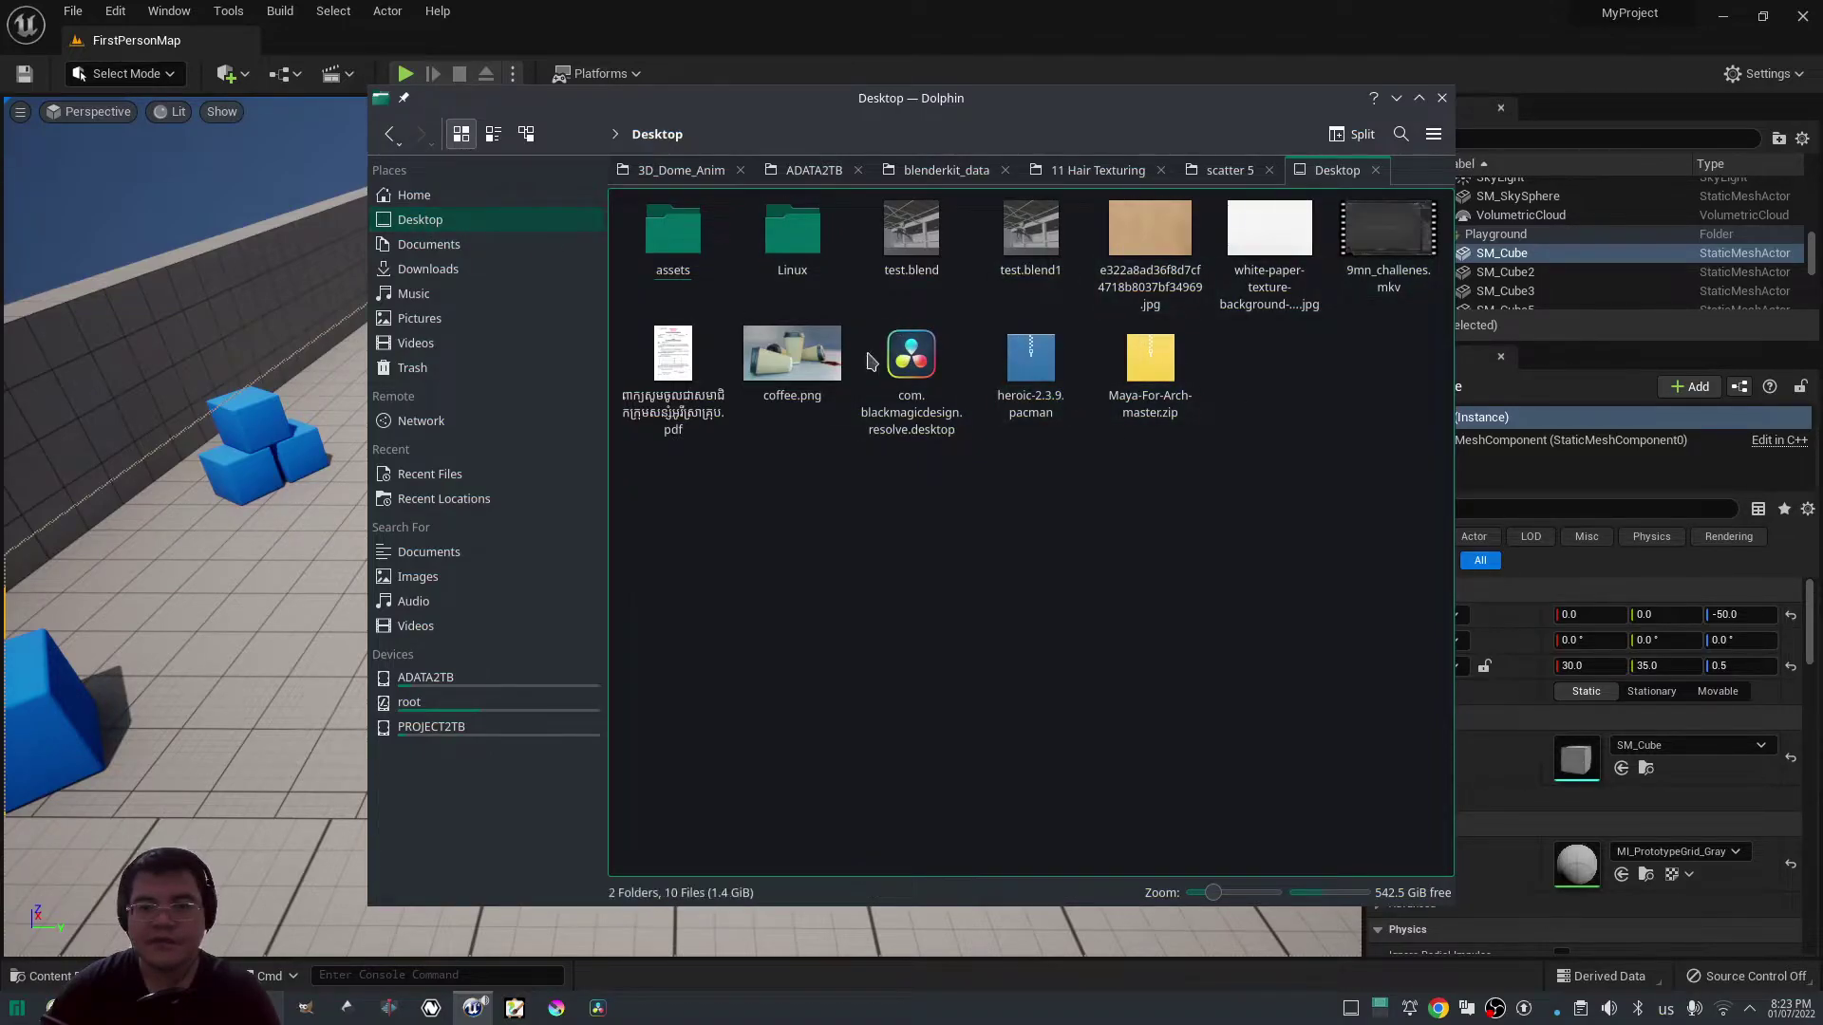
click(1396, 98)
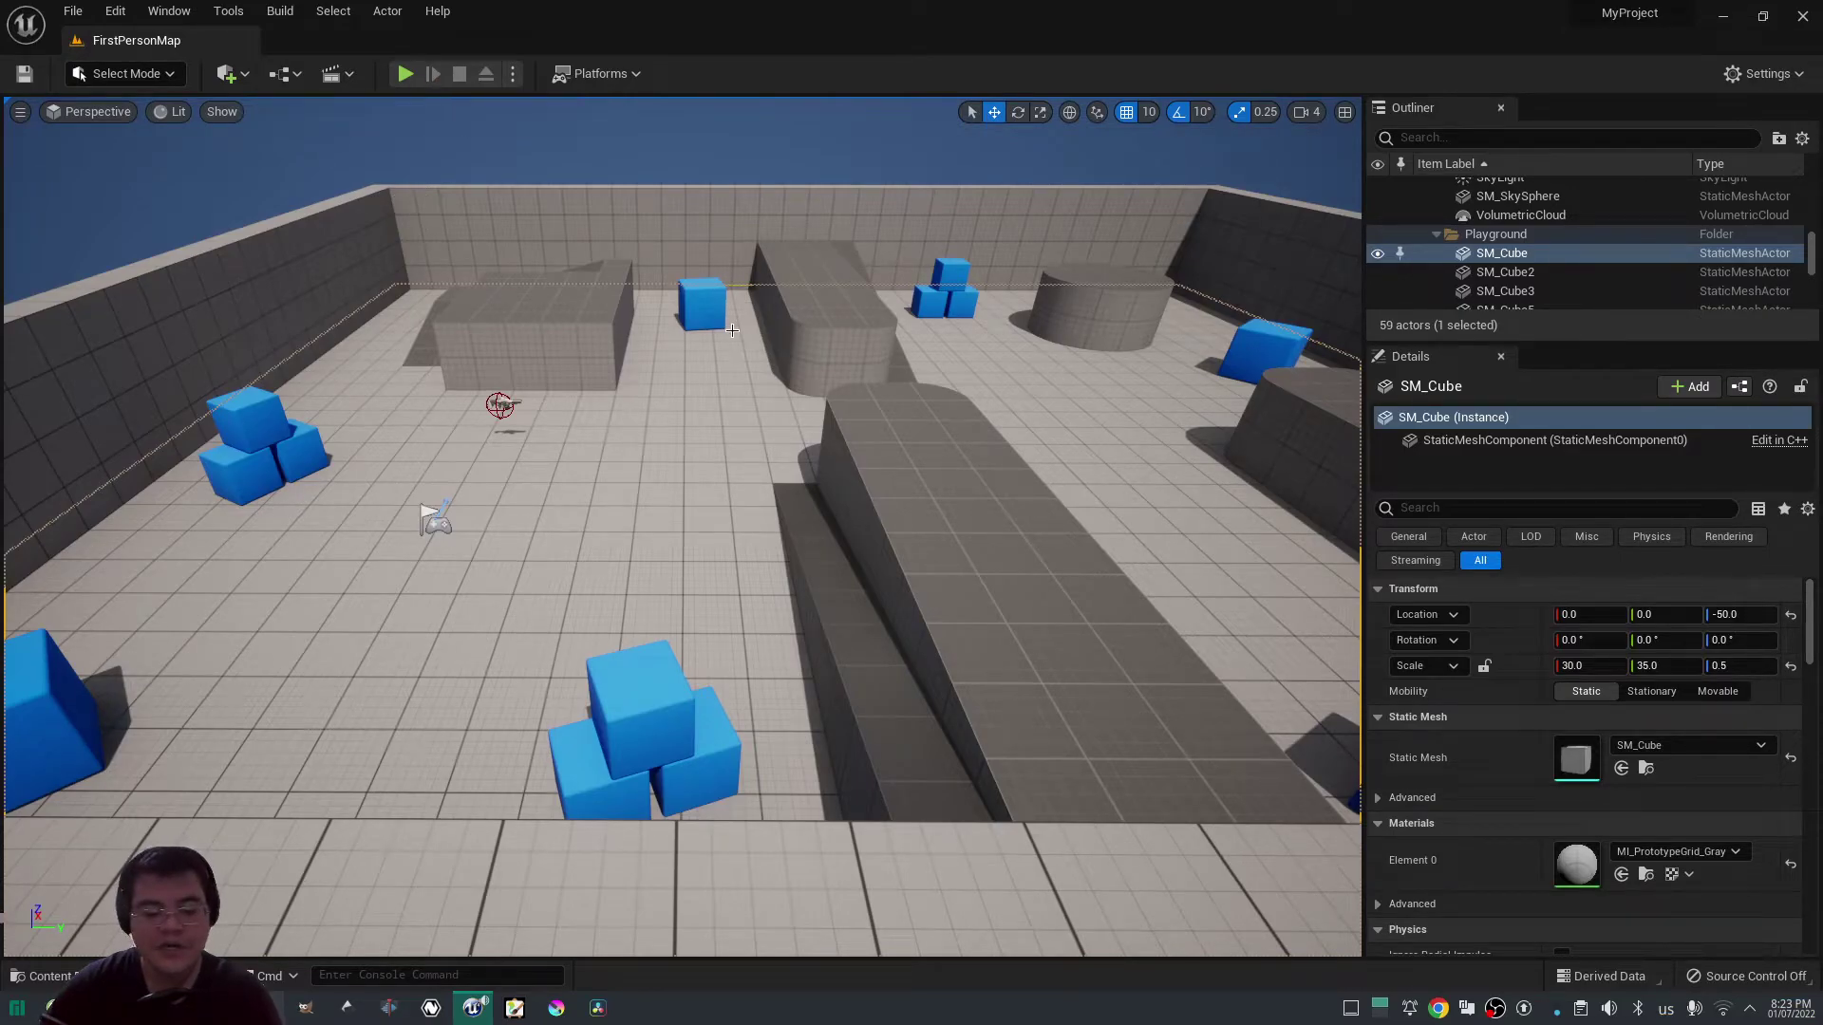
Start Play, walk forward with W to grab the rifle, and shoot projectiles at the cubes.
click(405, 73)
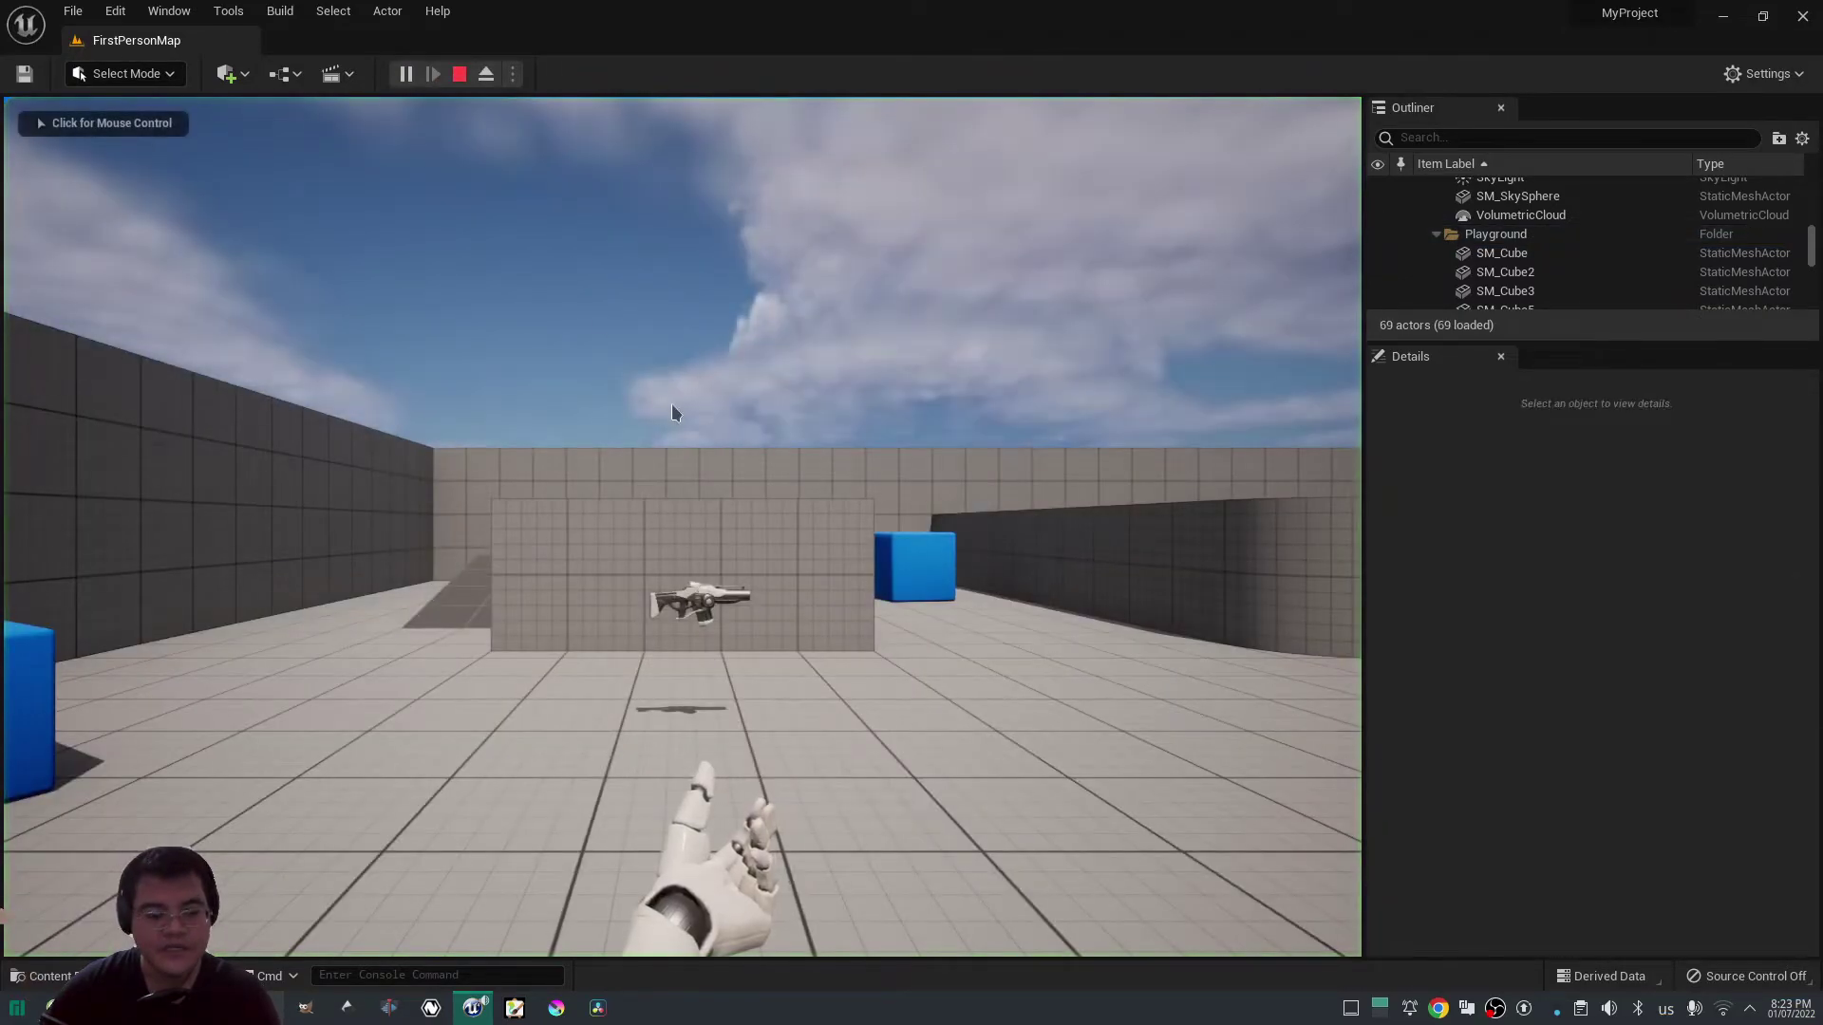
click(680, 528)
key(w)
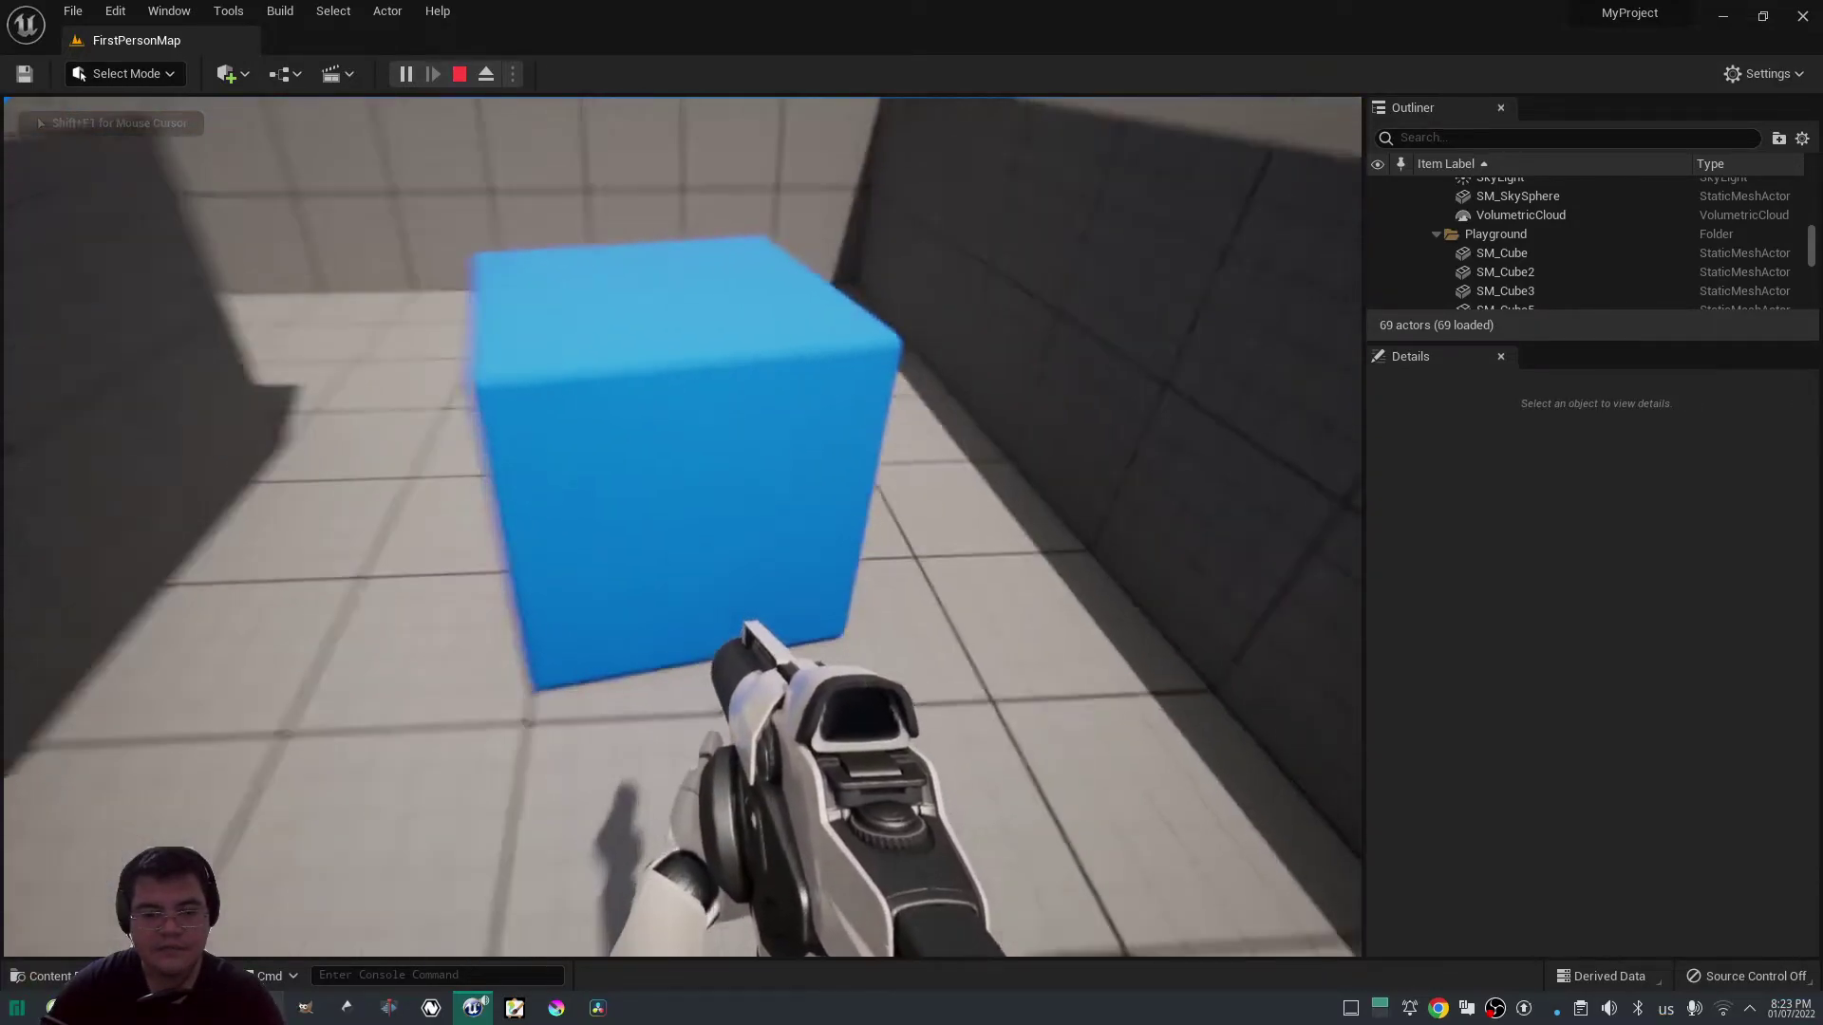
click(681, 528)
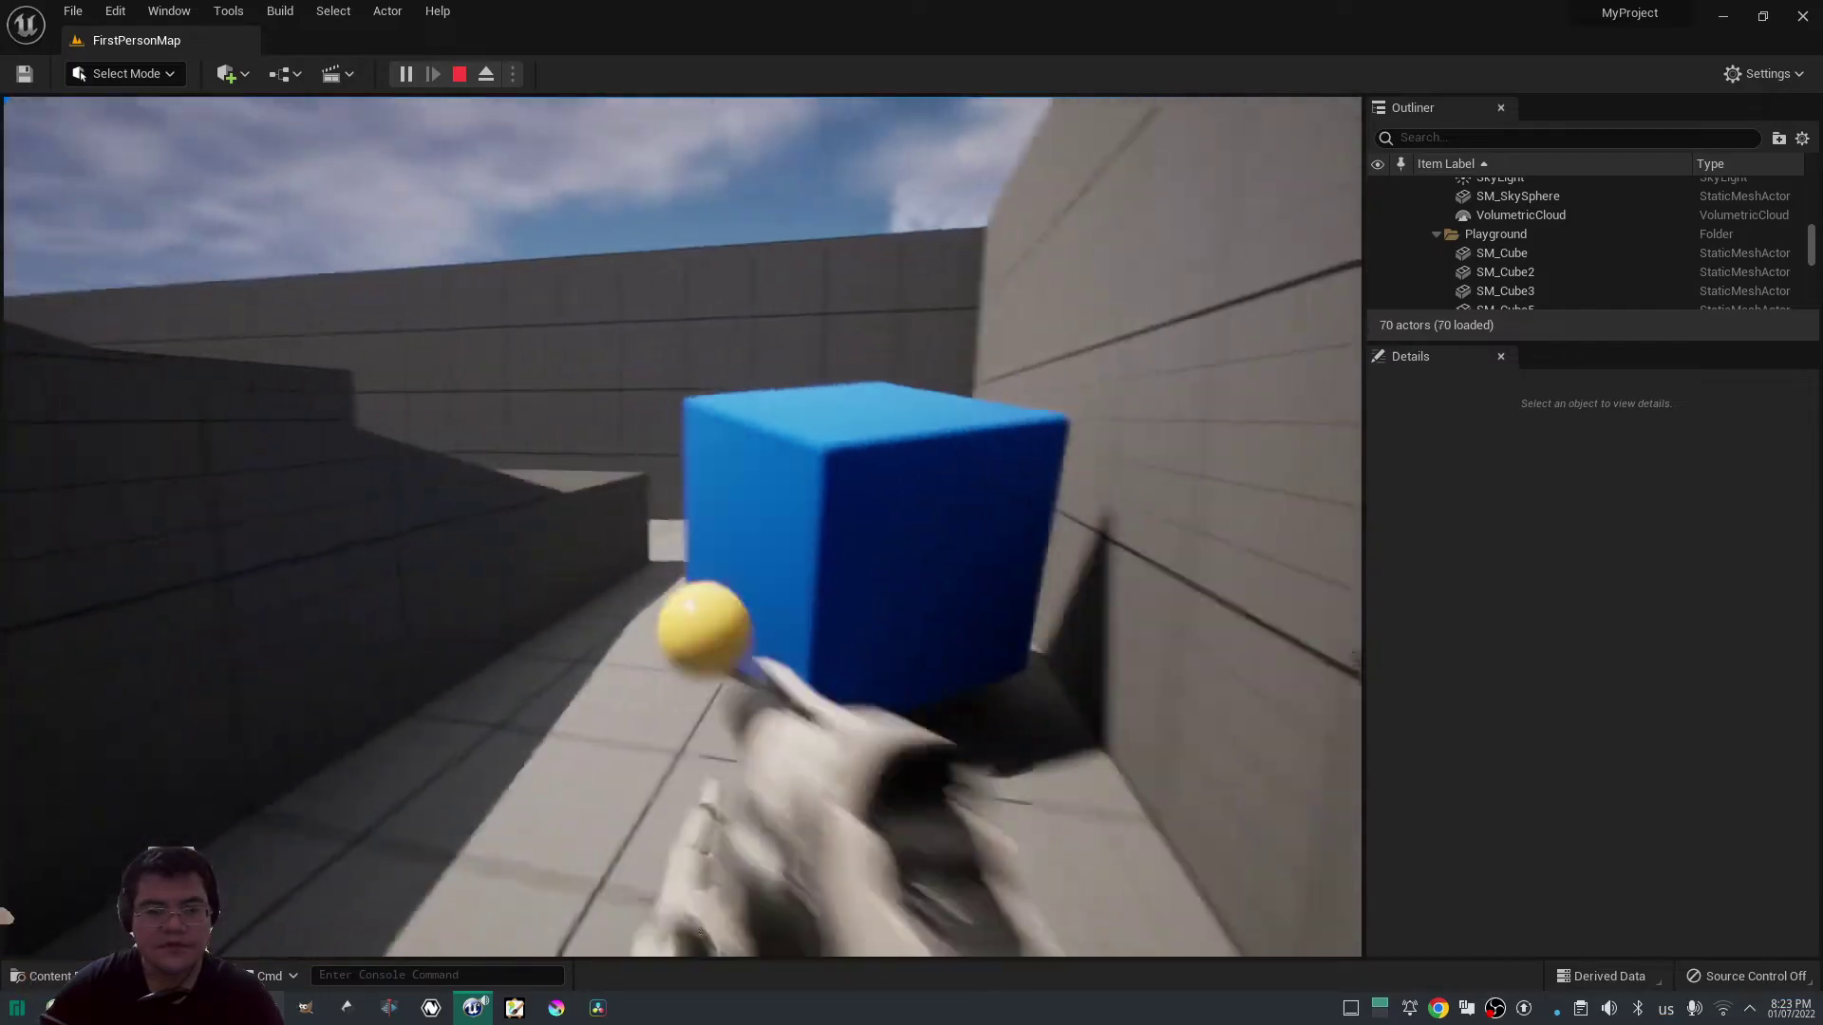
click(681, 528)
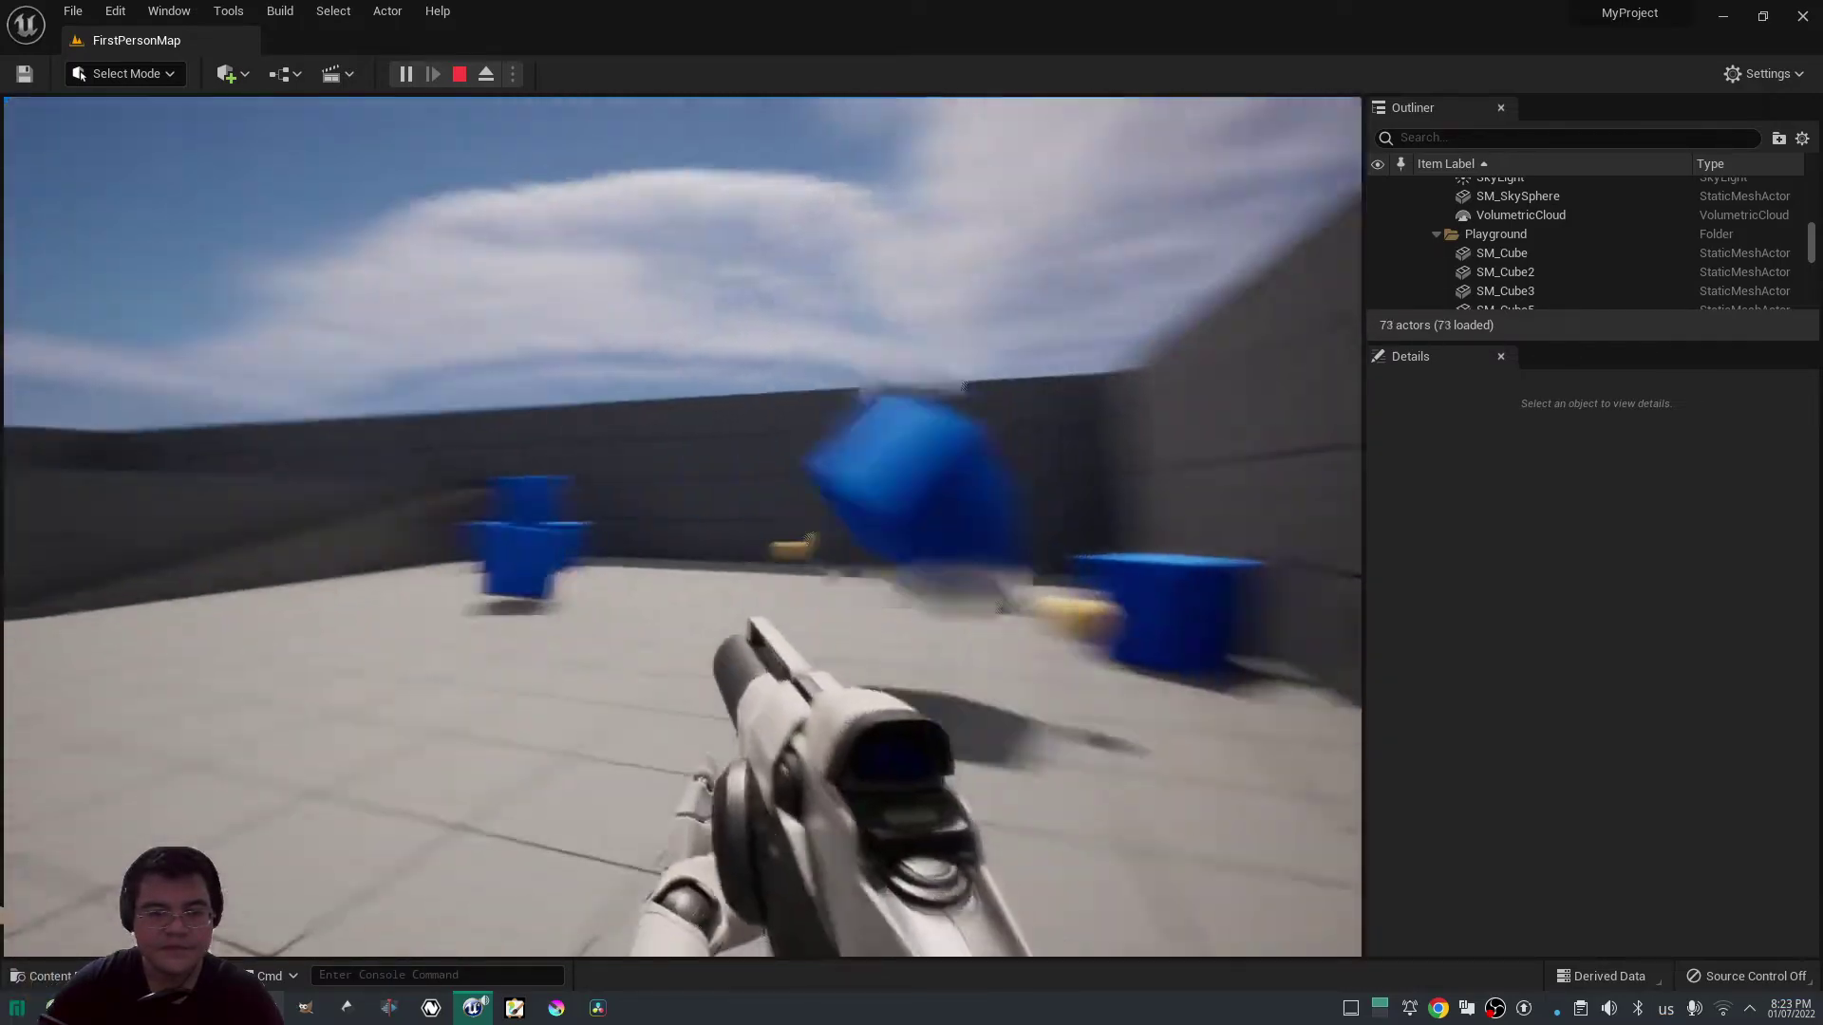
click(681, 527)
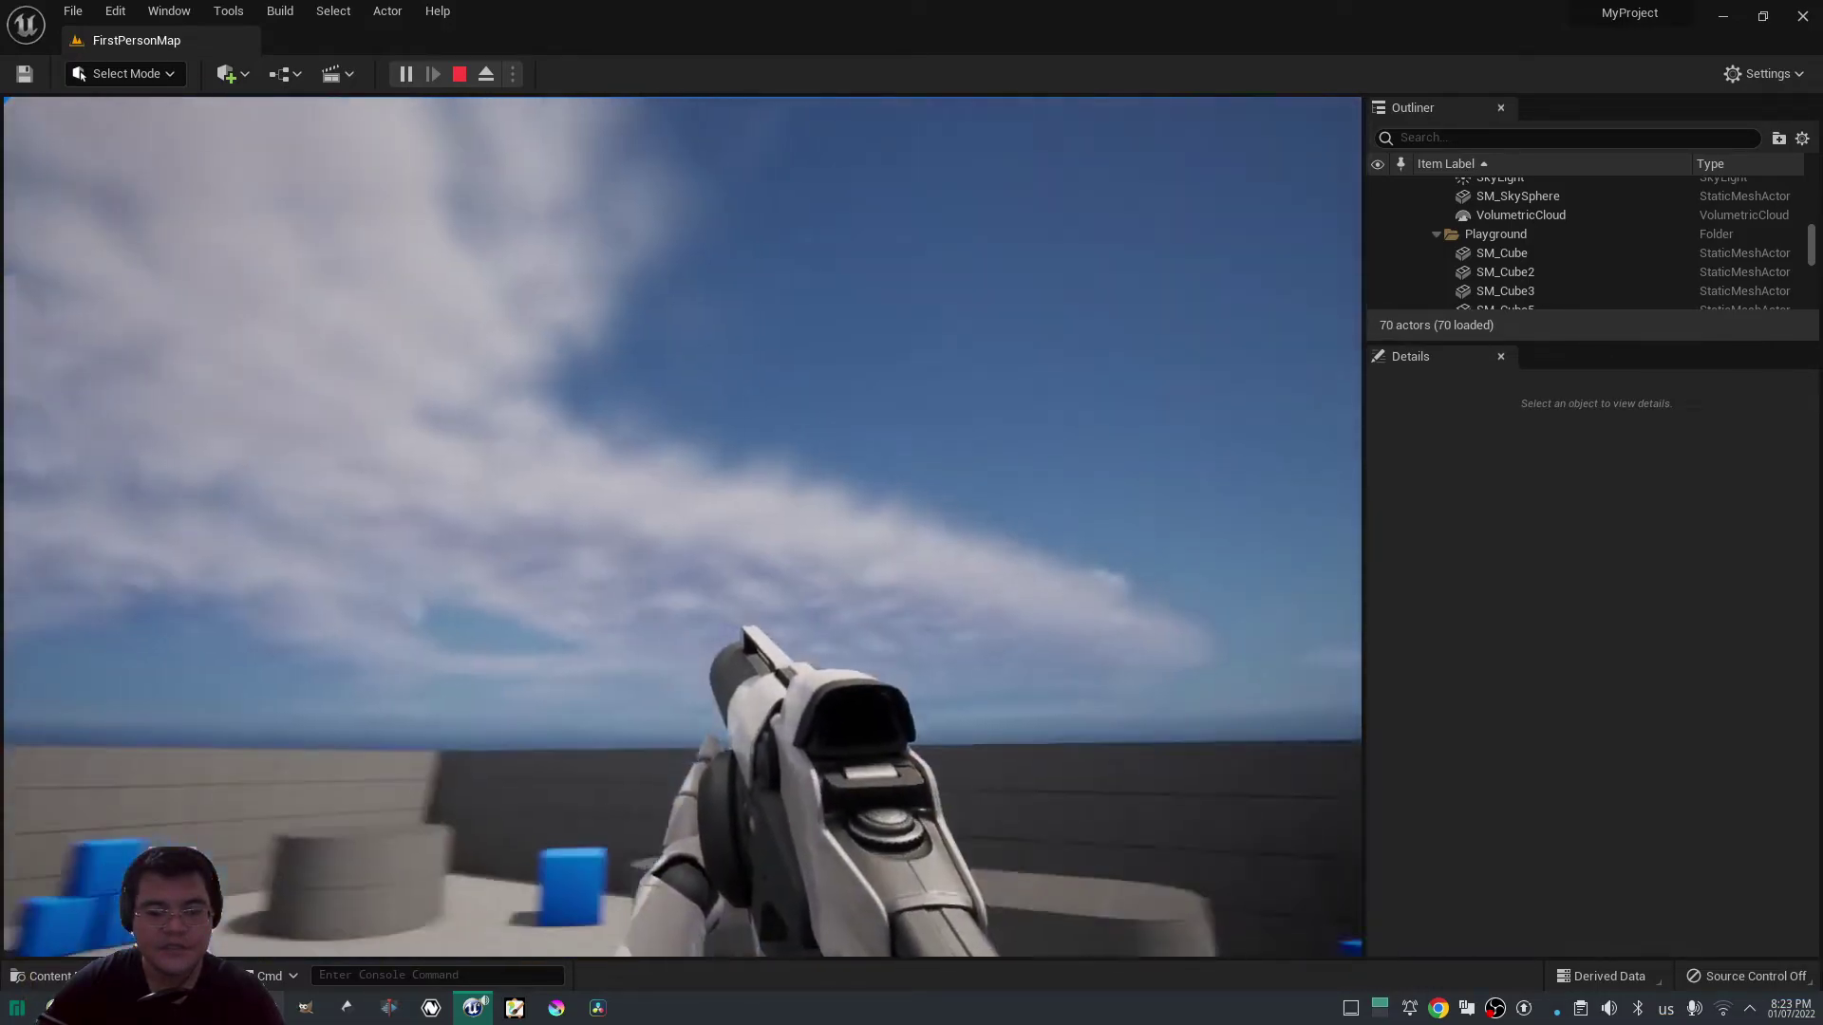
Check the video-nvidia and video-linux drivers under Hardware Configuration, then launch htop.
key(super)
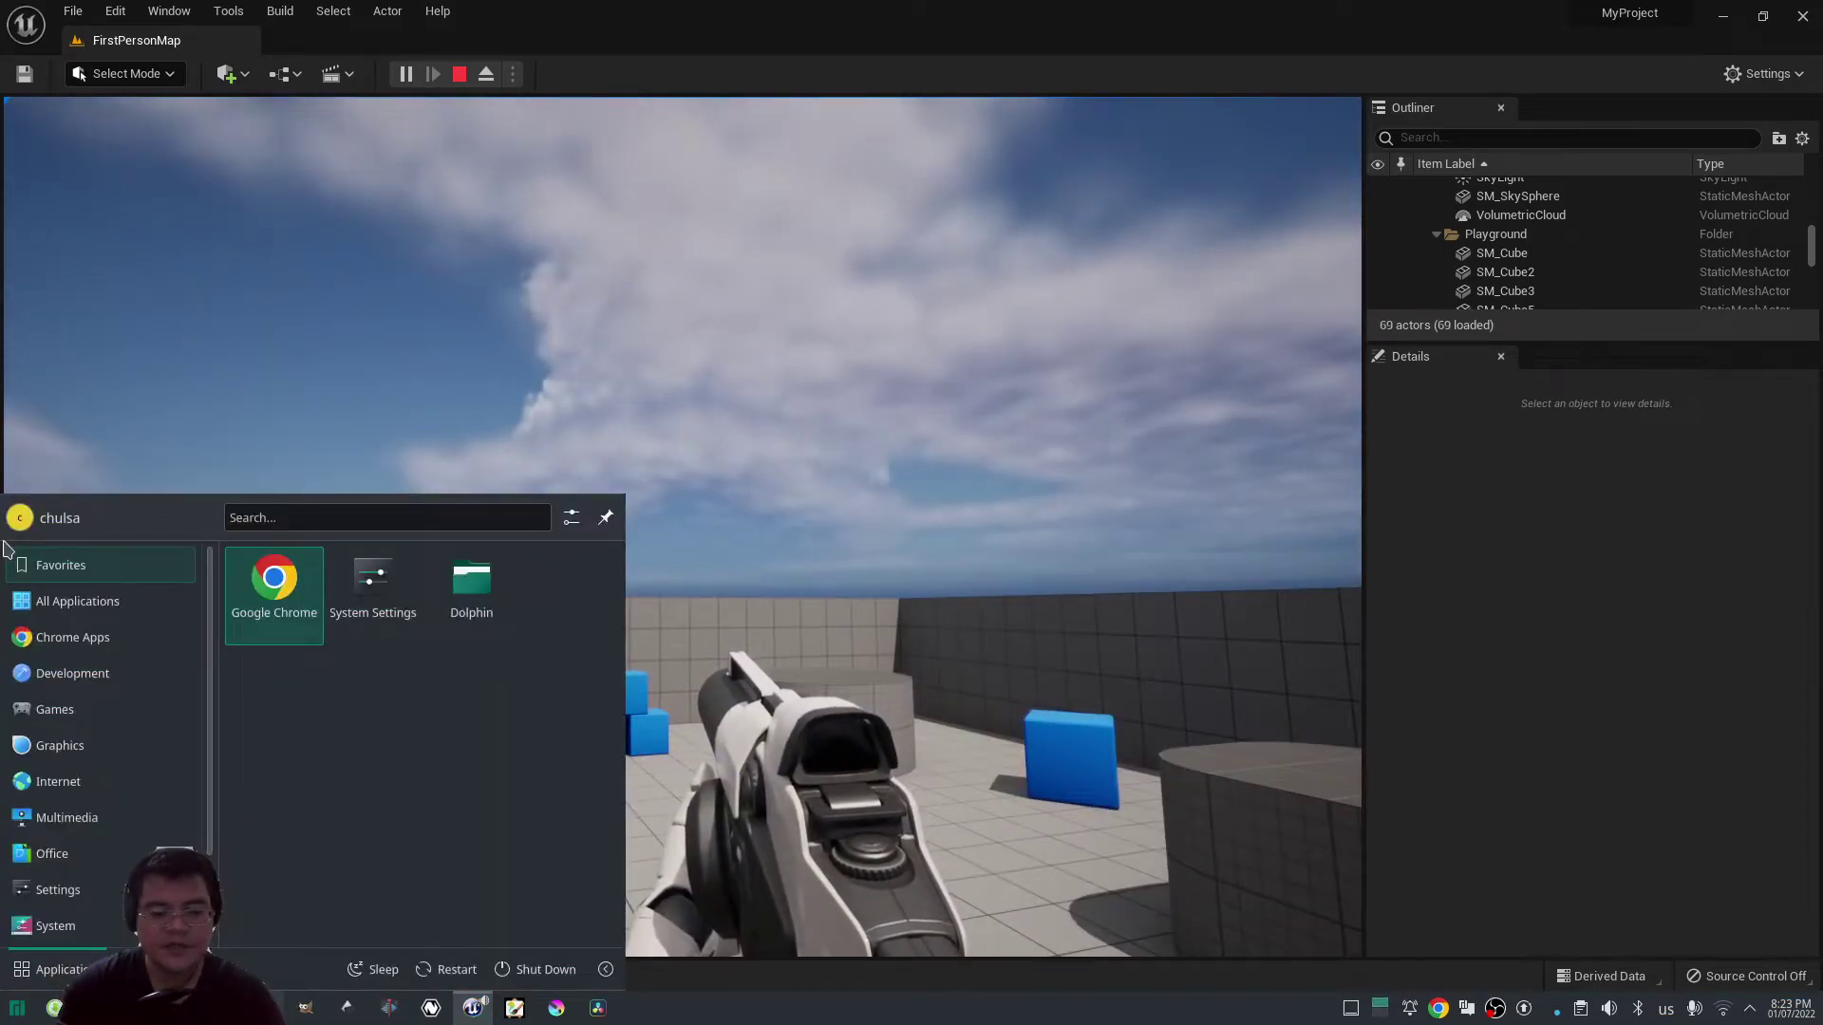
text(set)
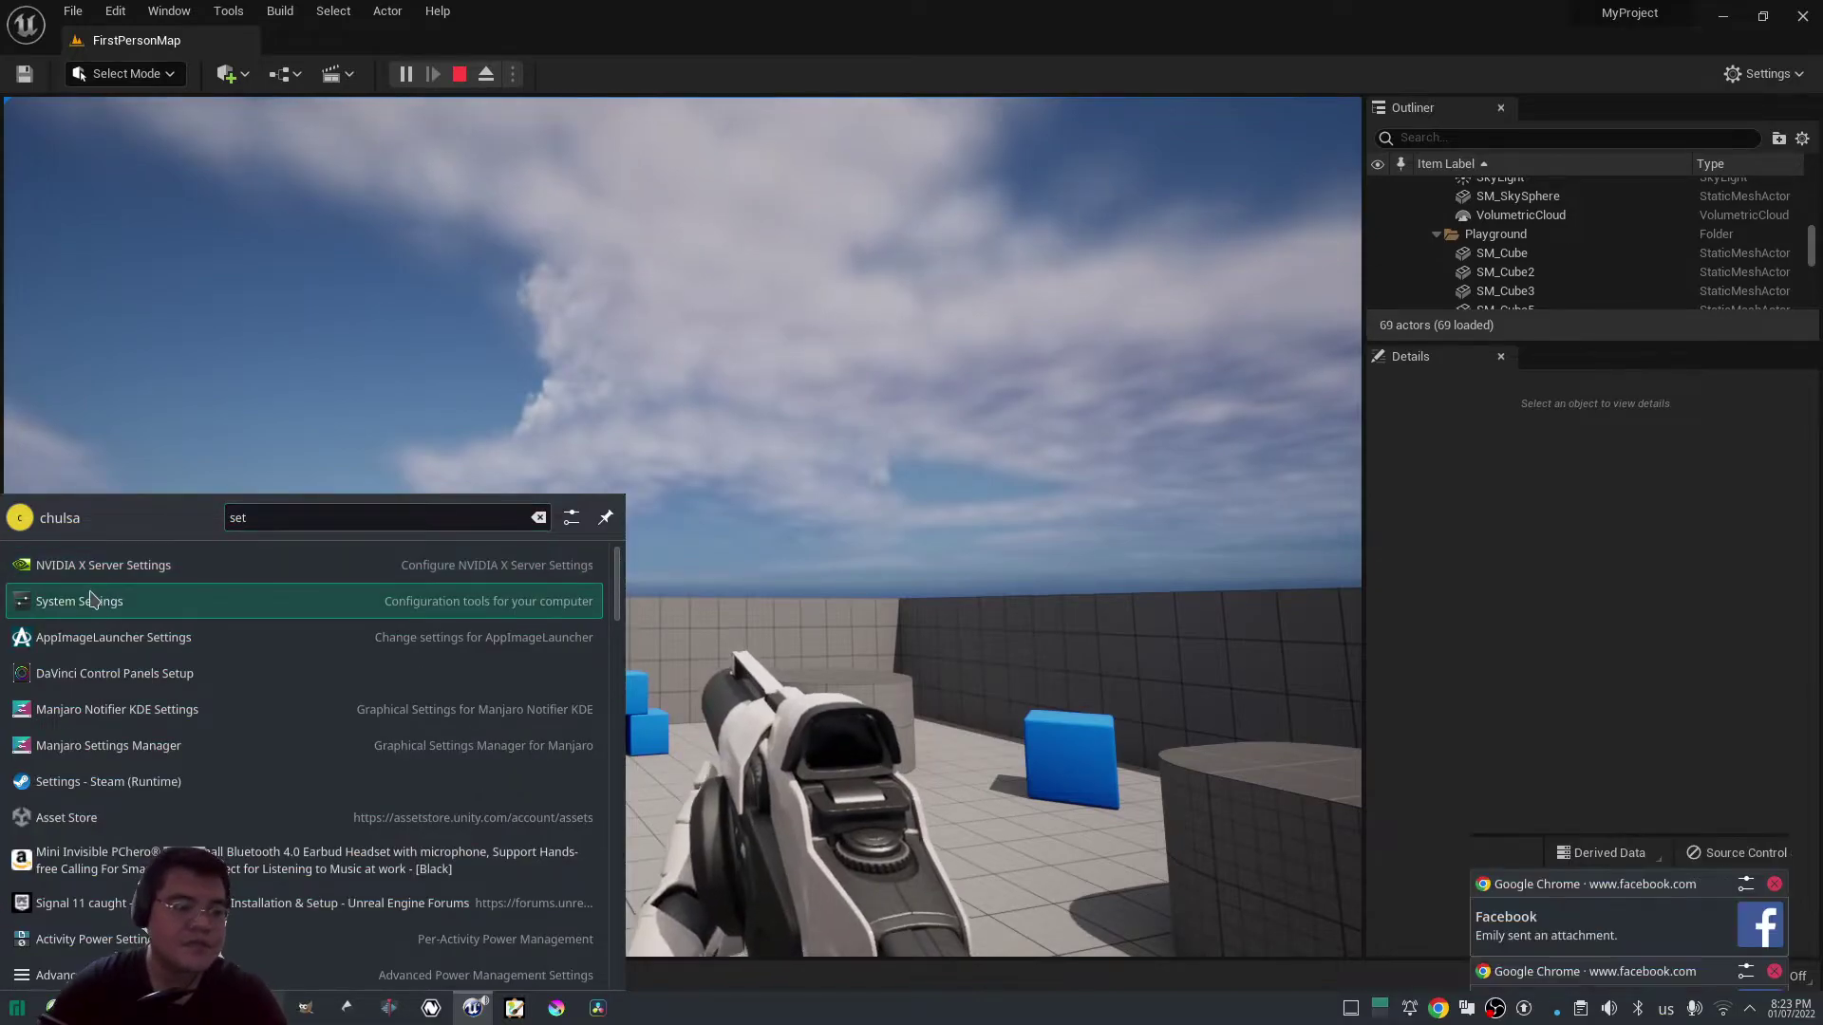
click(79, 602)
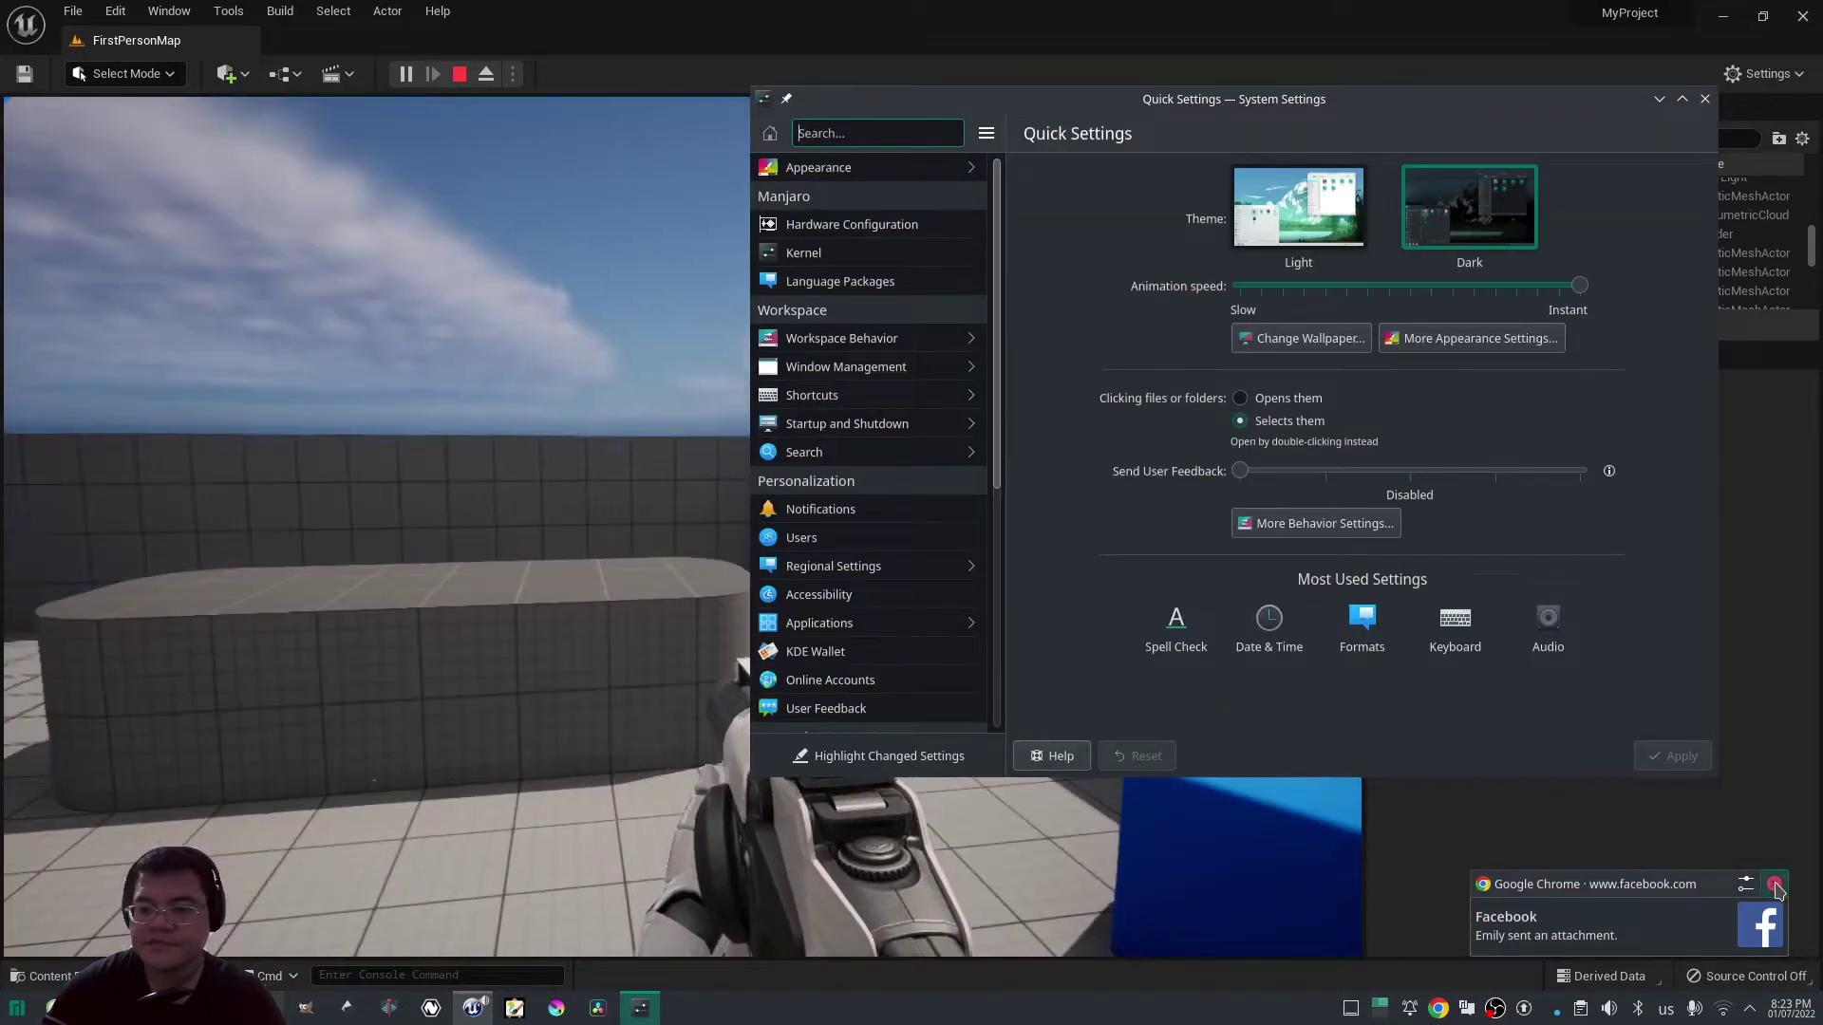
mouse_move(855, 567)
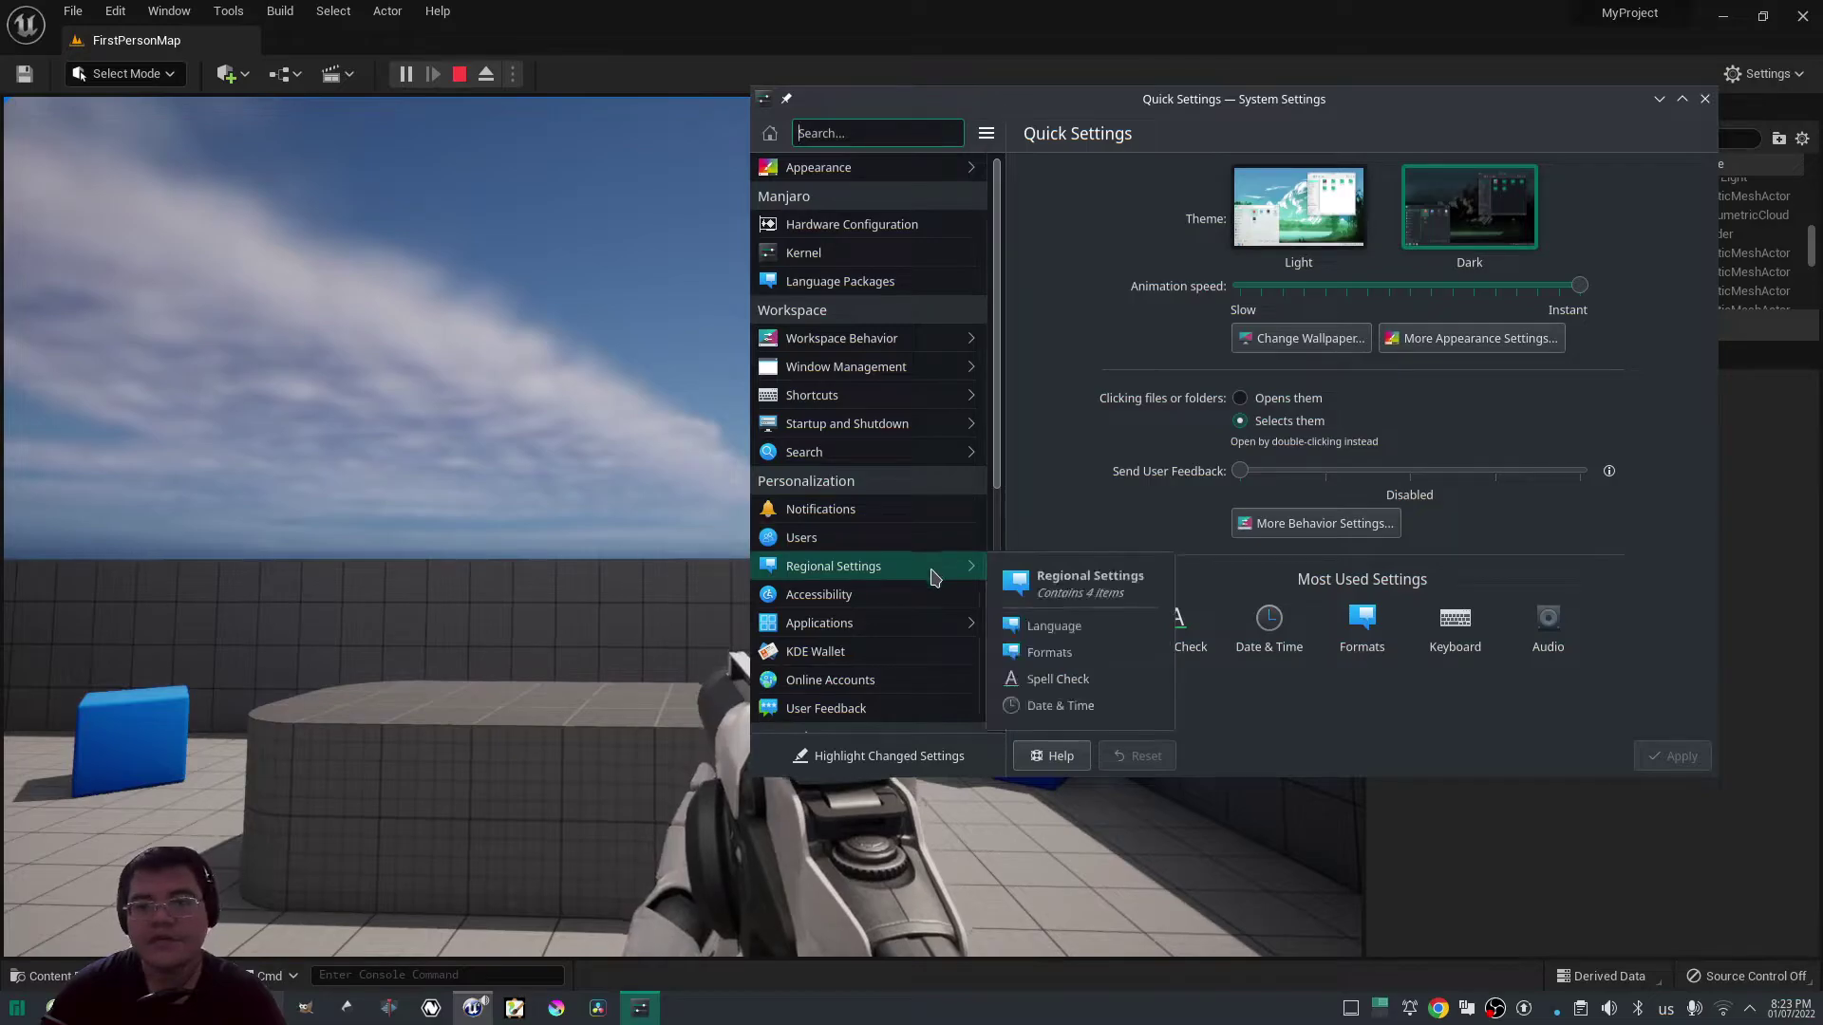
click(905, 231)
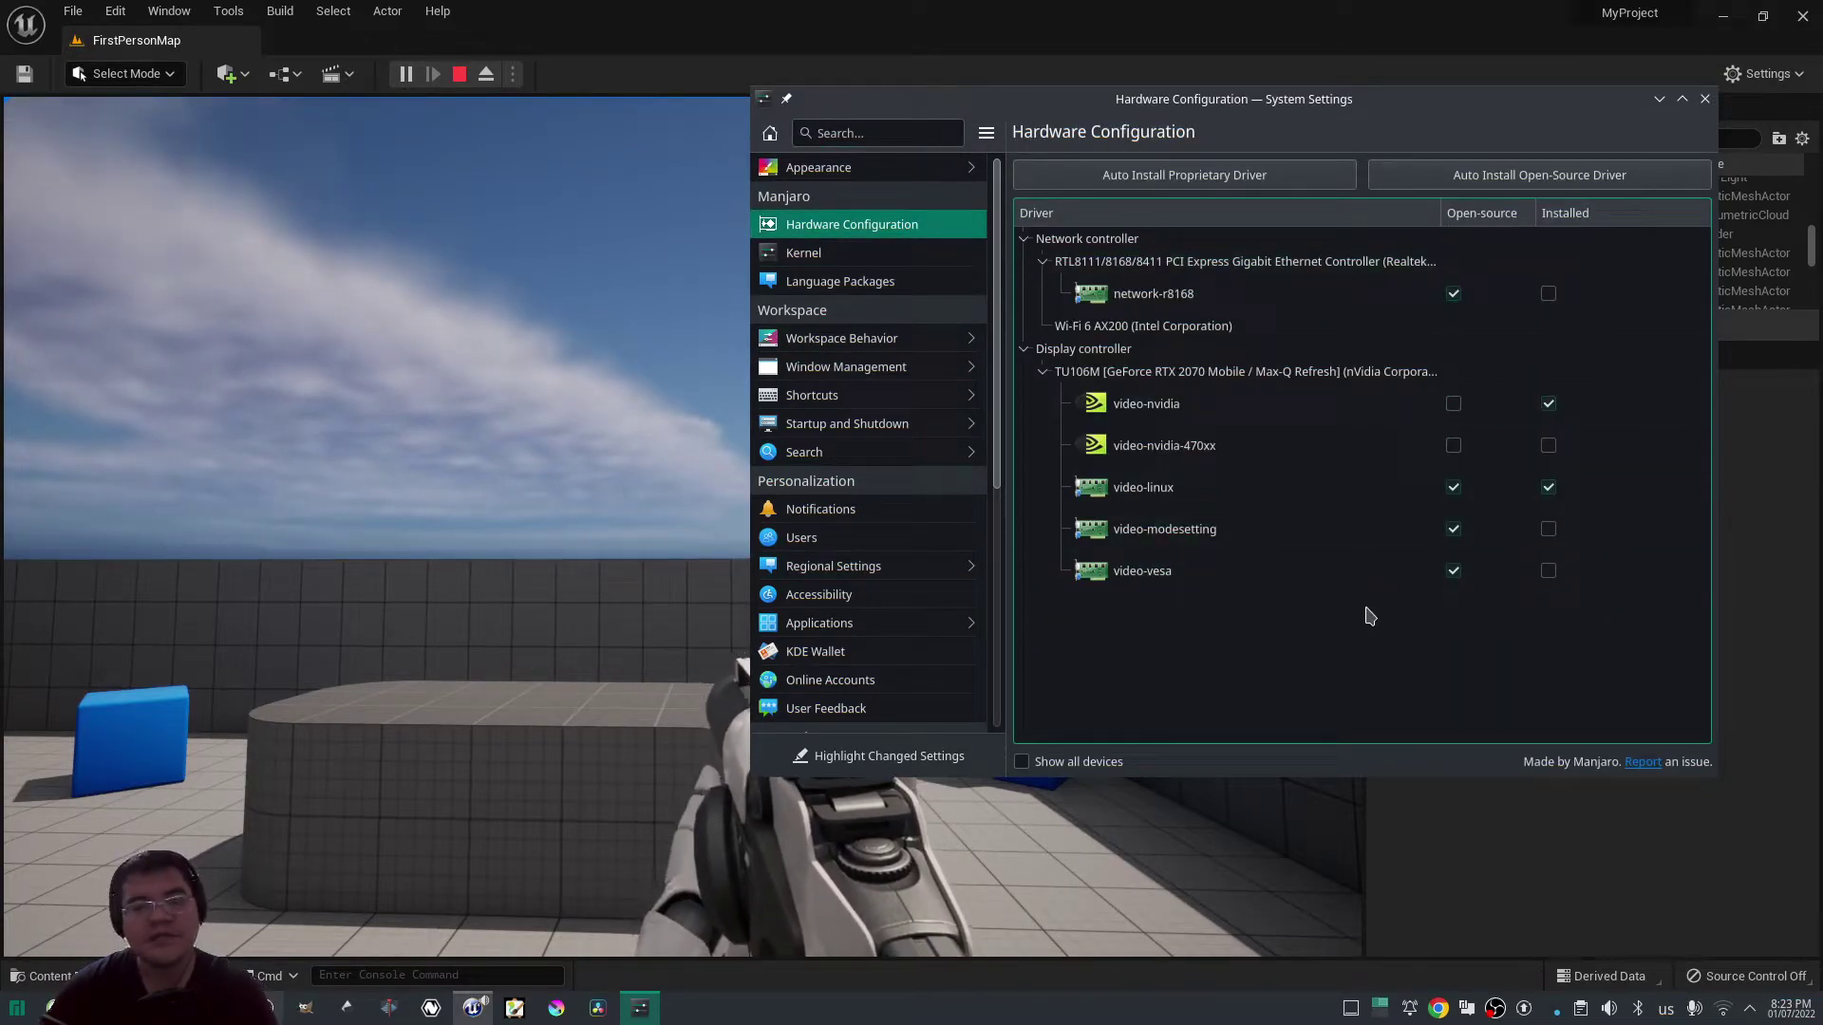
key(super)
text(ht)
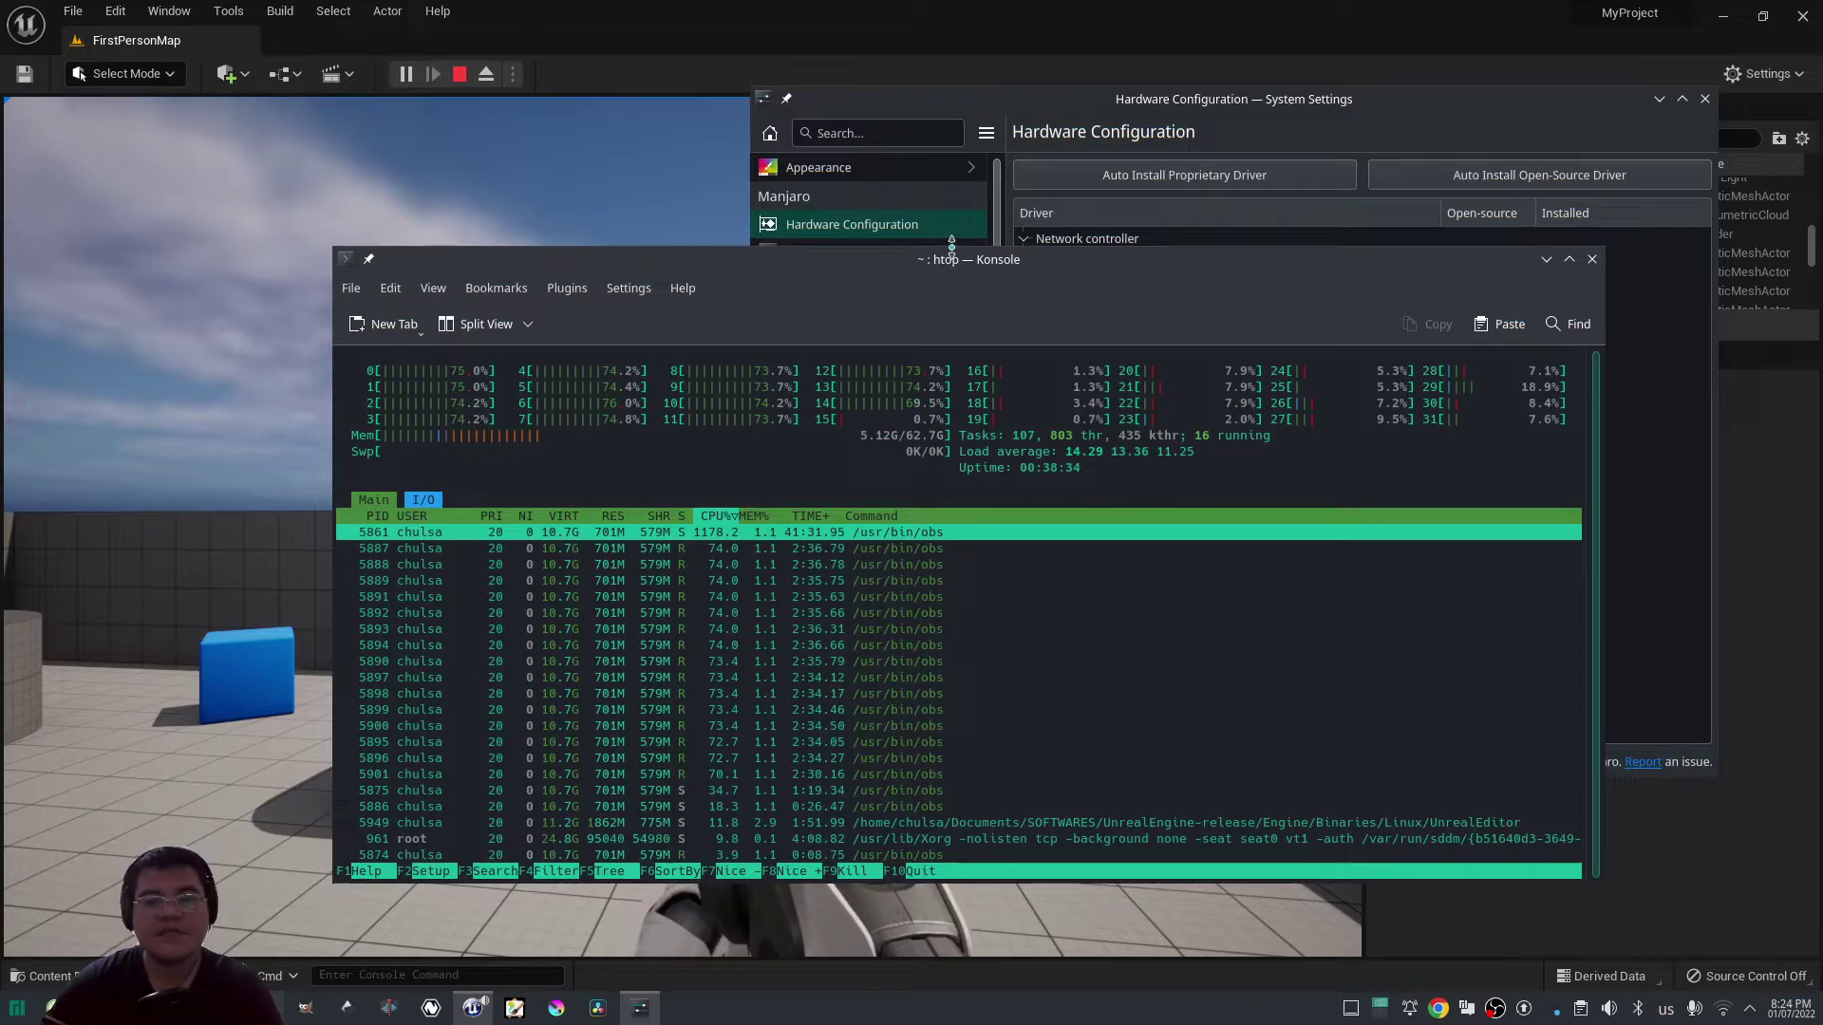
Enlarge then minimise the htop terminal, dismiss the notification, and close System Settings.
drag(948, 250, 937, 133)
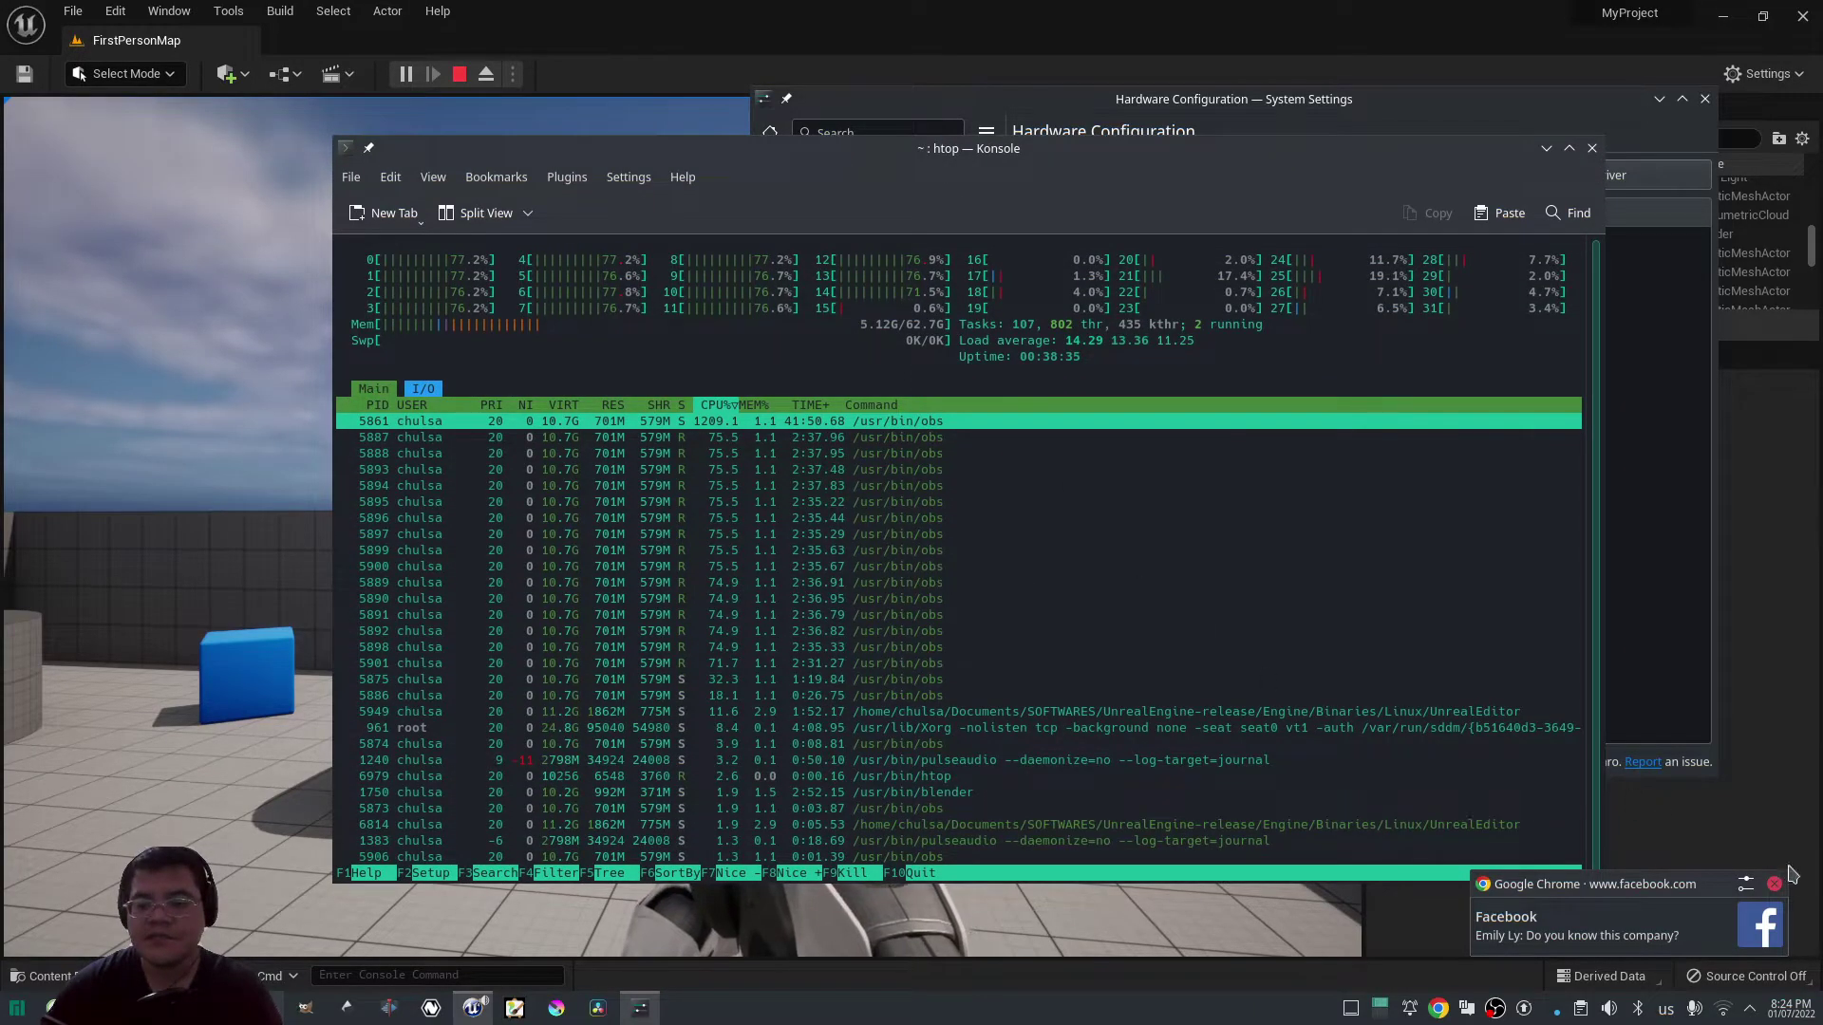
click(1774, 889)
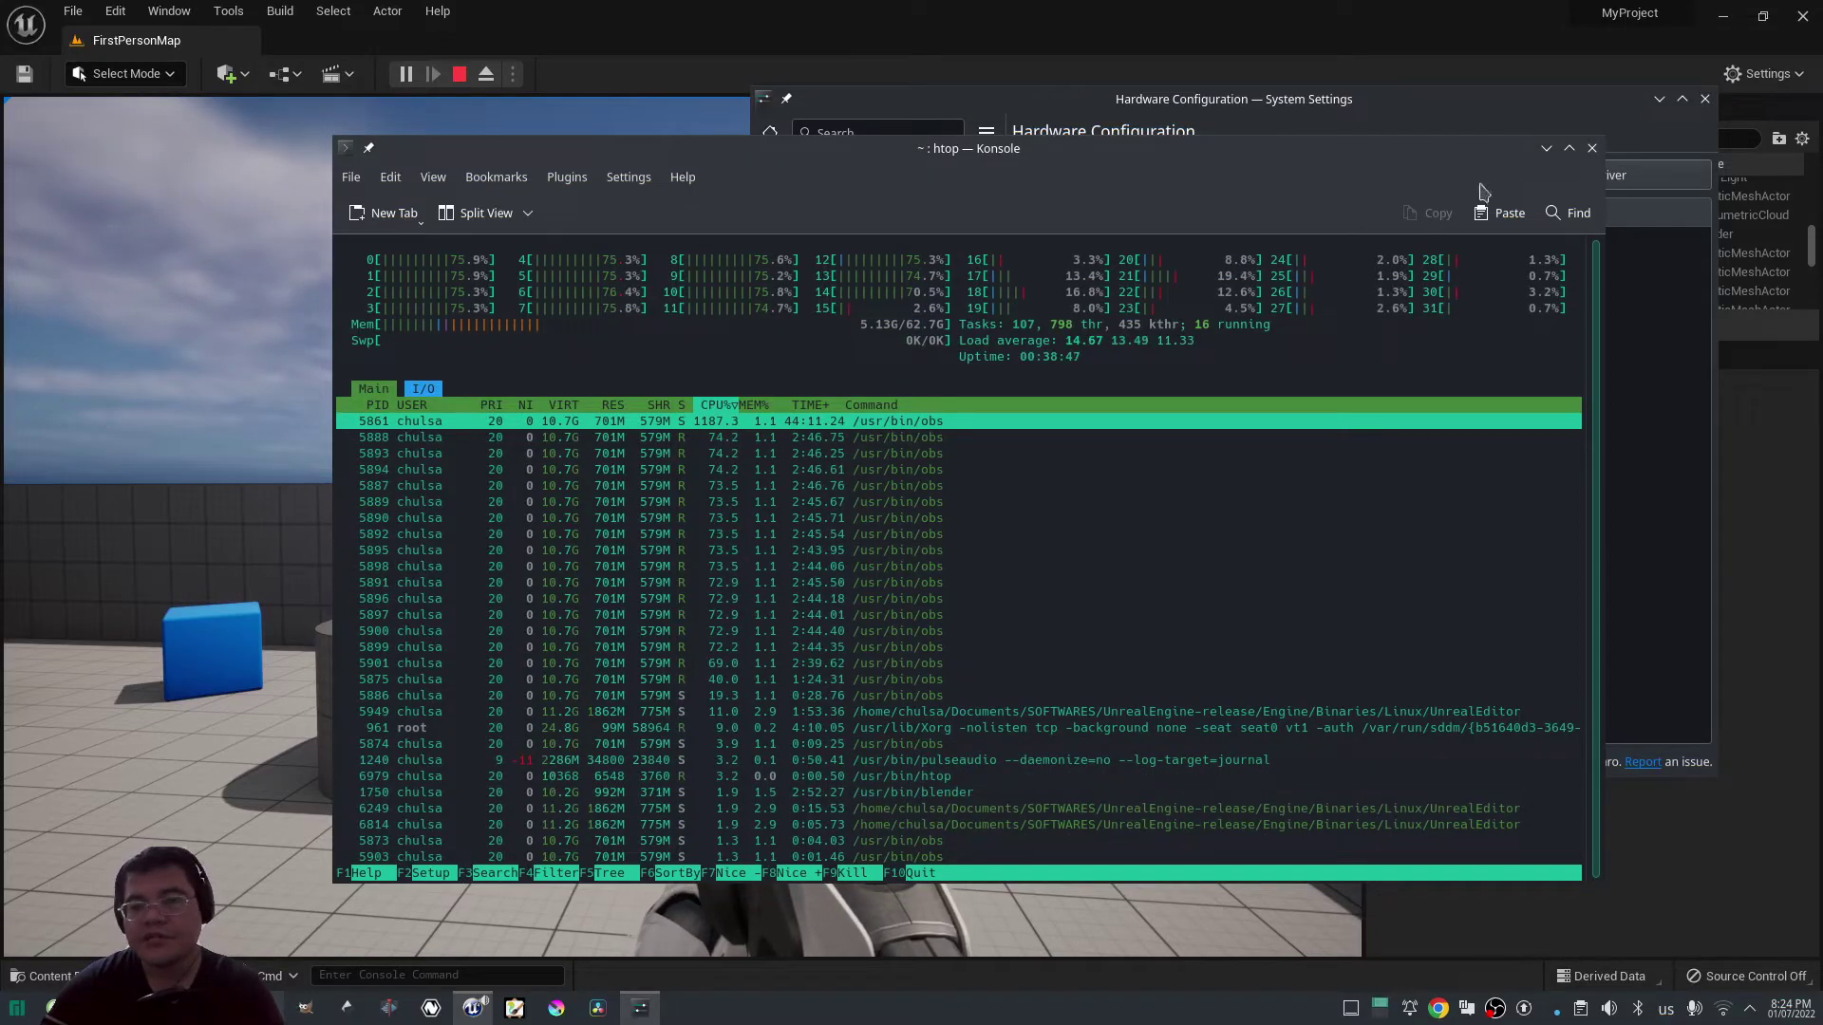
click(1549, 150)
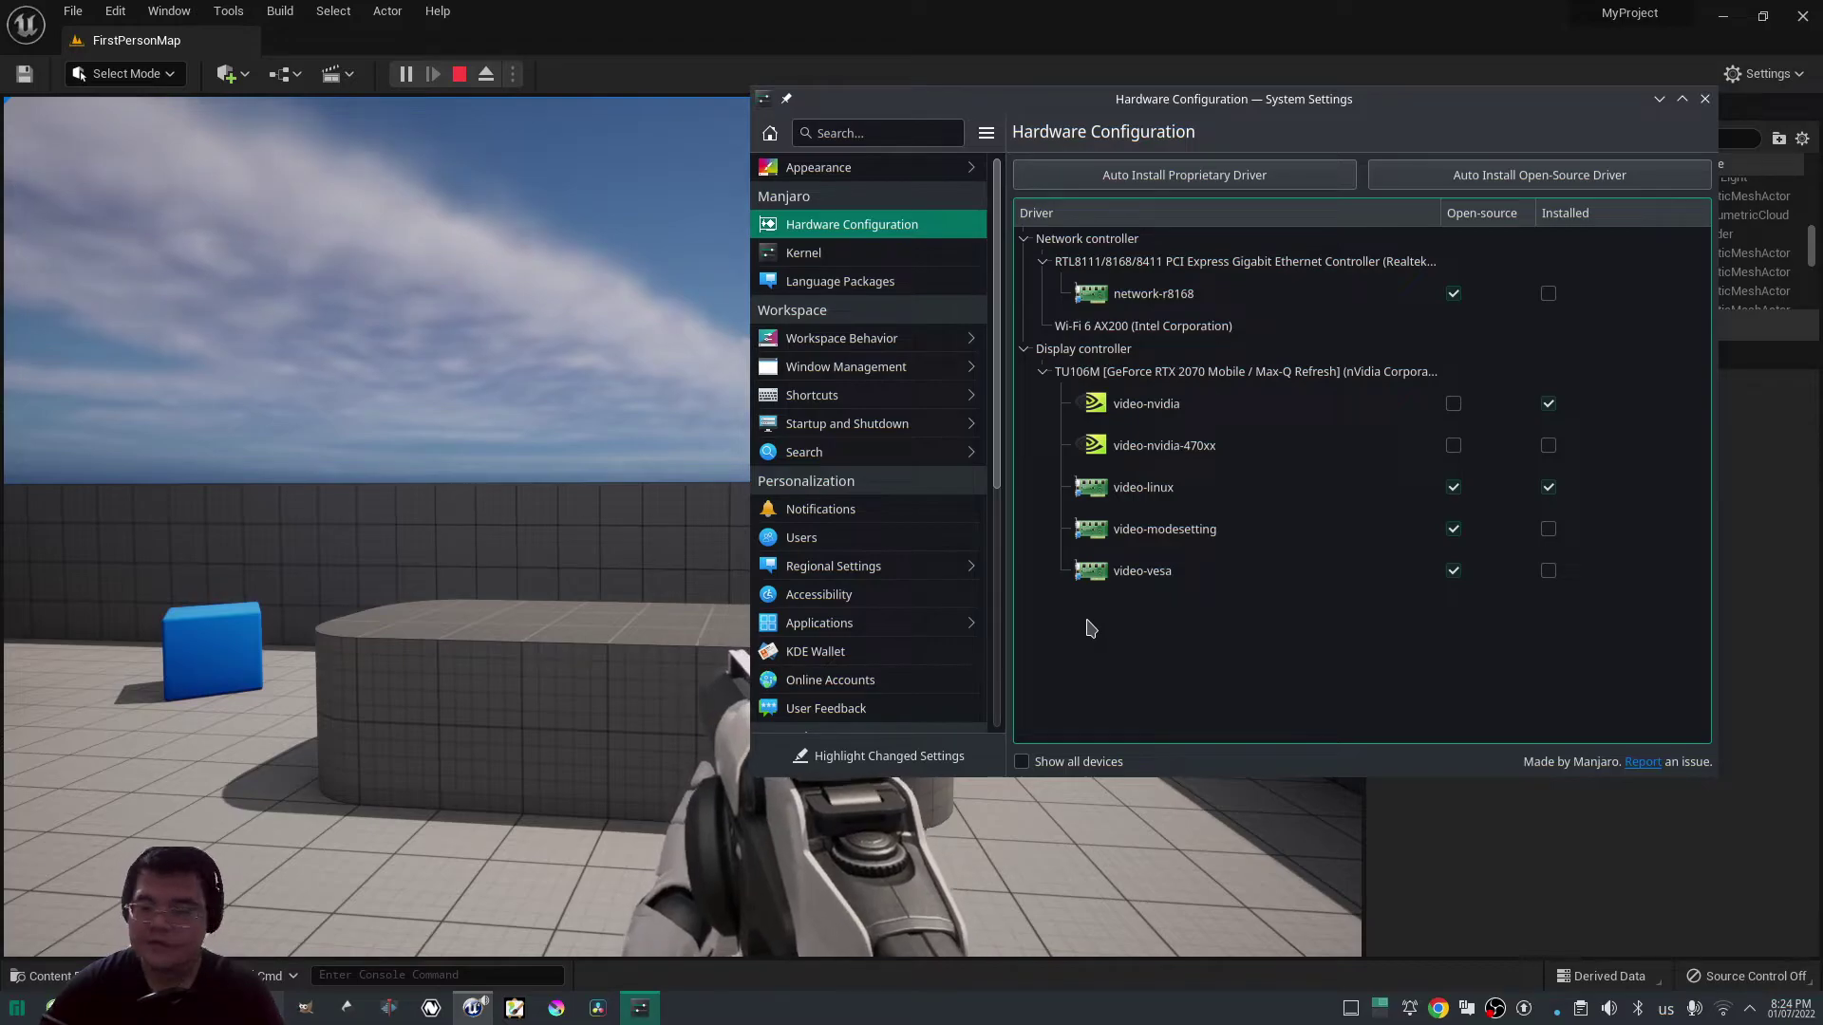
click(1706, 99)
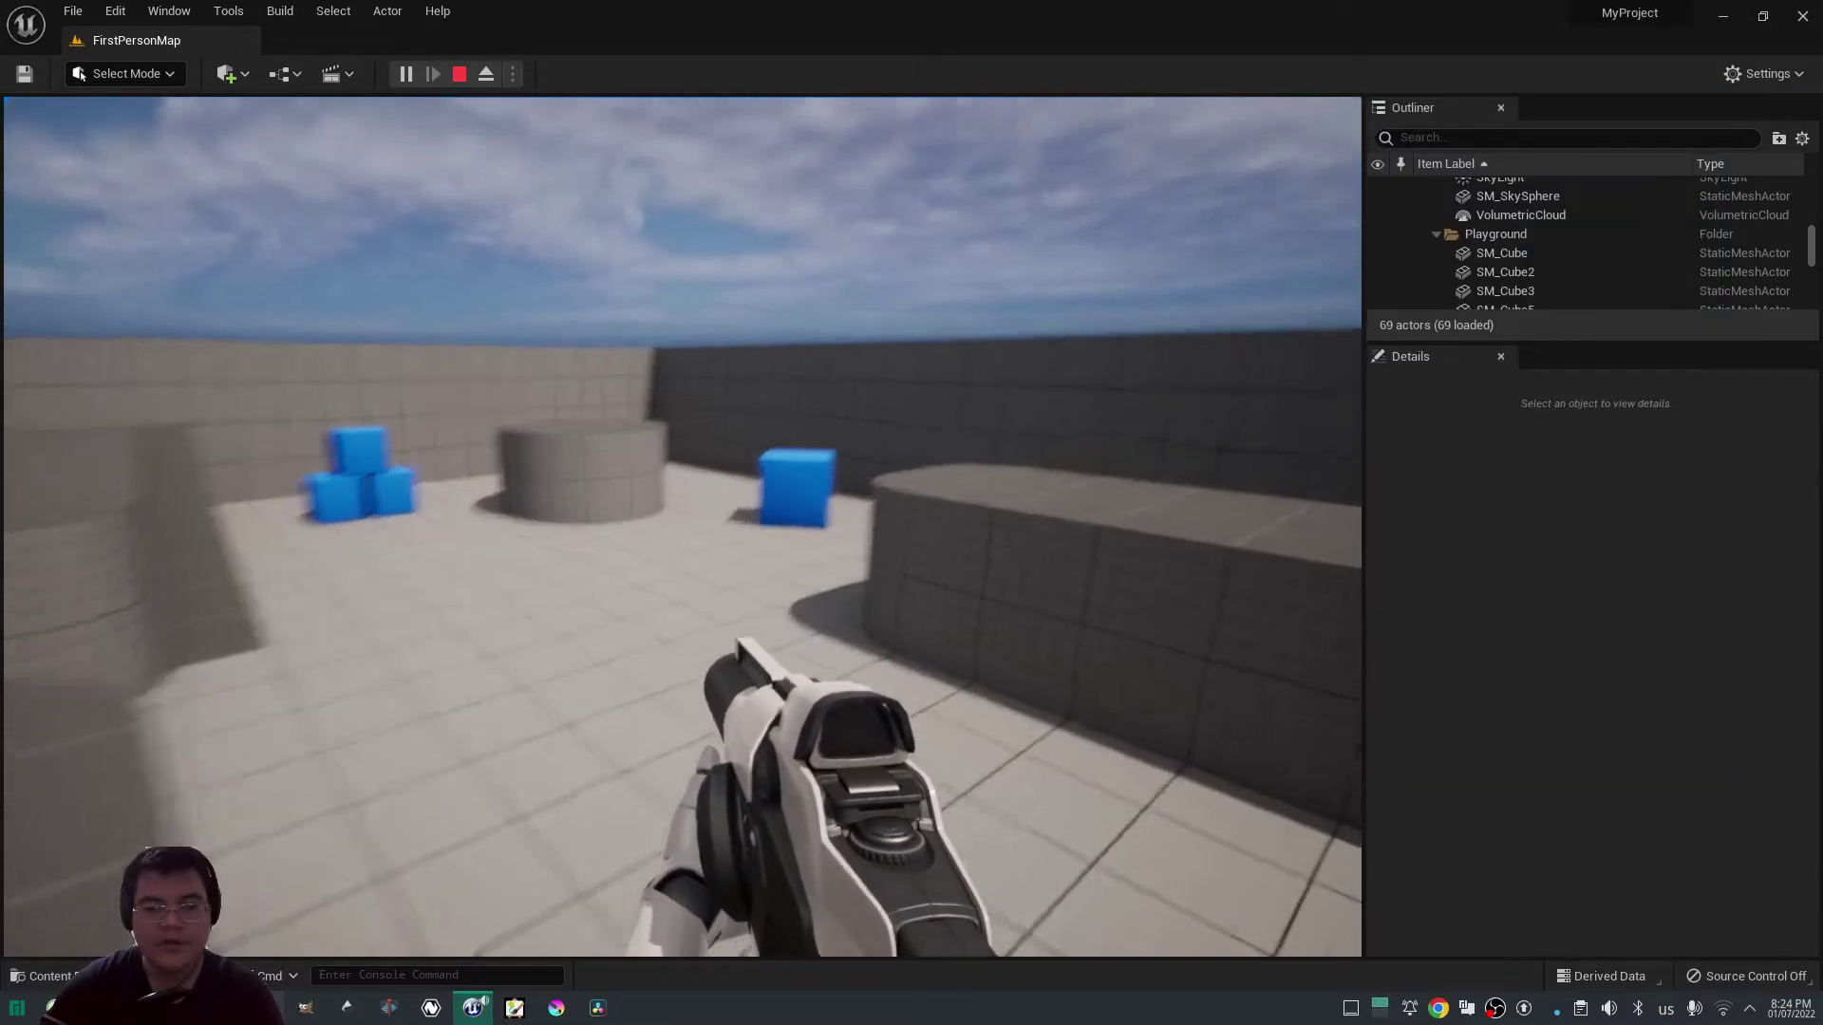
Fire four more yellow projectiles around the playground, including one toward the sky.
click(683, 527)
click(683, 527)
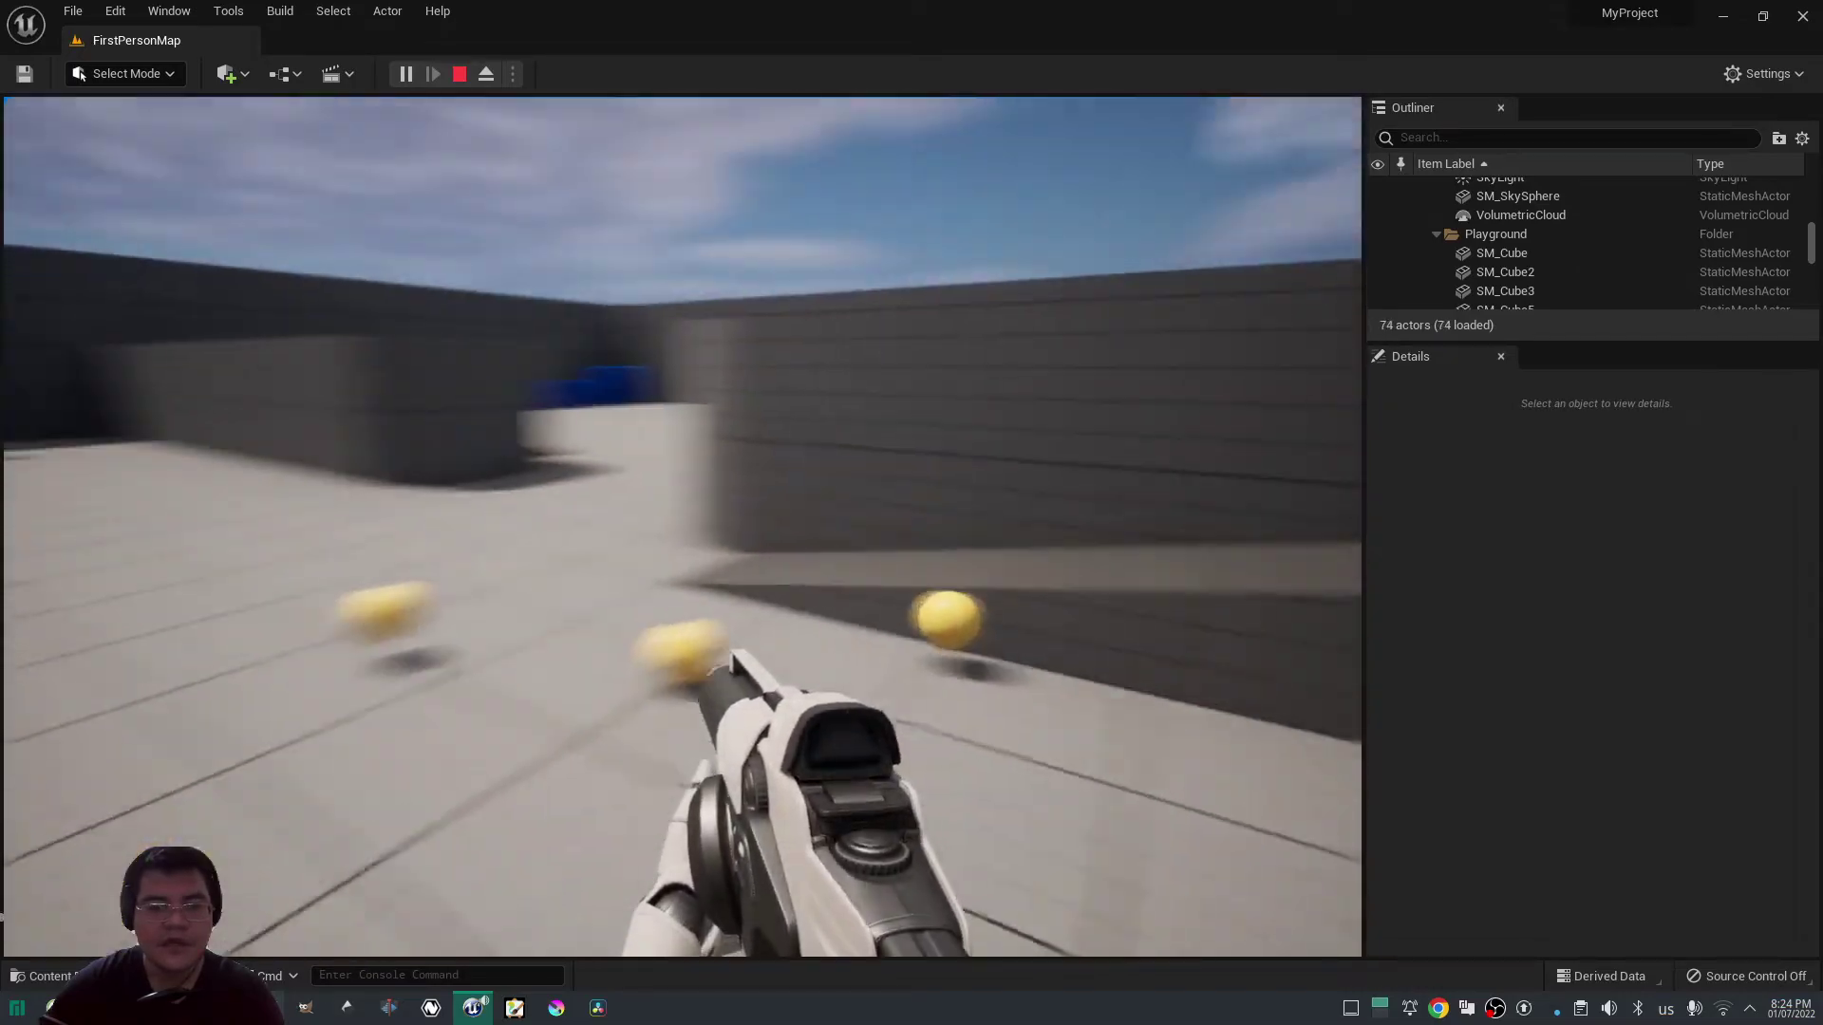
click(683, 527)
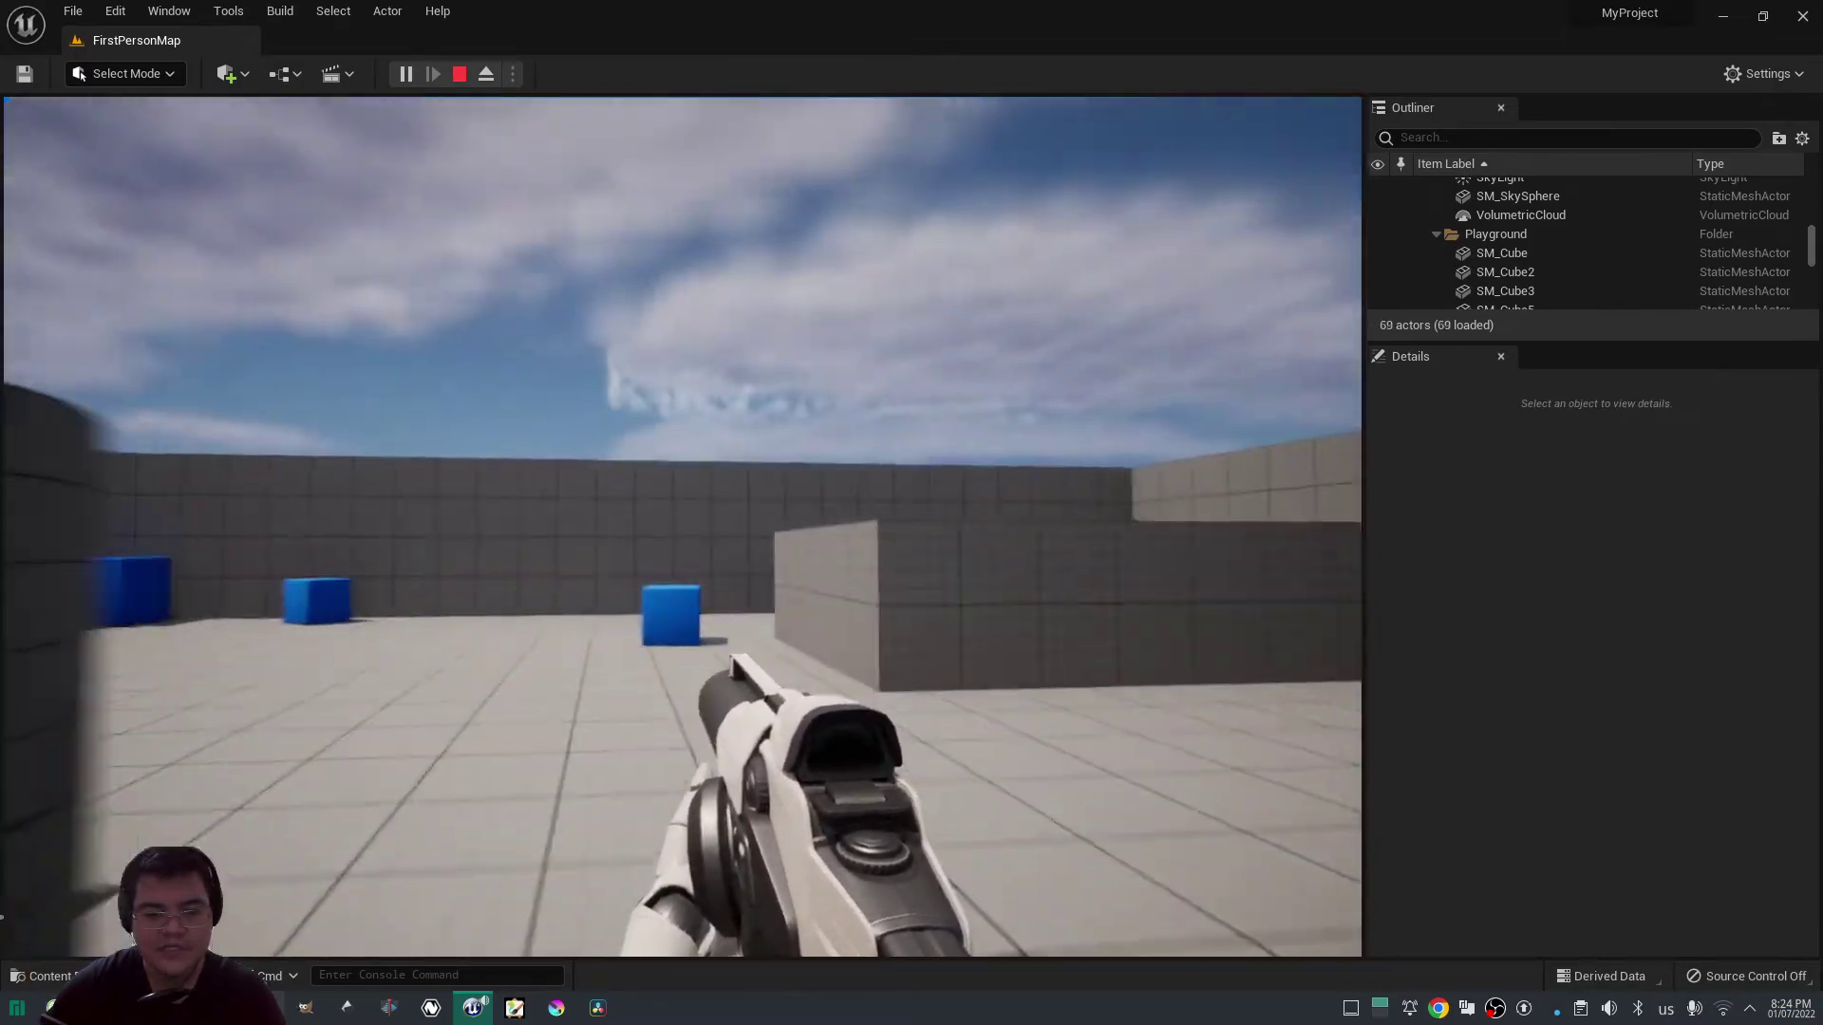
click(683, 527)
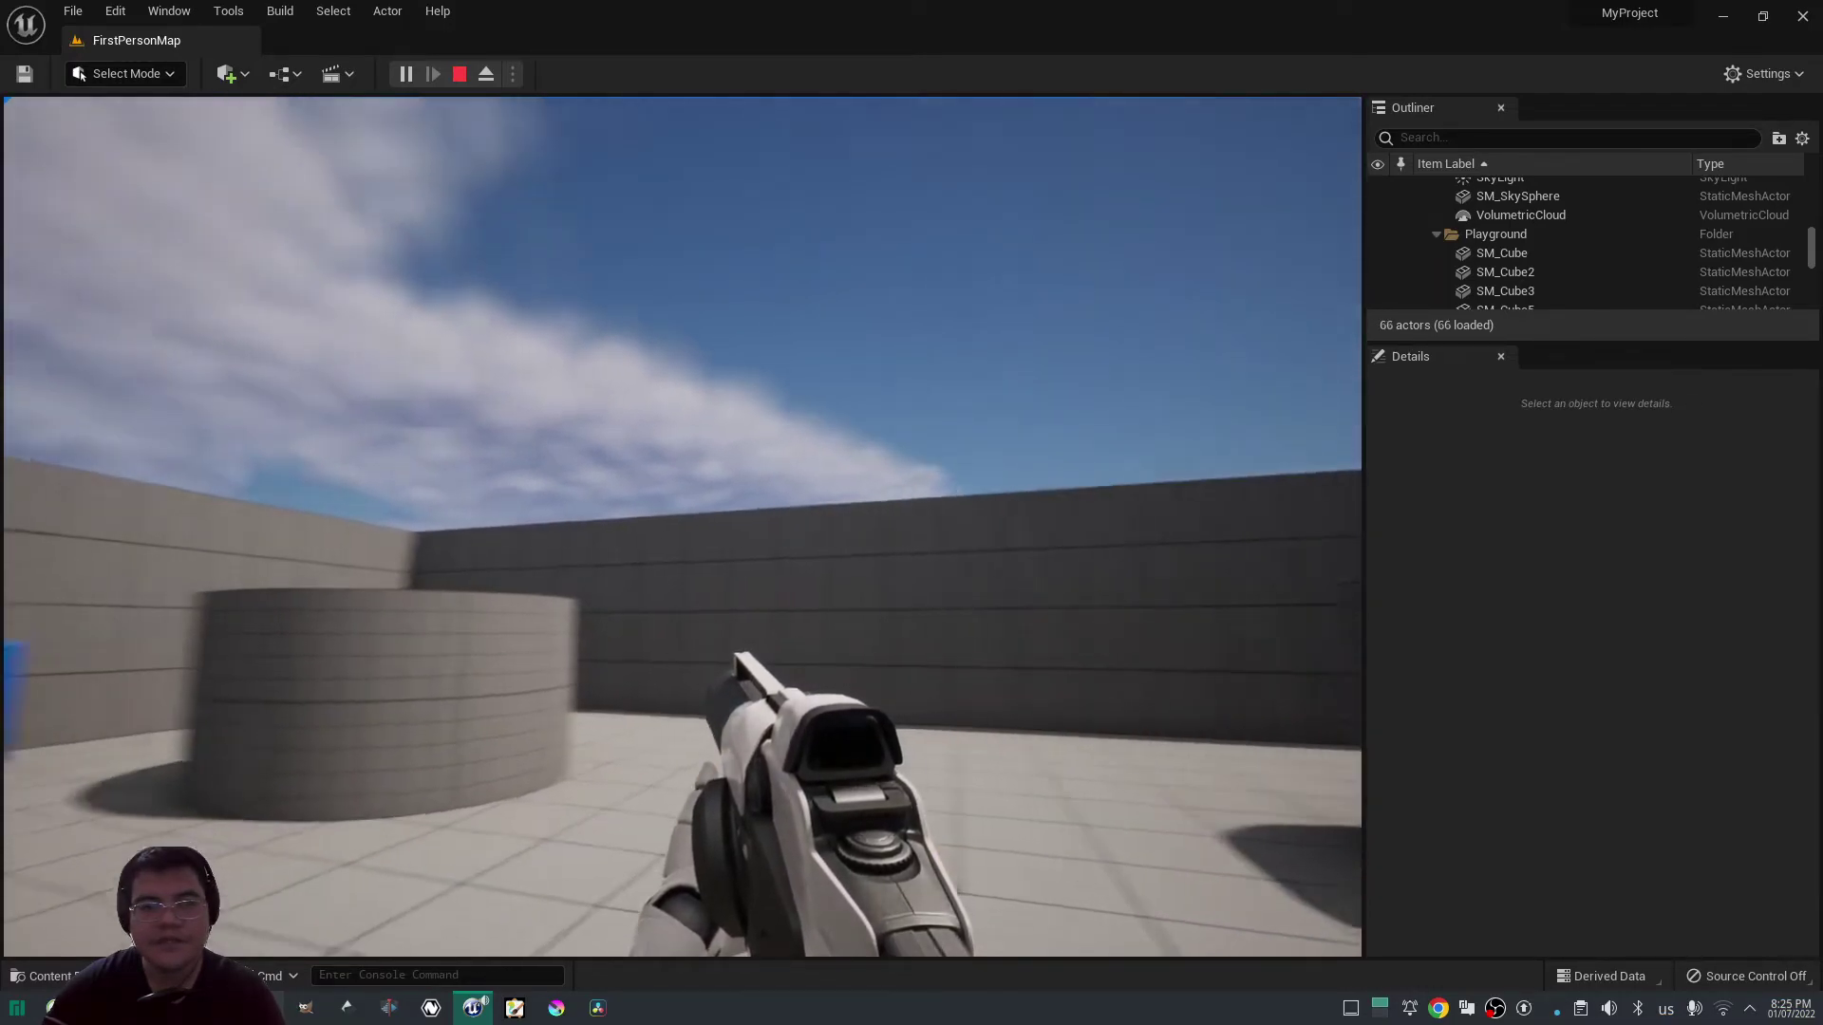
Stop play, fly the editor camera into the playground's ramps and cubes, and switch to Dolphin.
key(Escape)
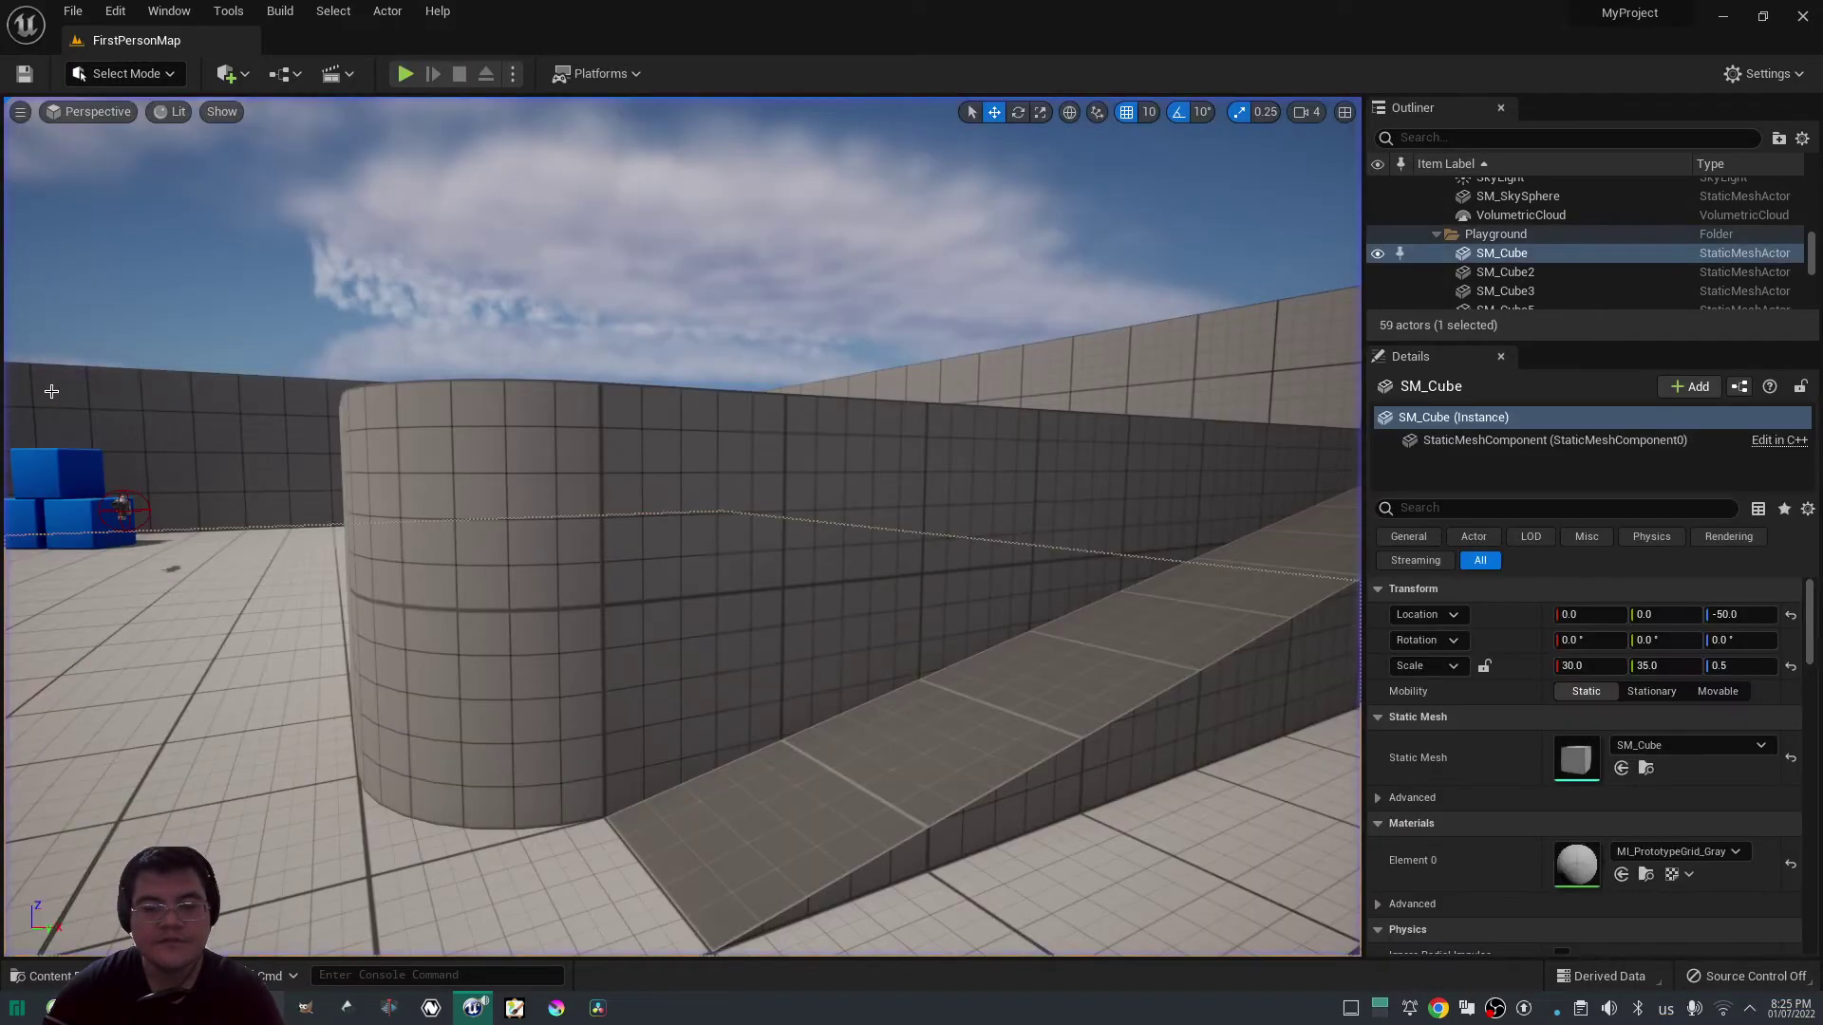
mouse_move(193, 377)
right_down()
mouse_move(382, 553)
mouse_move(840, 374)
right_up()
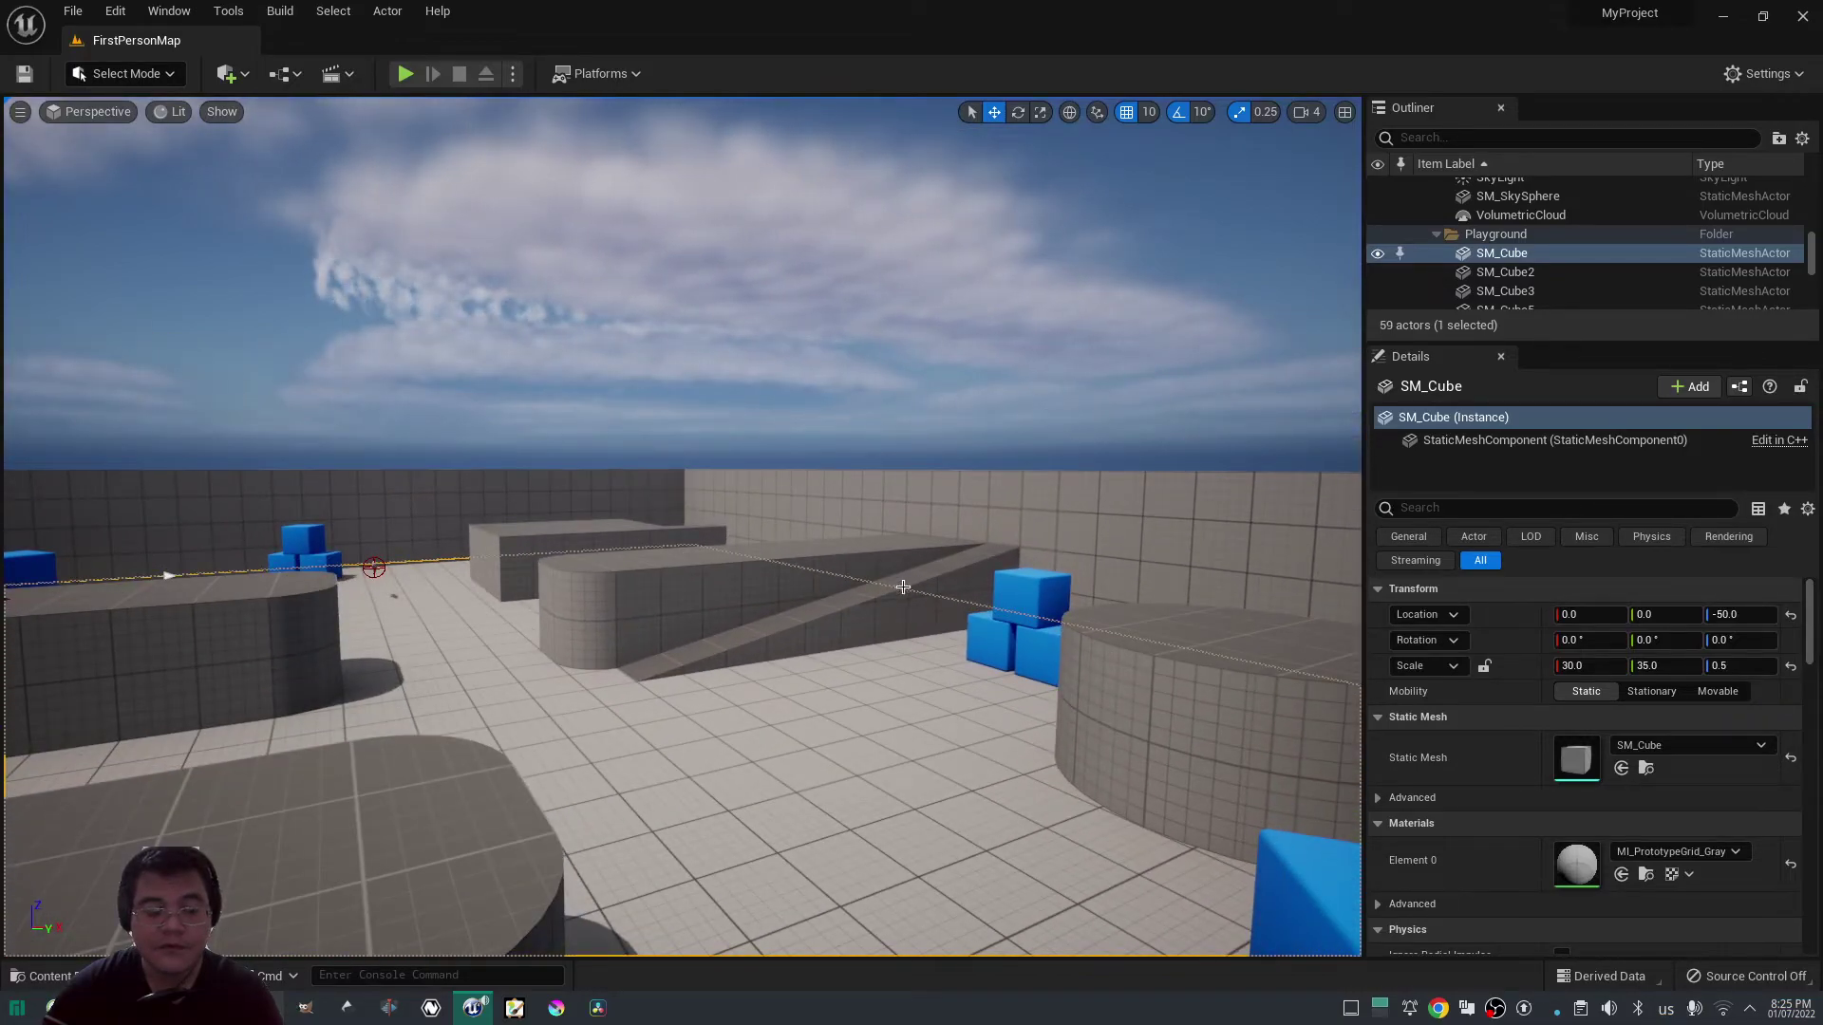
key(Up)
key(Up)
key(Up)
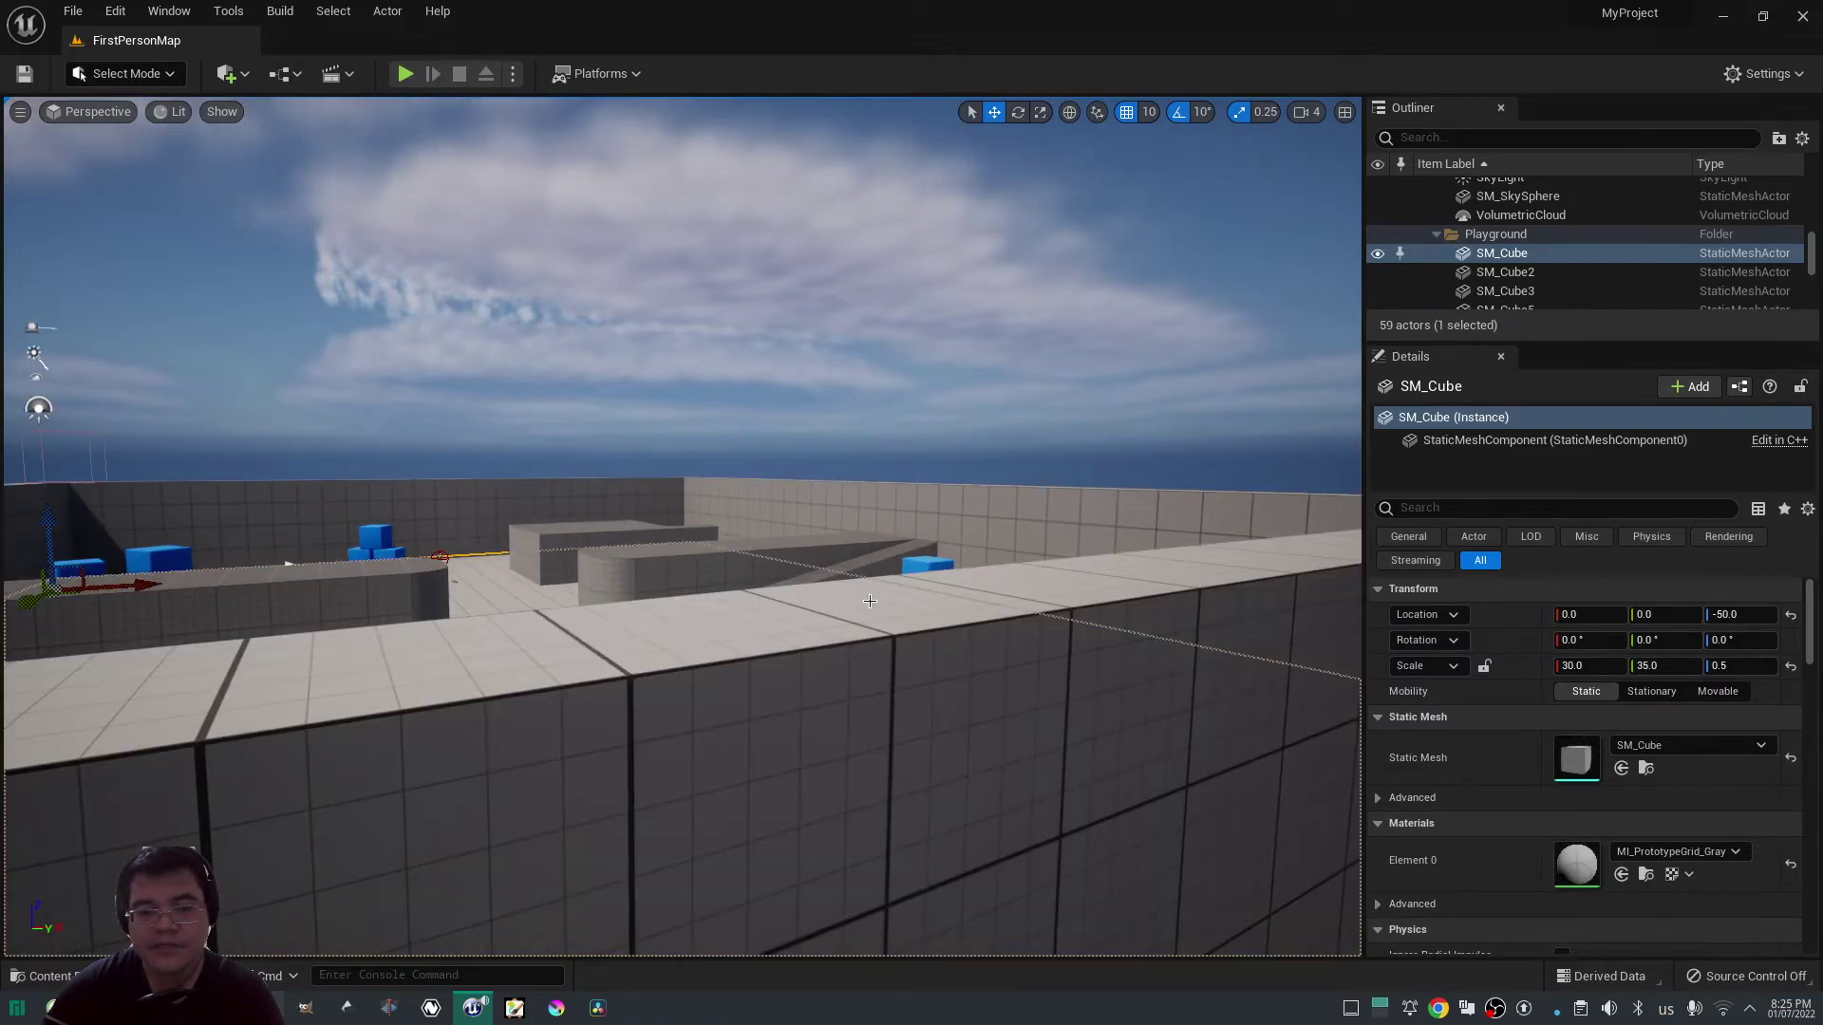
key(Up)
key(Up)
key(Up)
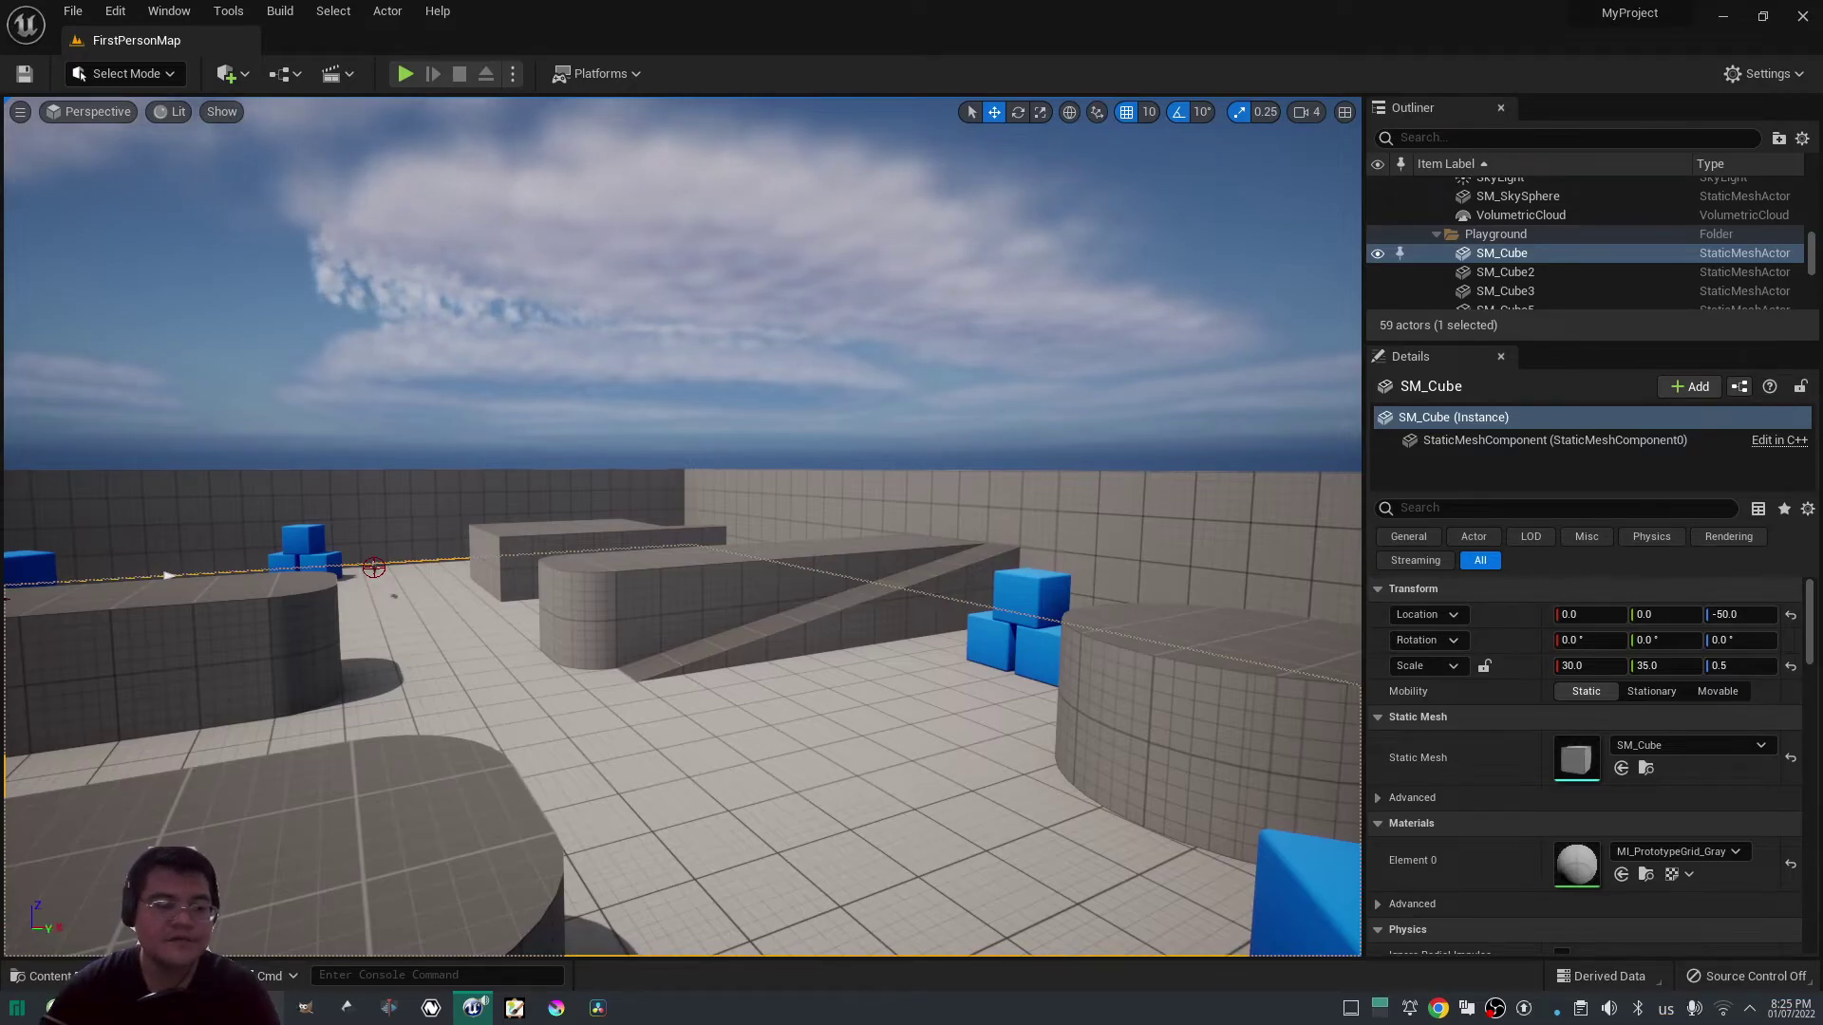
key(alt+Tab)
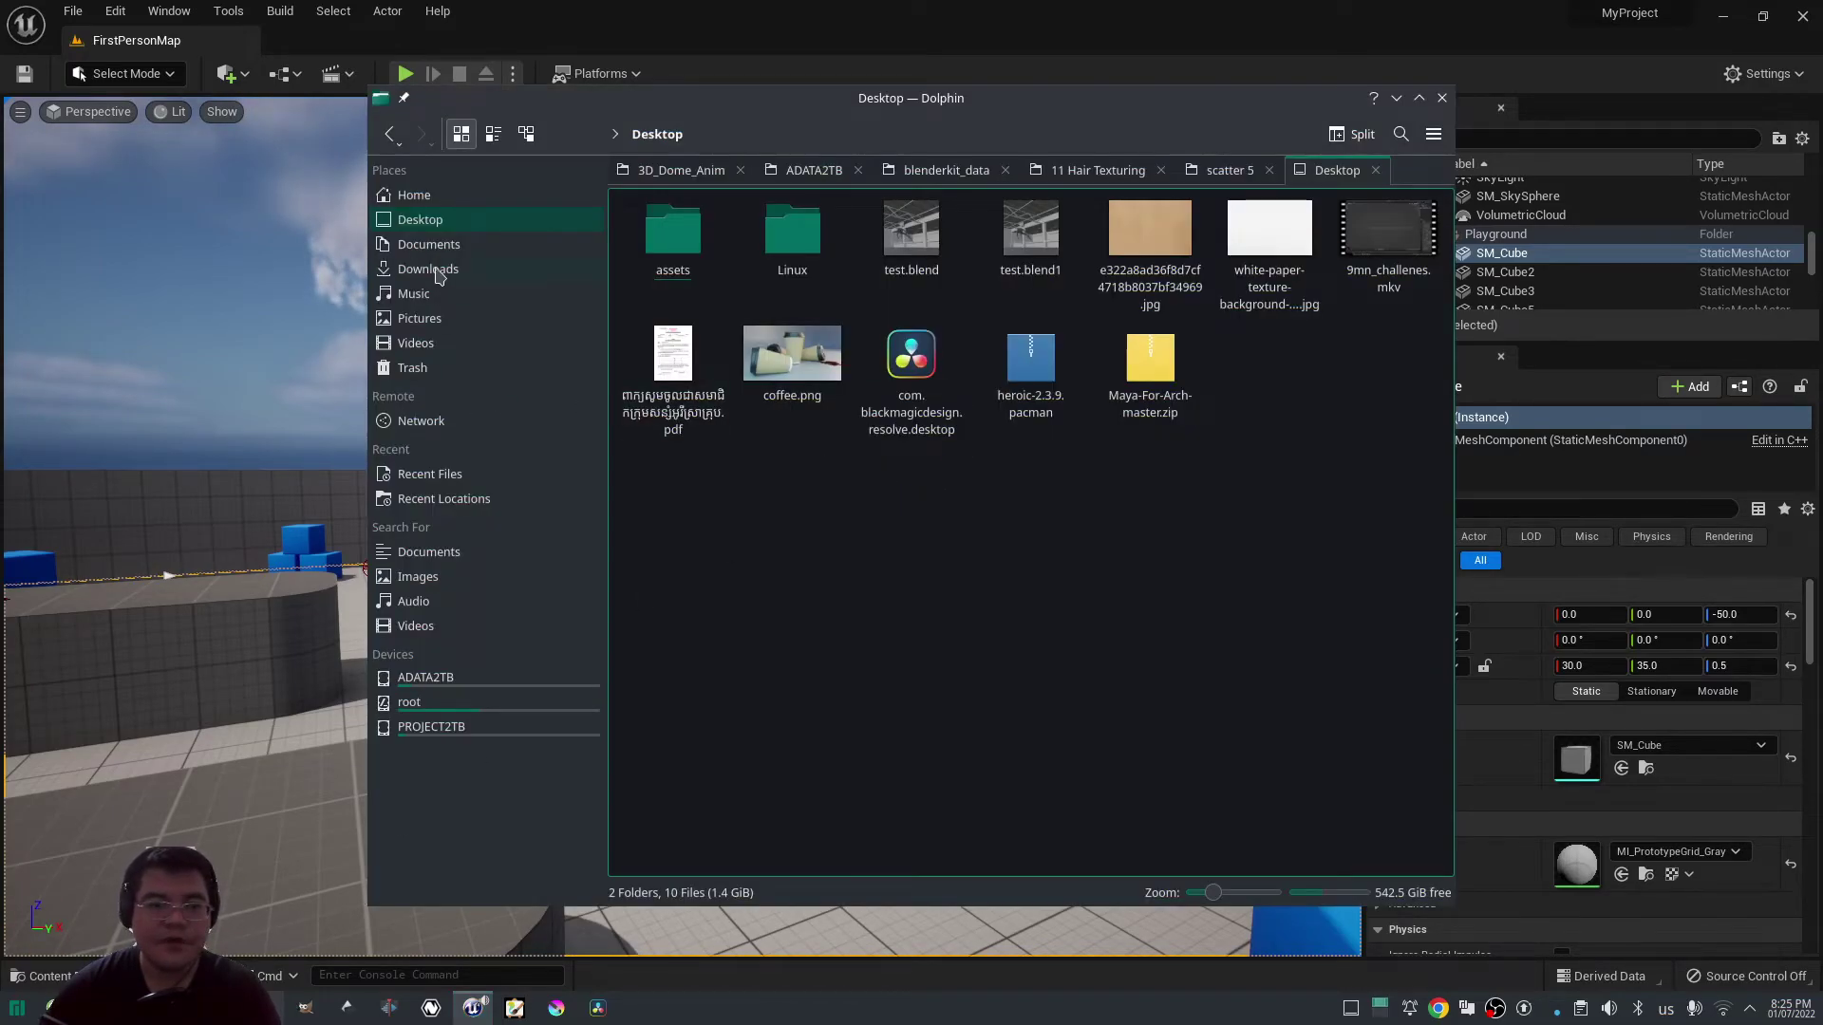
View the UnrealEngine-release folder properties (109.9 GiB) in Documents > SOFTWARES, then close Dolphin.
click(429, 244)
click(1121, 236)
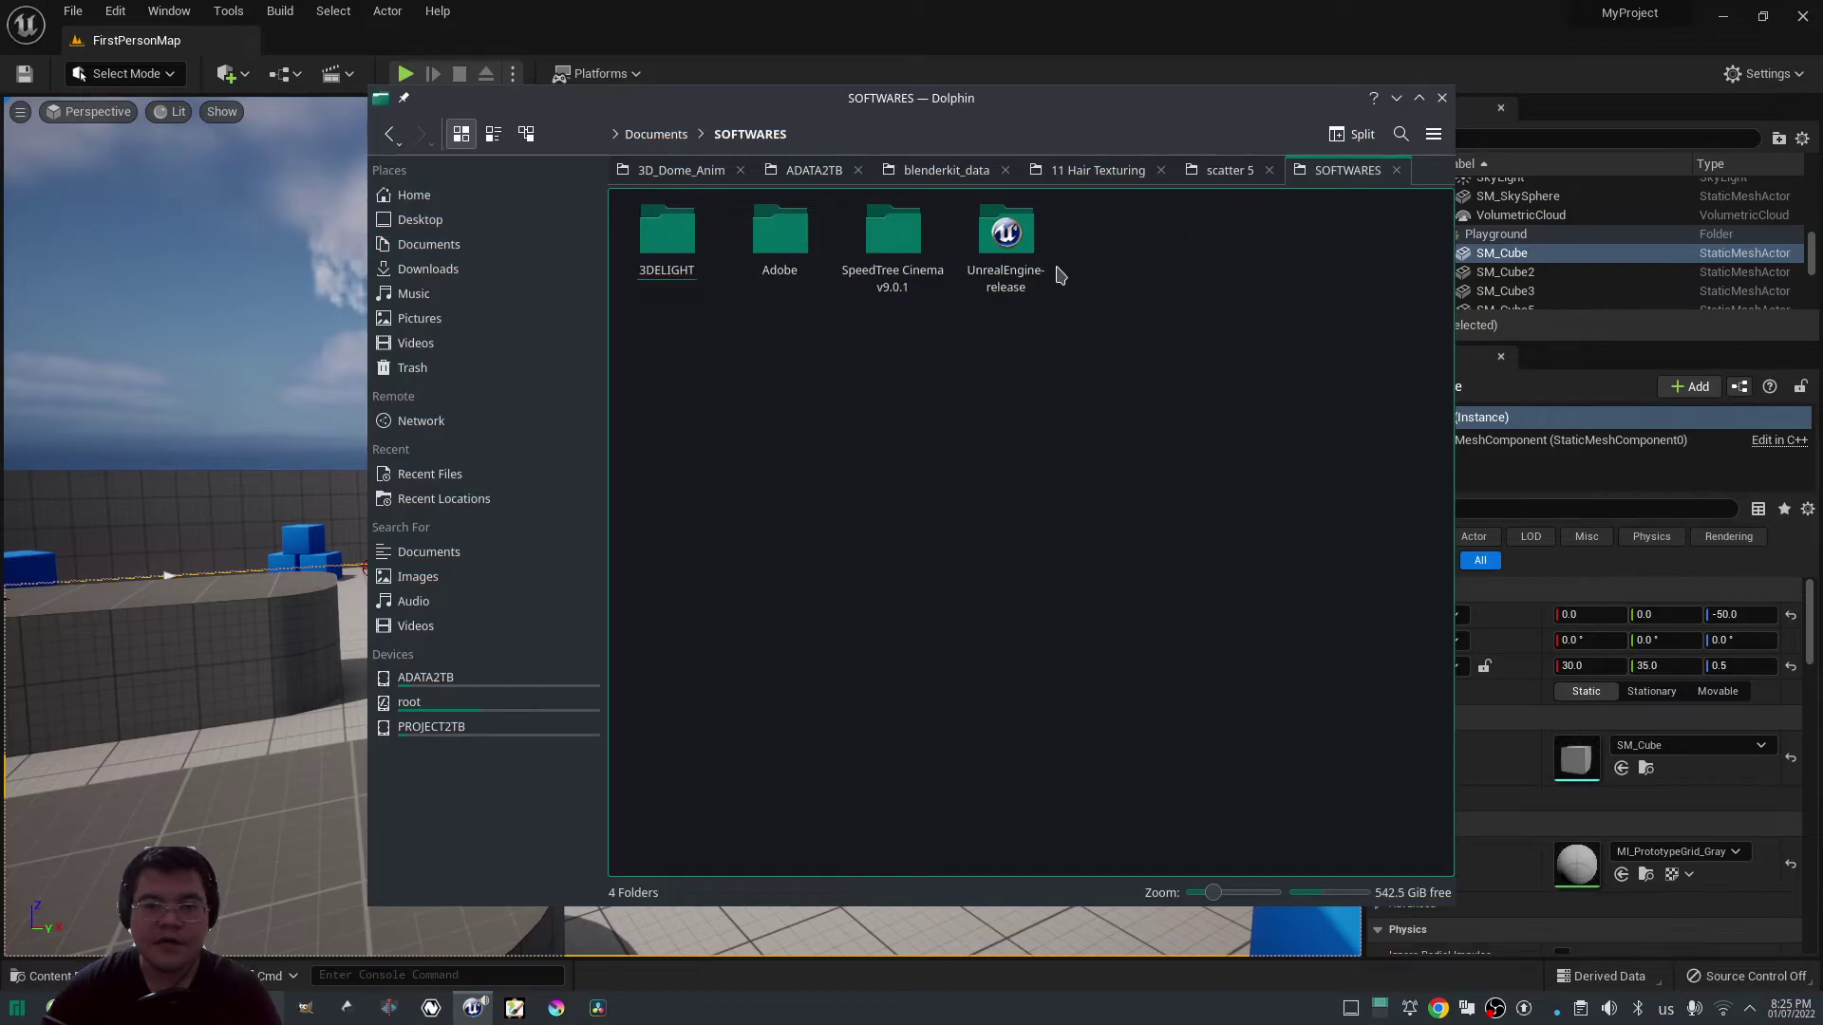
right_click(1017, 245)
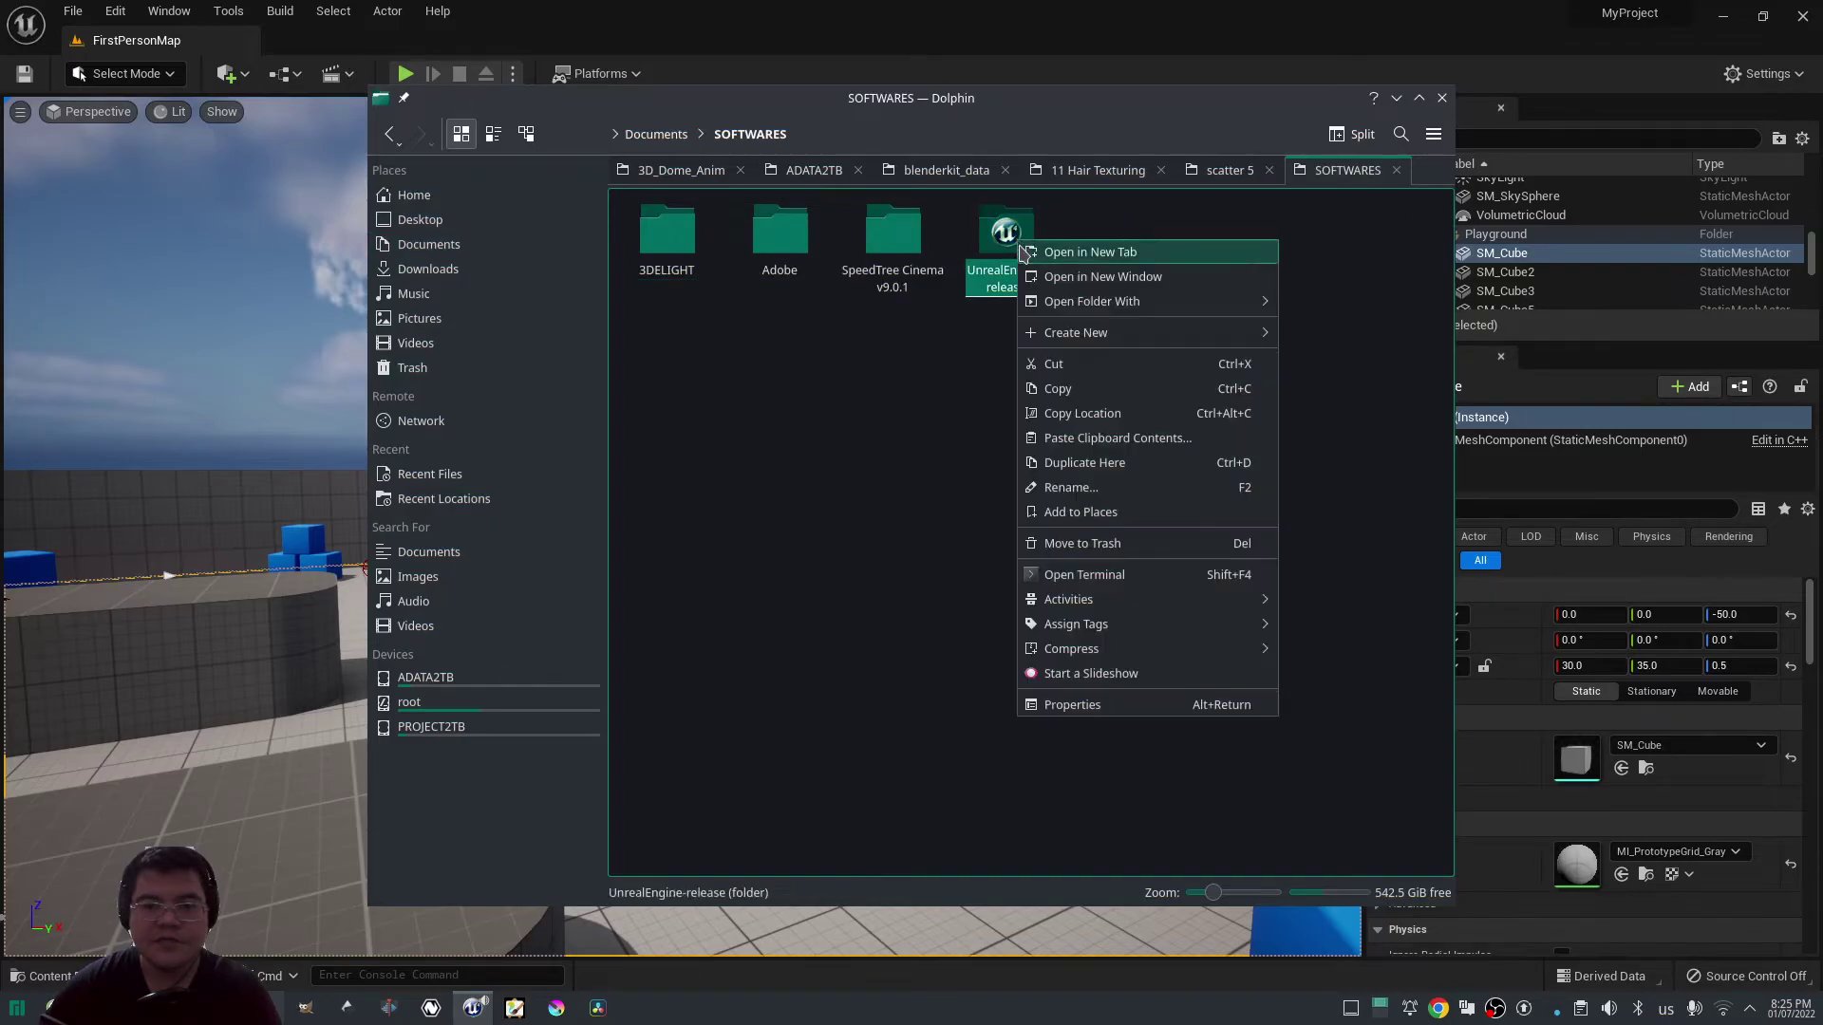
click(1113, 706)
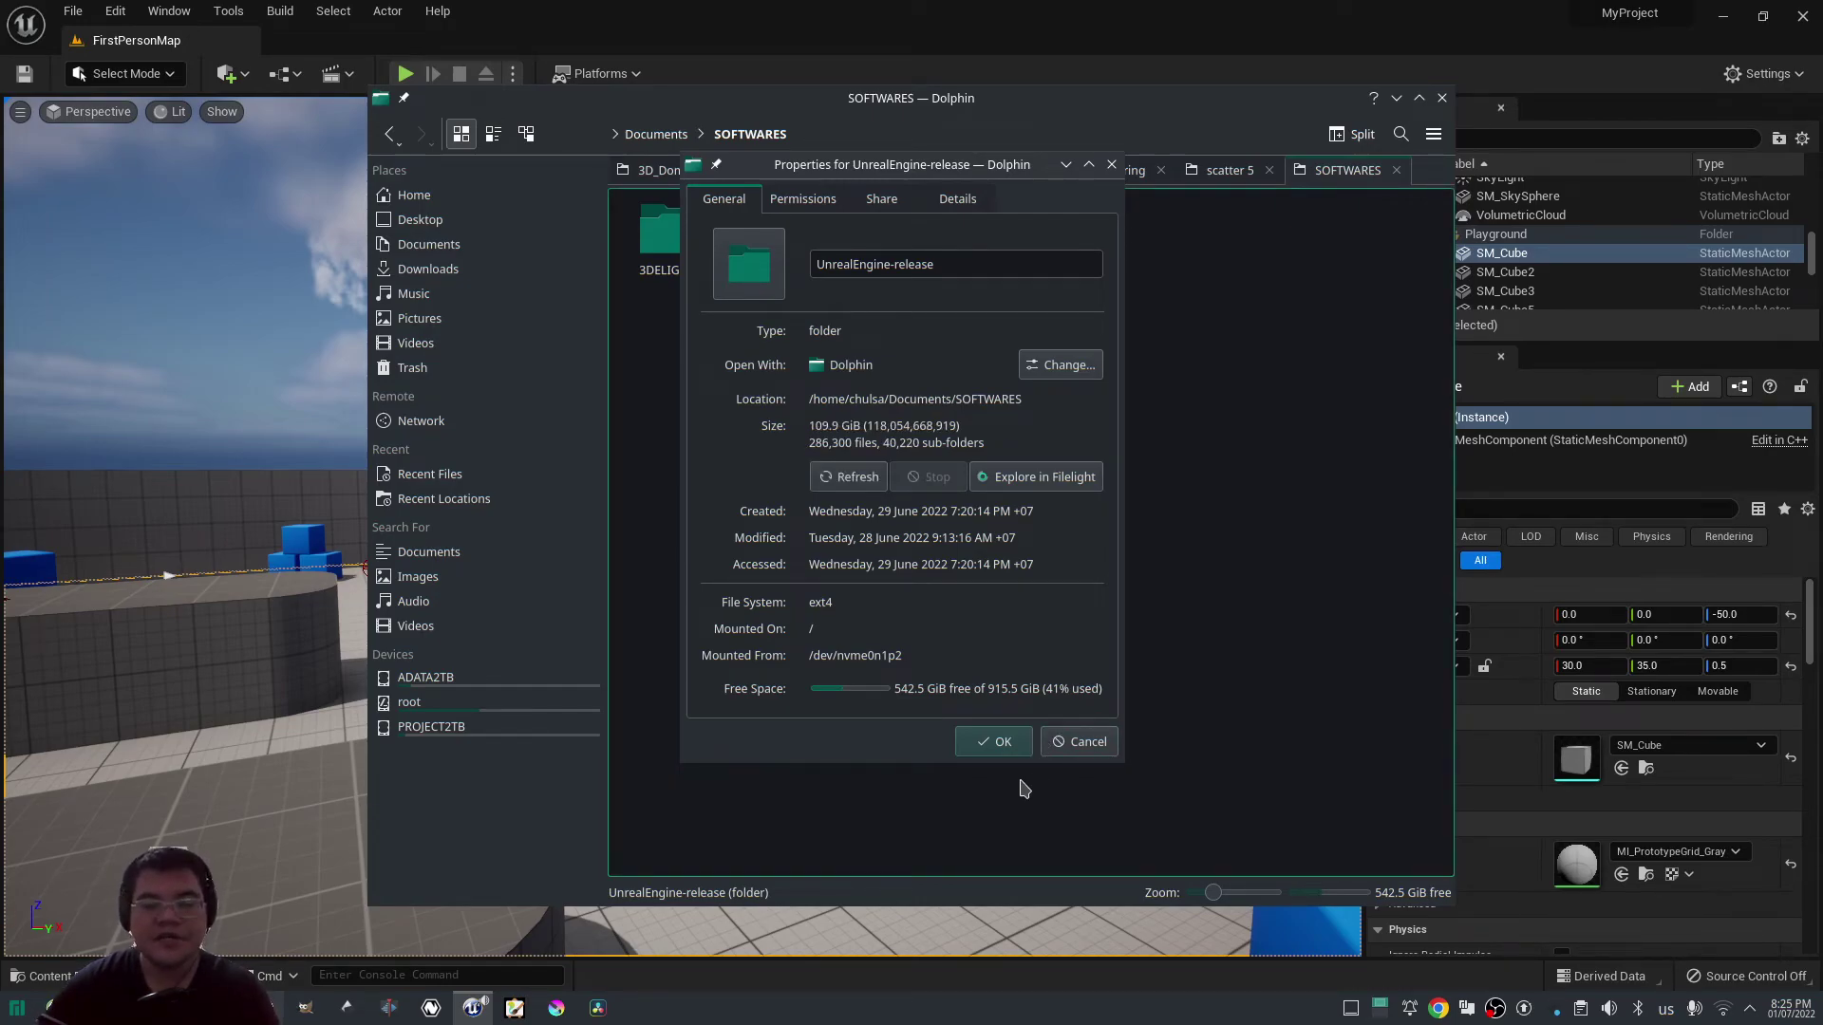
click(1086, 745)
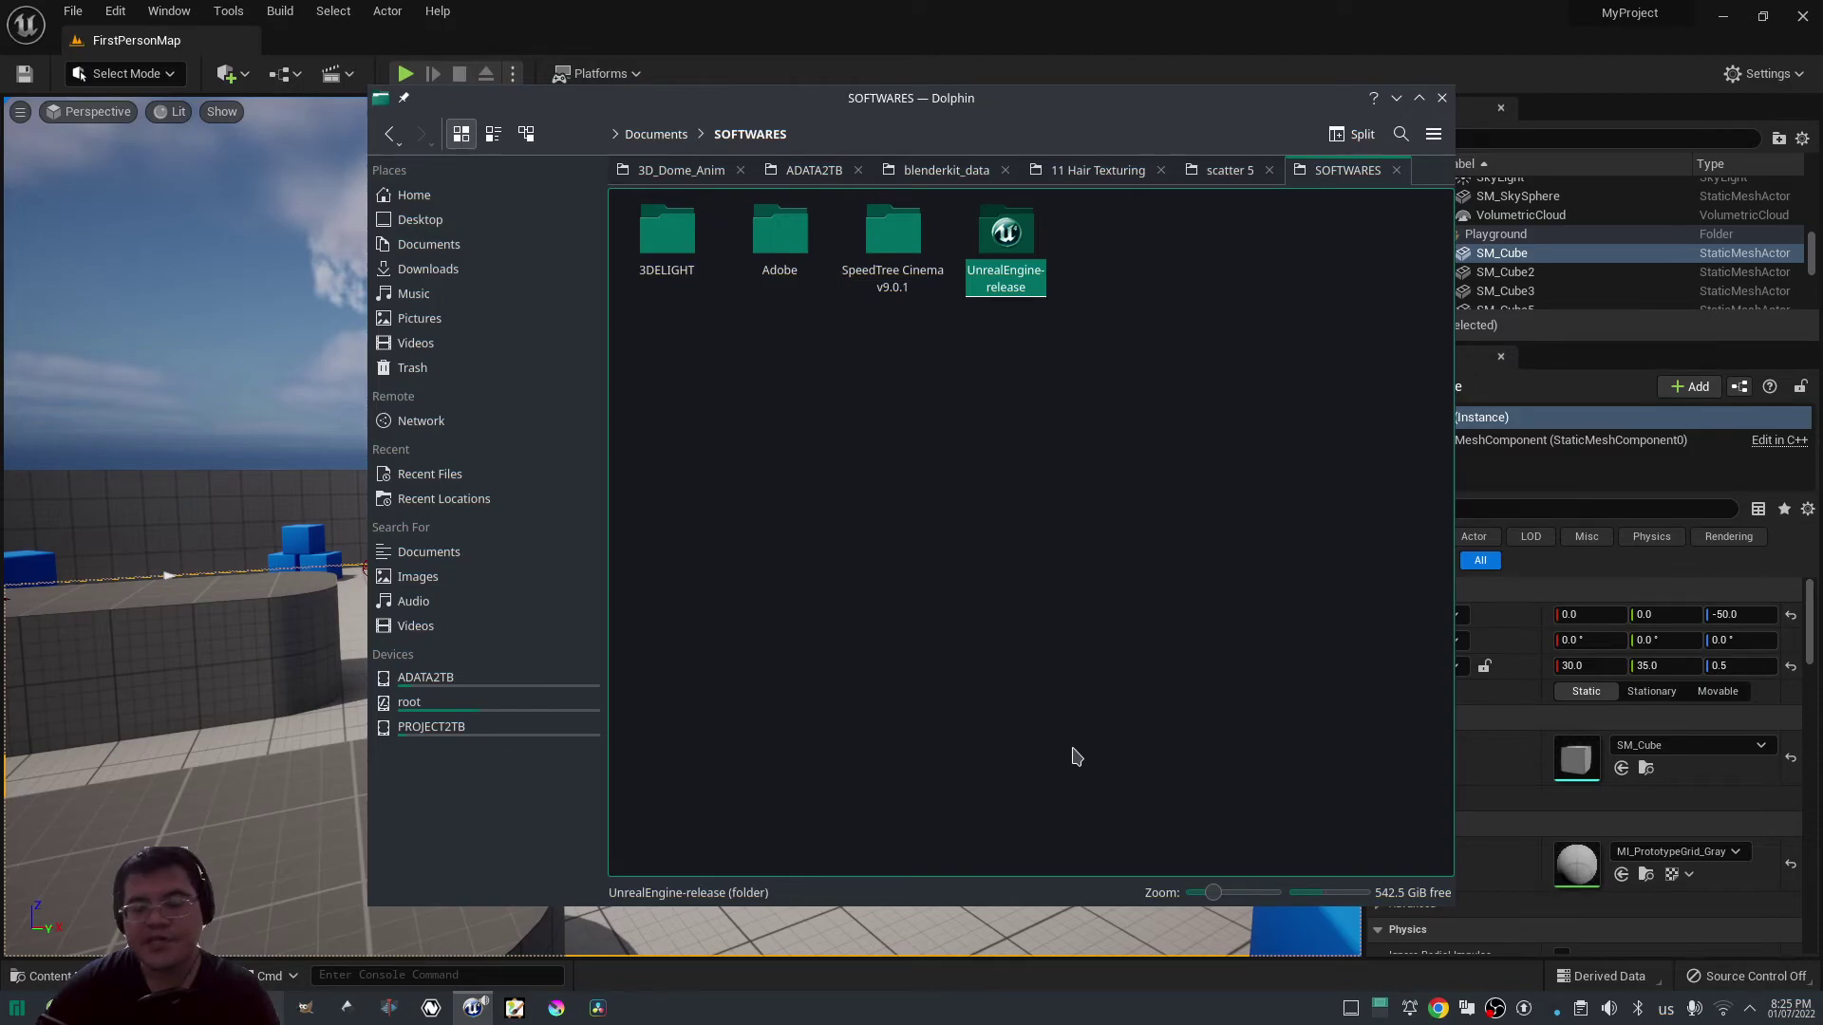
click(1441, 101)
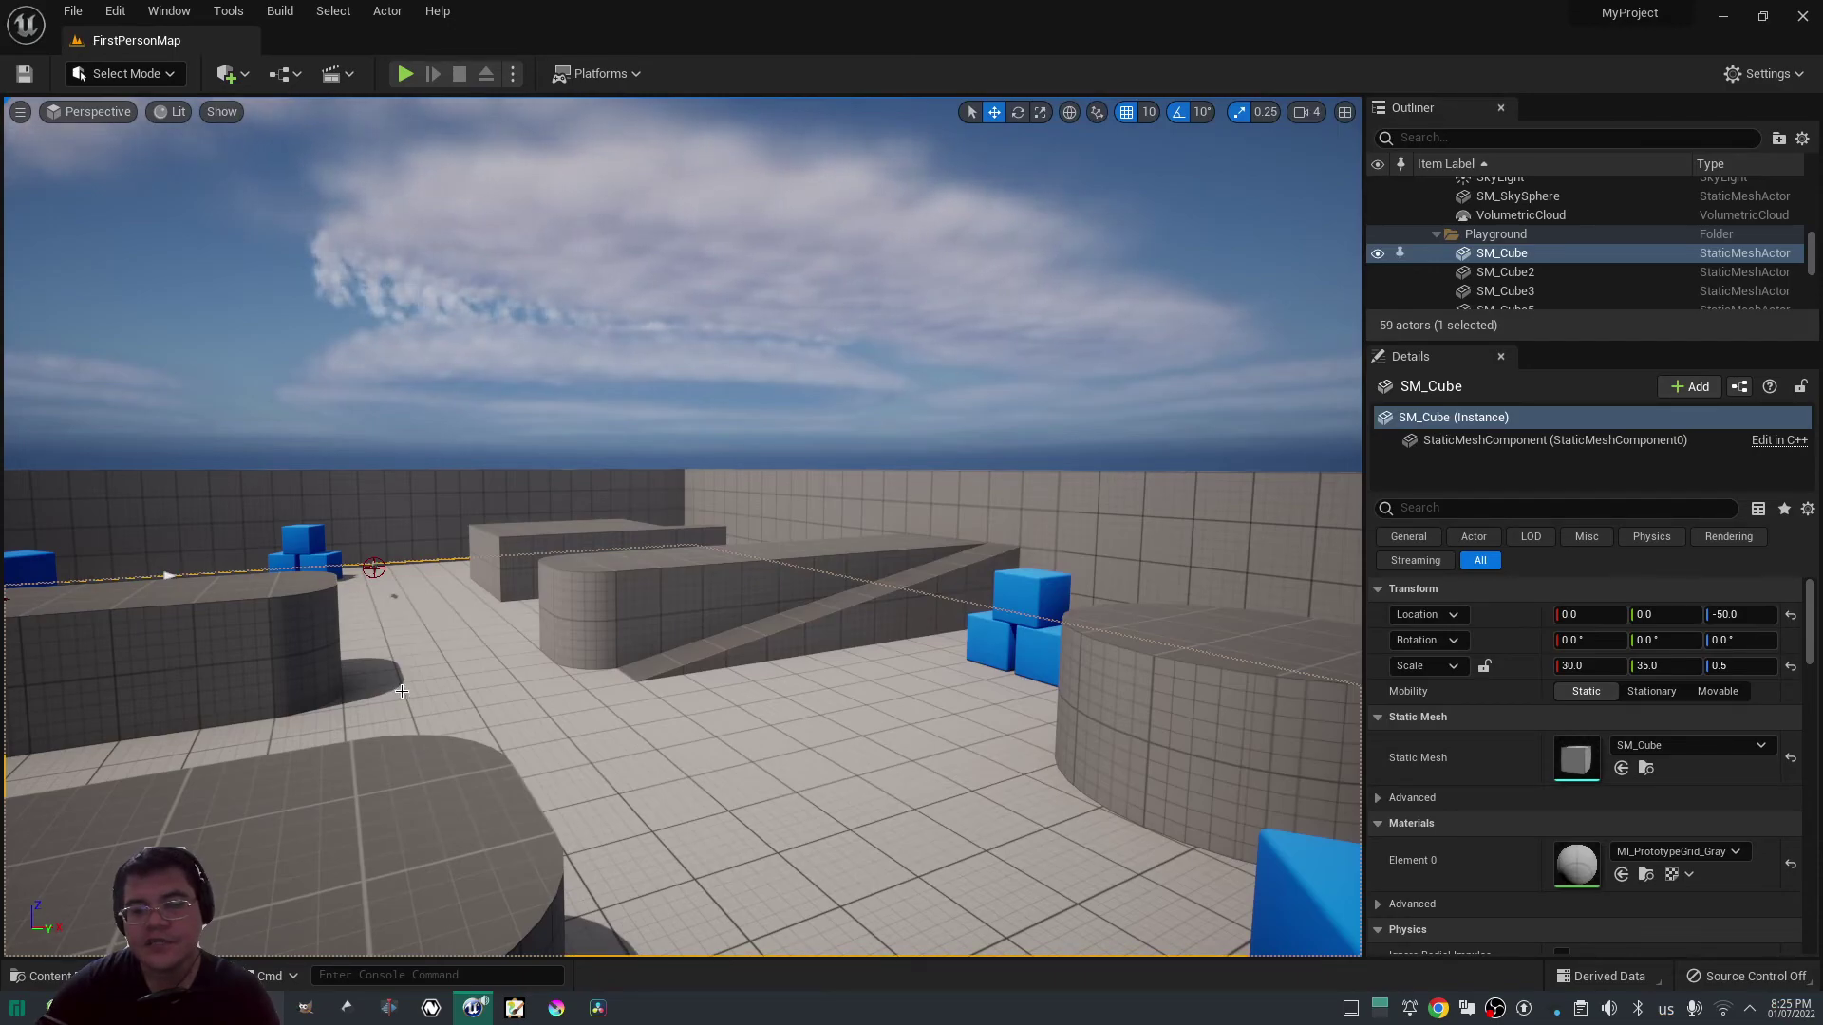
scroll(415, 701, up, 2)
scroll(415, 701, down, 2)
scroll(415, 700, up, 2)
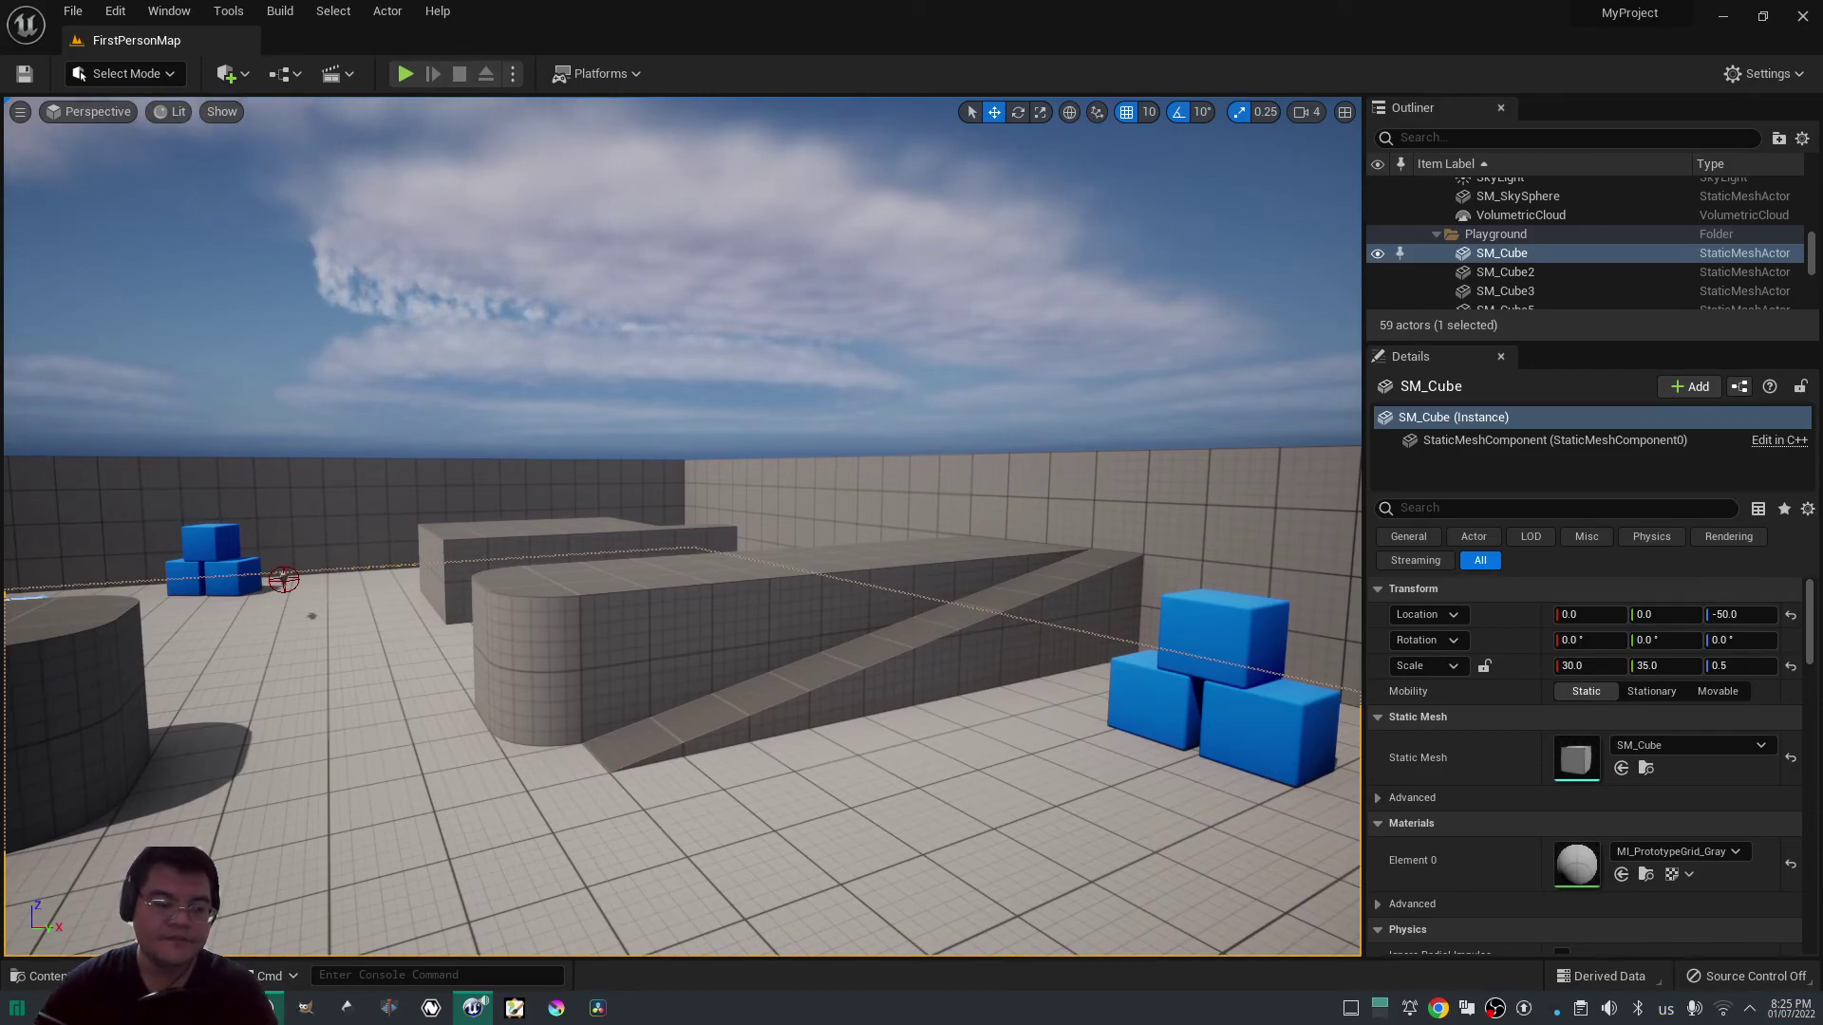
Bring the OBS Studio window up over the editor from the taskbar.
click(264, 1008)
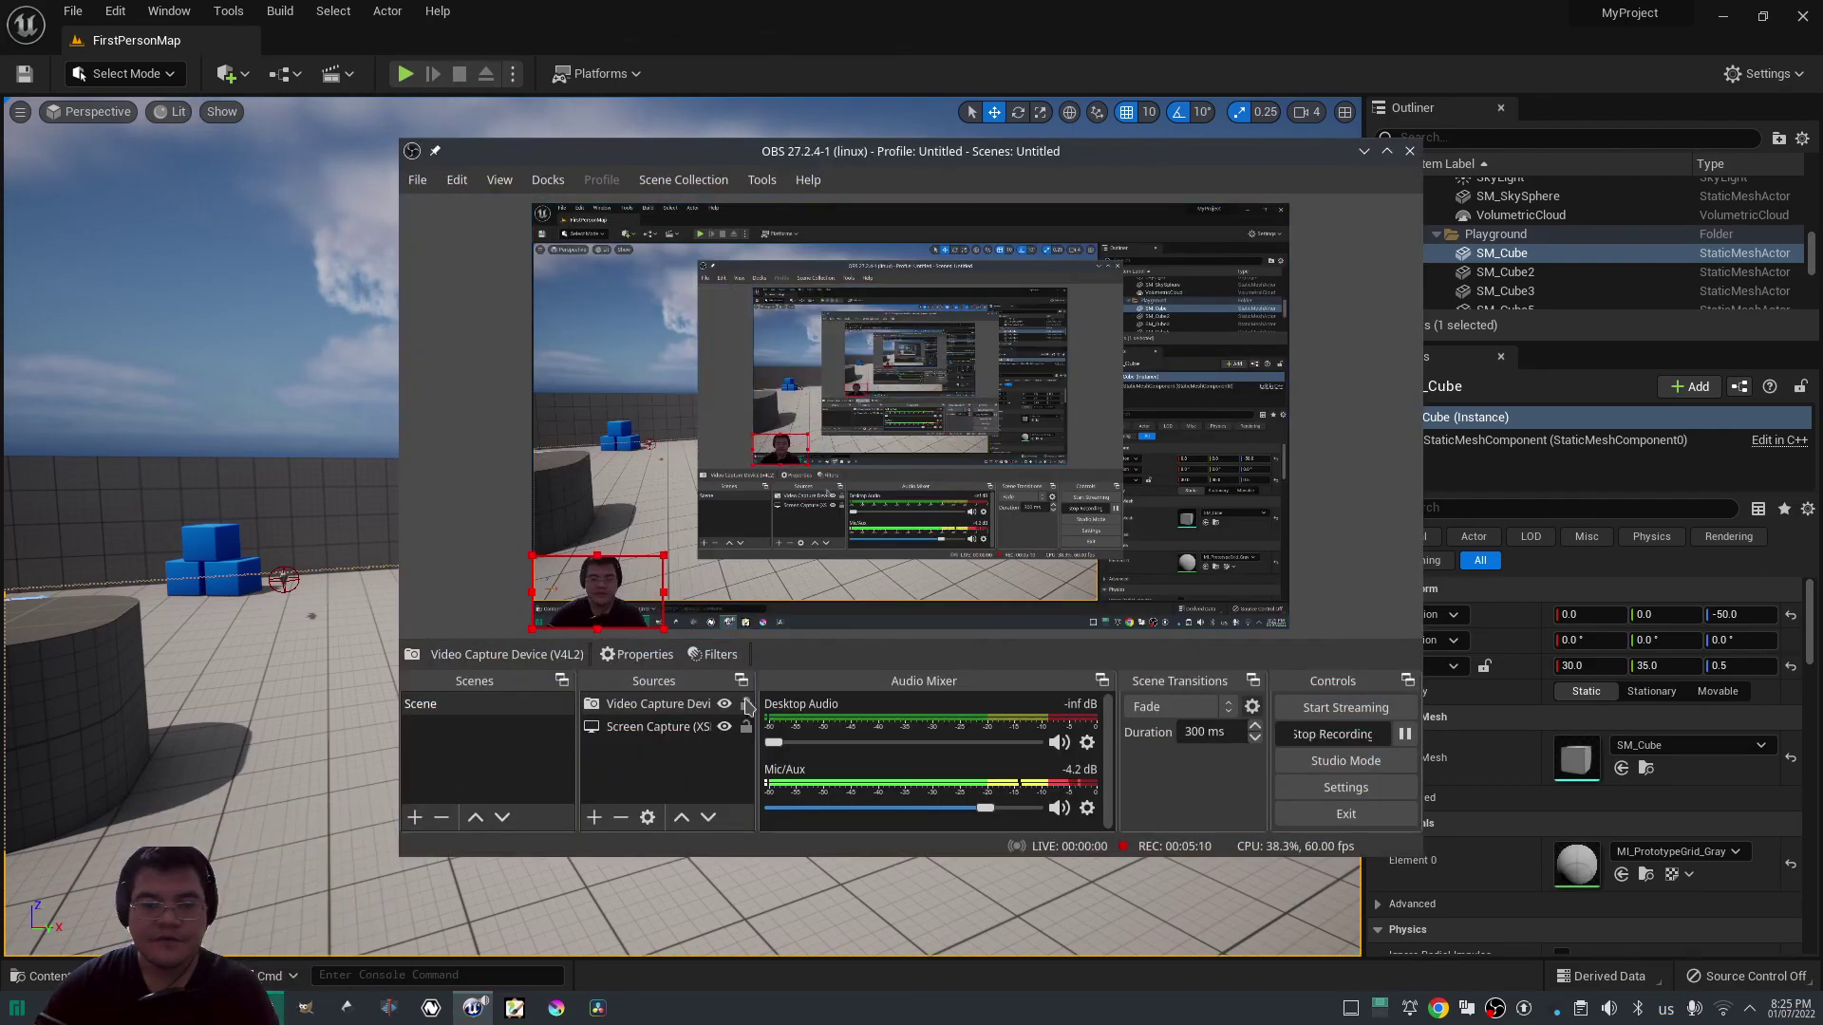